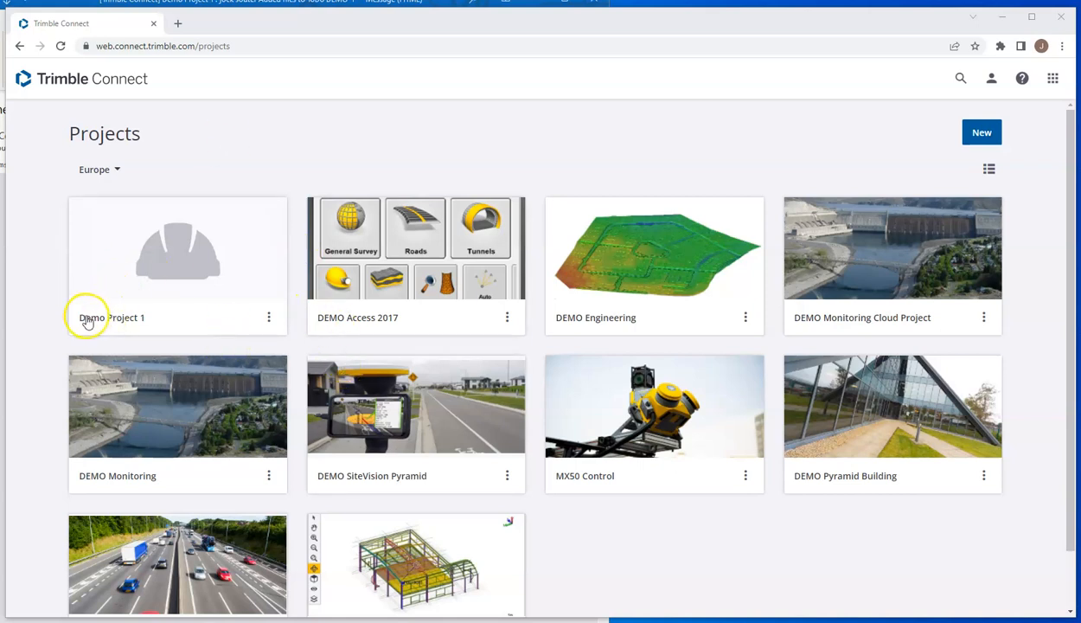
Step: Open Demo Project 1 and add the comment "V1 uploaded 12/05 0730" to 0100 - Geometry.dxf
click(146, 263)
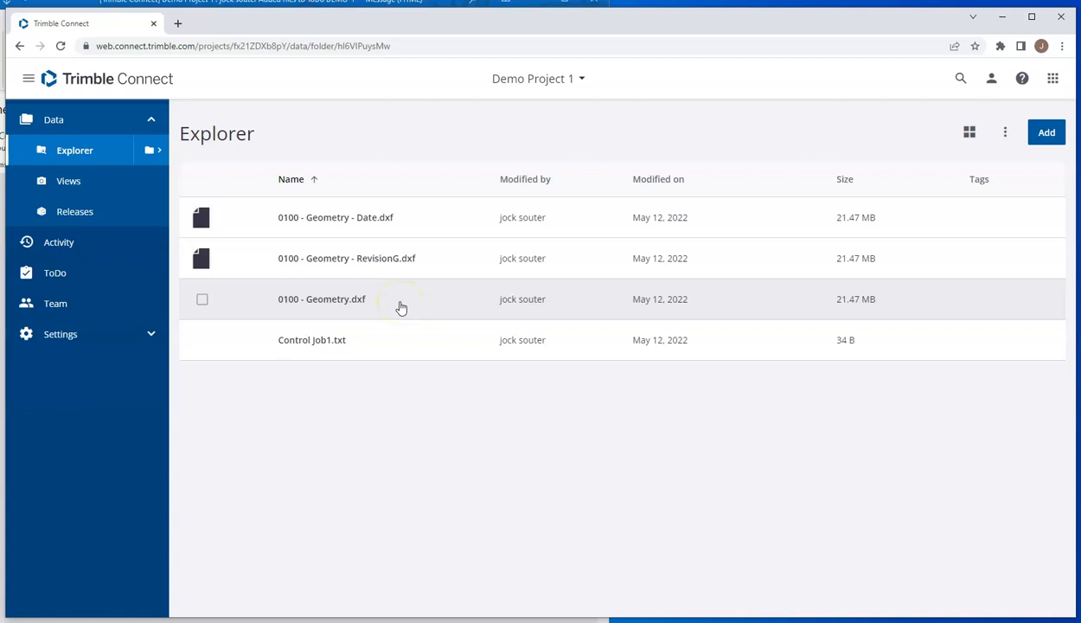
click(202, 300)
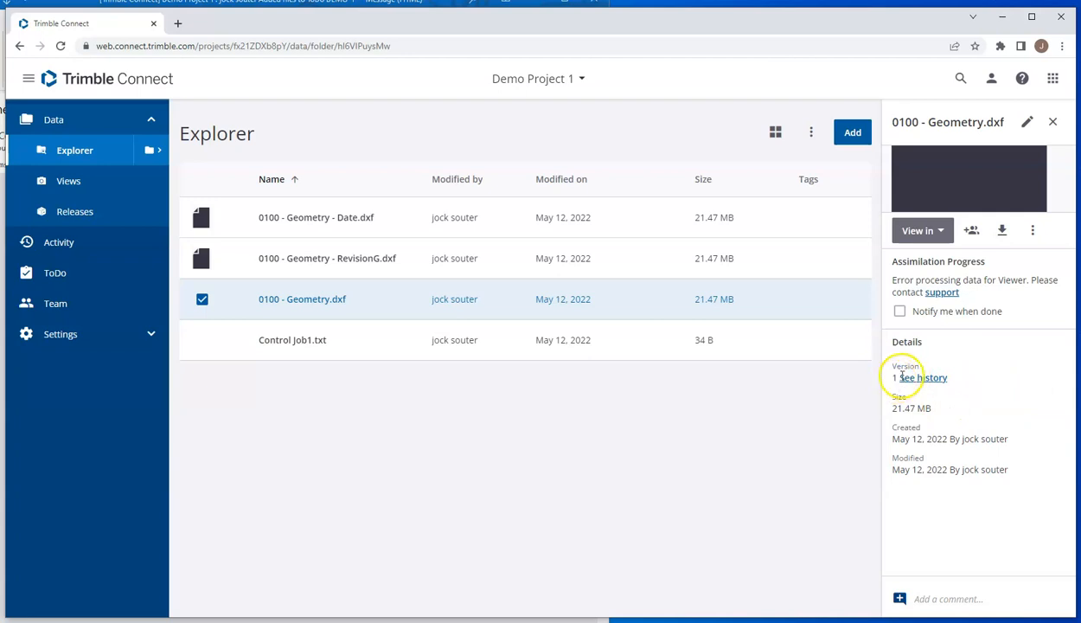
click(946, 597)
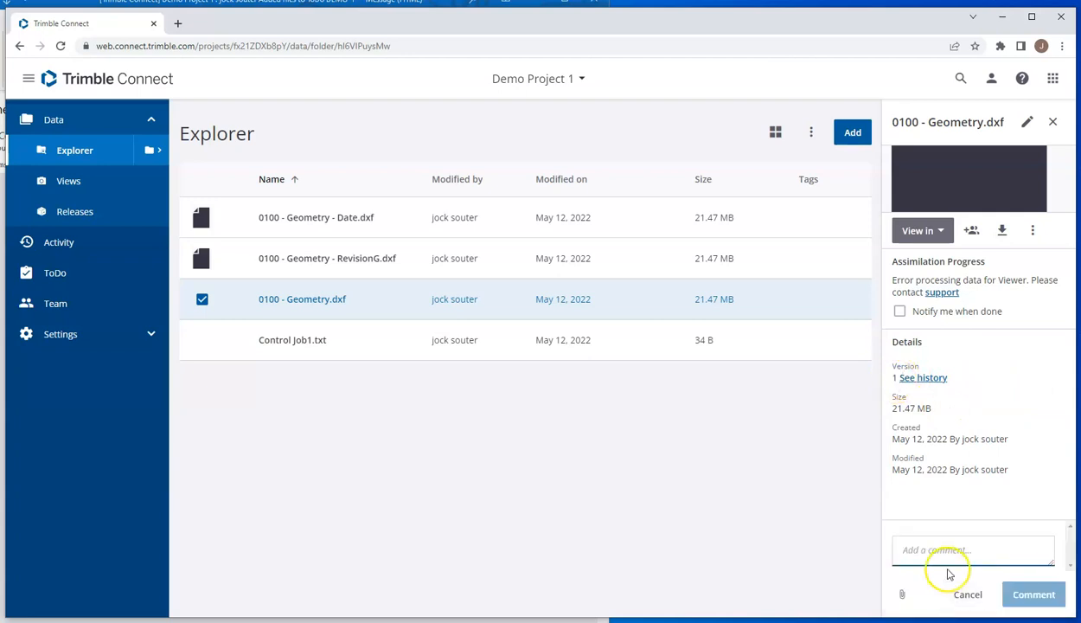
text(V1 uploaded 12/05 073)
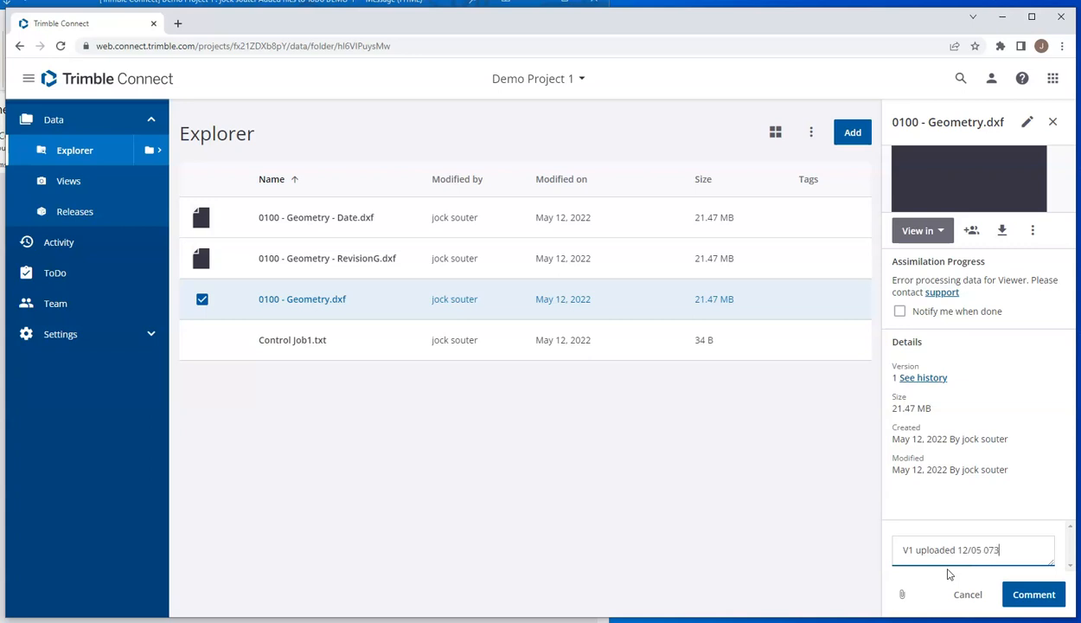
click(1036, 595)
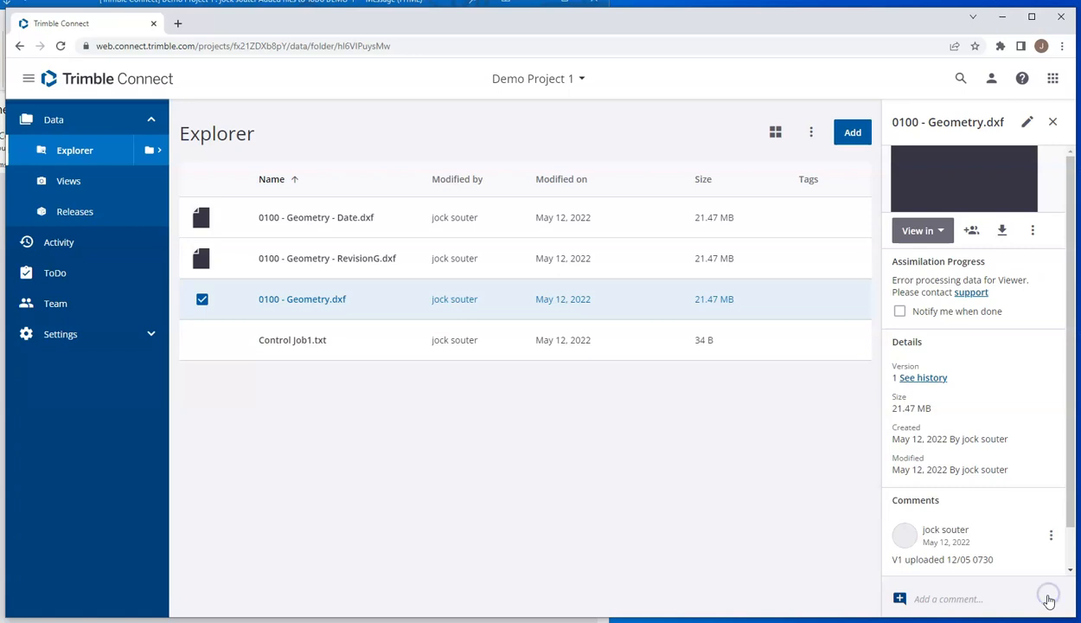
click(1071, 533)
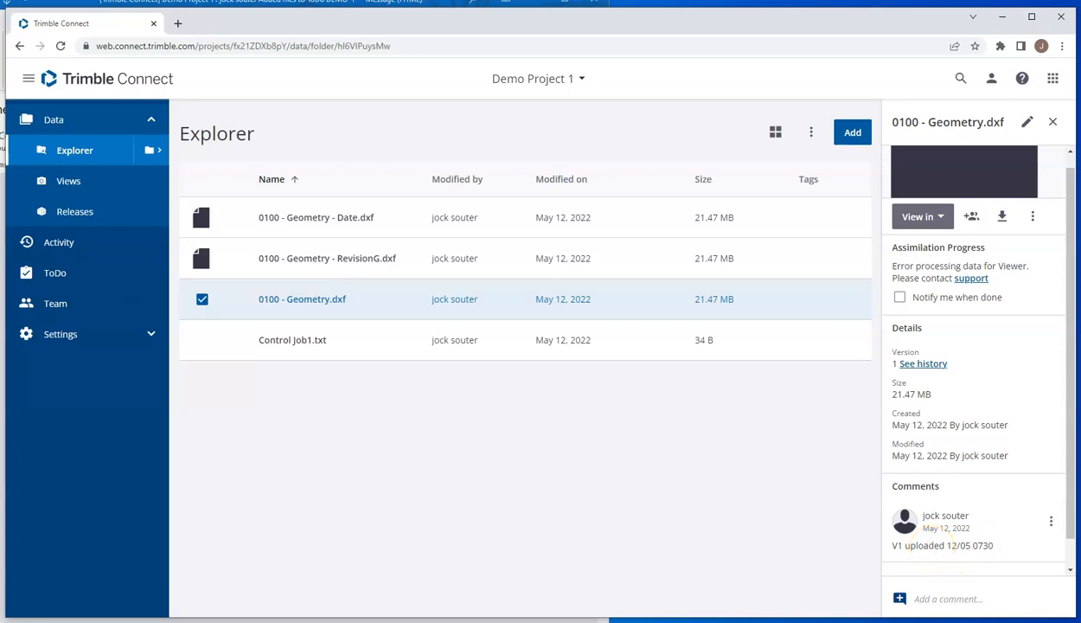
Step: Upload 0100 - Geometry.dxf from the desktop Job Files folder to Demo Project 1 again and dismiss the upload notice
drag(71, 176, 207, 184)
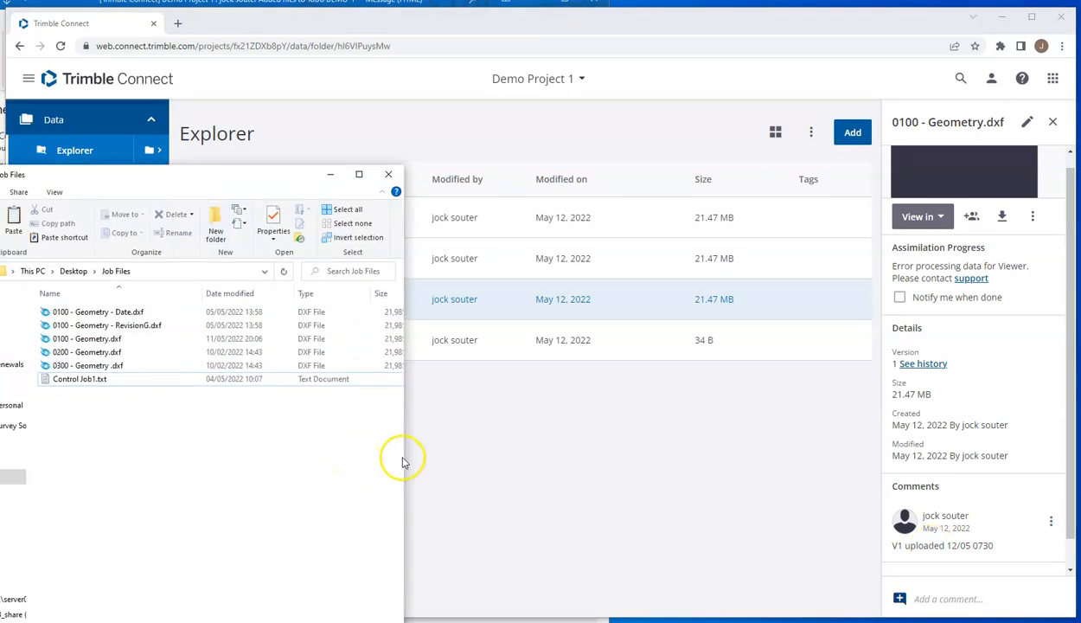
drag(403, 459, 265, 451)
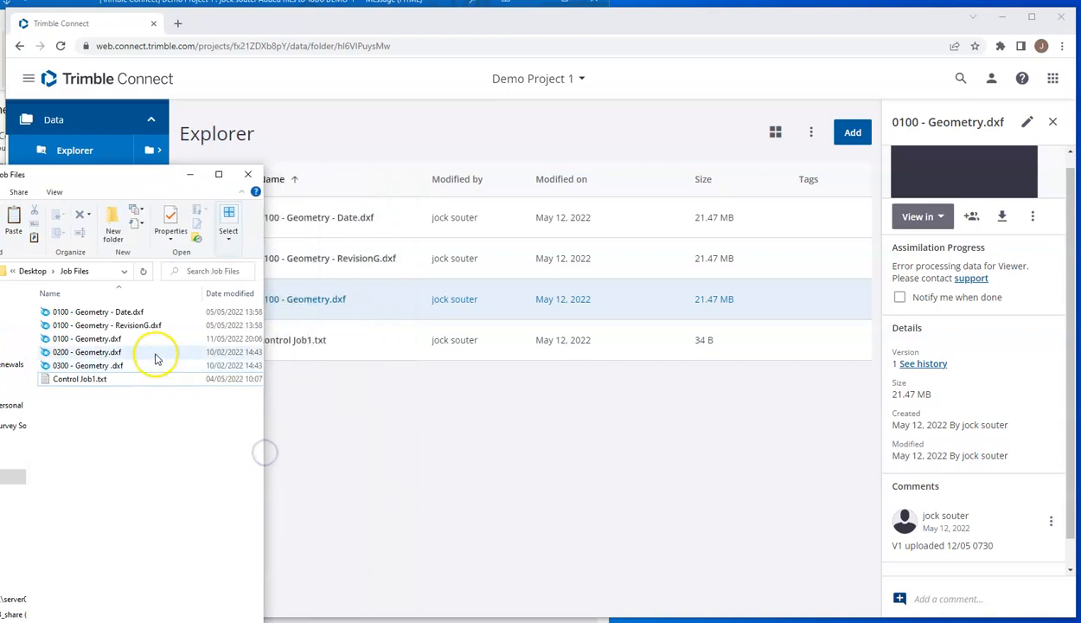
click(92, 340)
drag(97, 340, 442, 466)
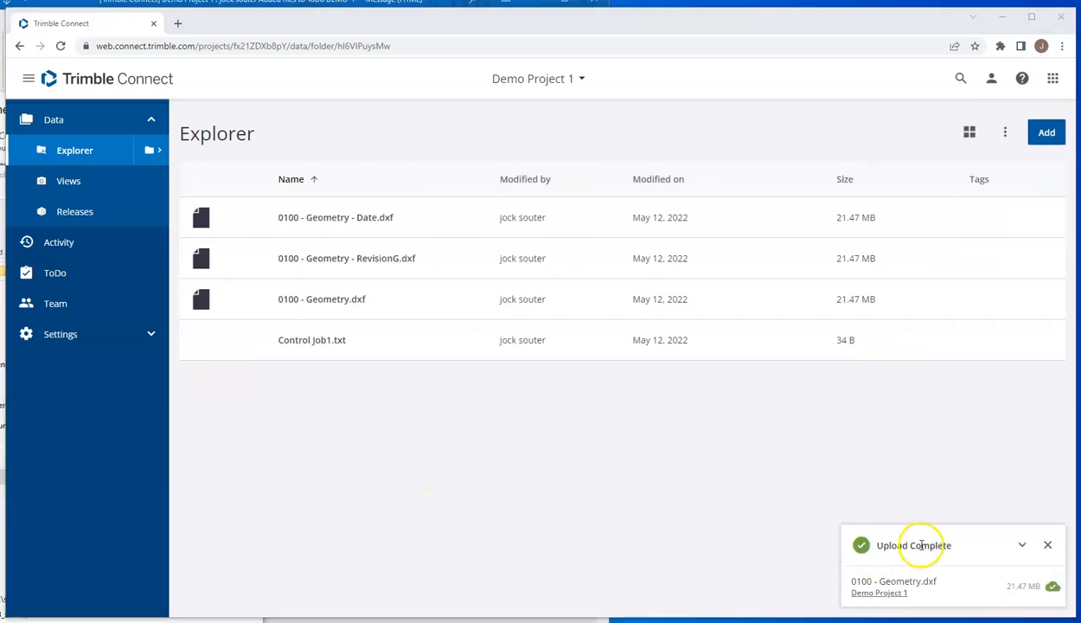
click(1047, 546)
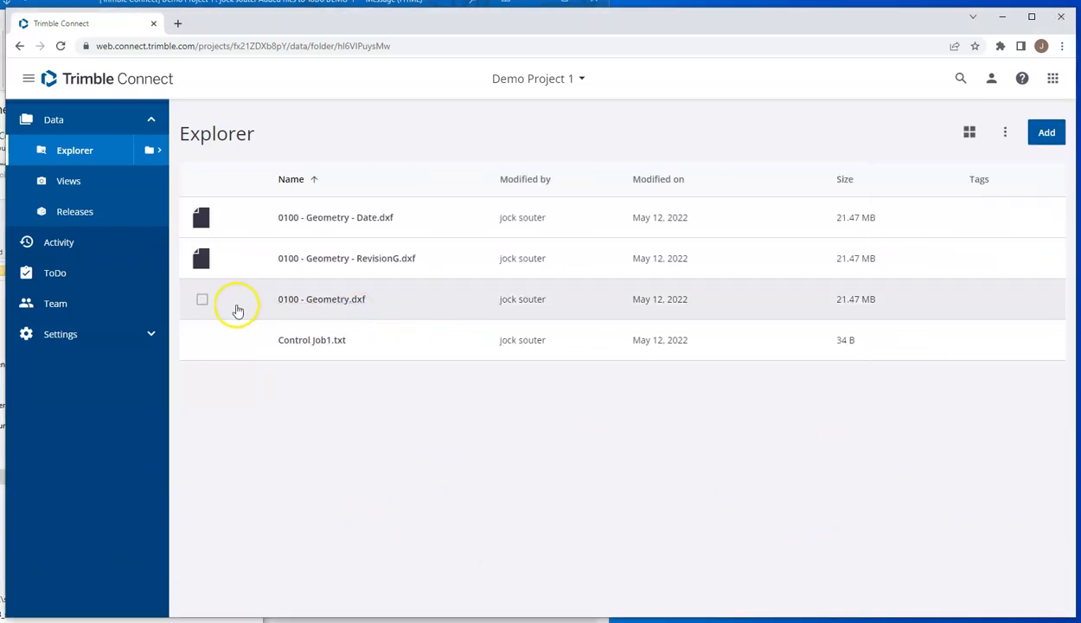
Step: Add the comment "V2 No change" to 0100 - Geometry.dxf in the project
click(206, 300)
click(326, 307)
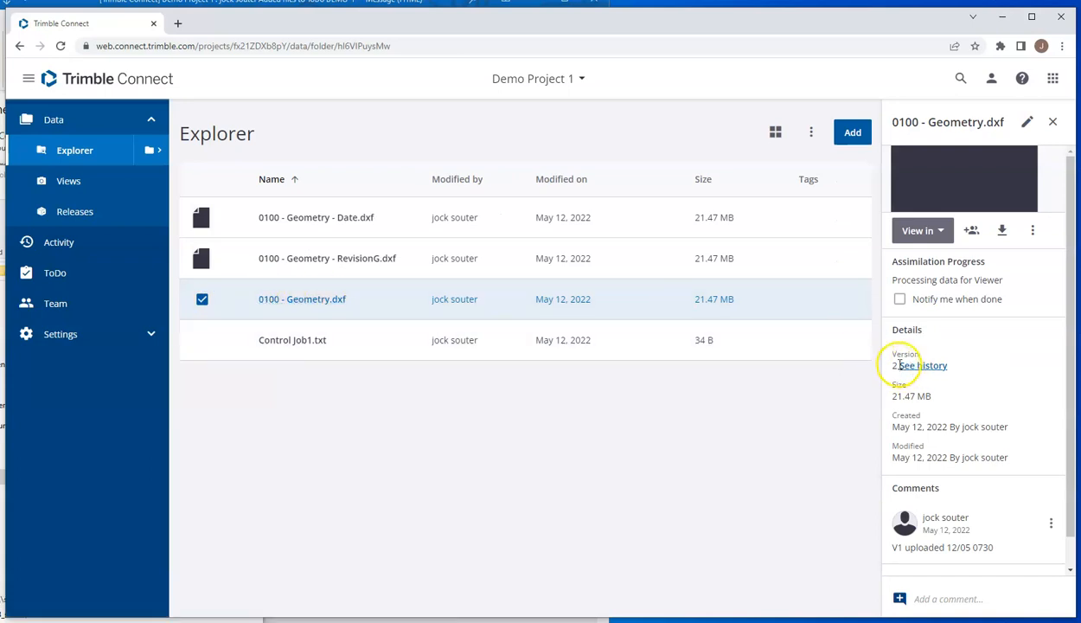
click(951, 599)
text(v2)
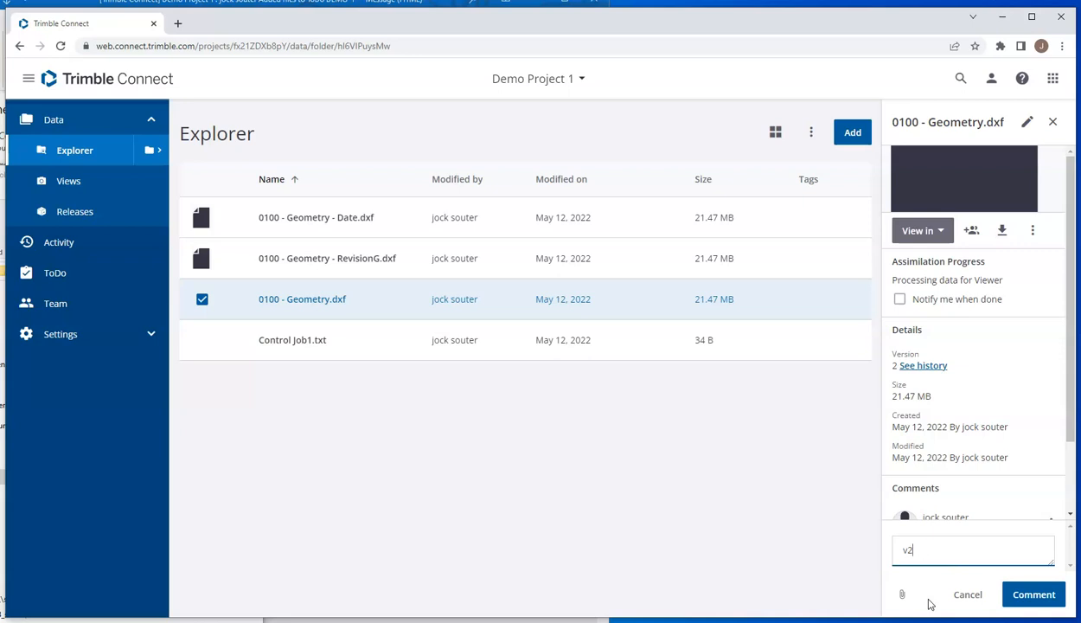
key(BackSpace)
text(v)
click(1033, 594)
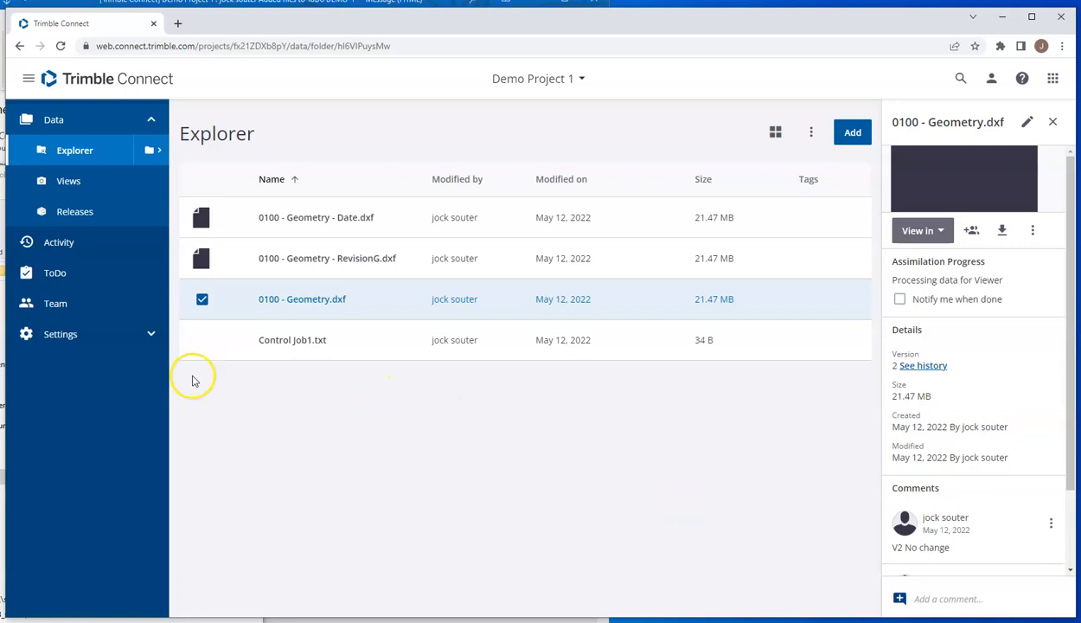
Step: Switch to Trimble Access, refresh the projects list and check the download and upload options of Demo Project 1
click(221, 621)
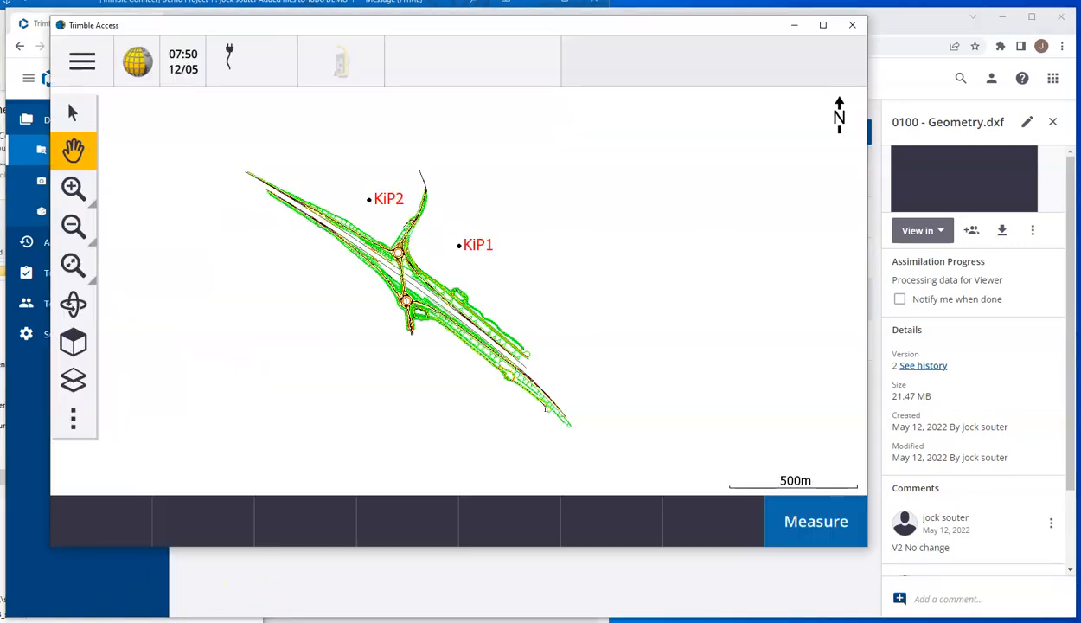
click(82, 60)
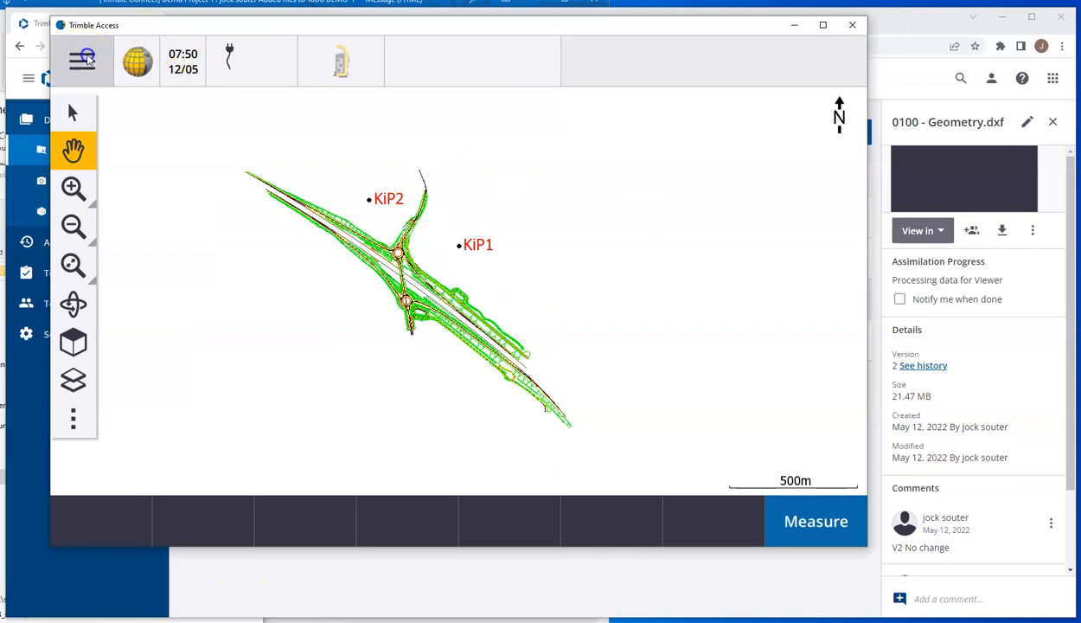
click(111, 56)
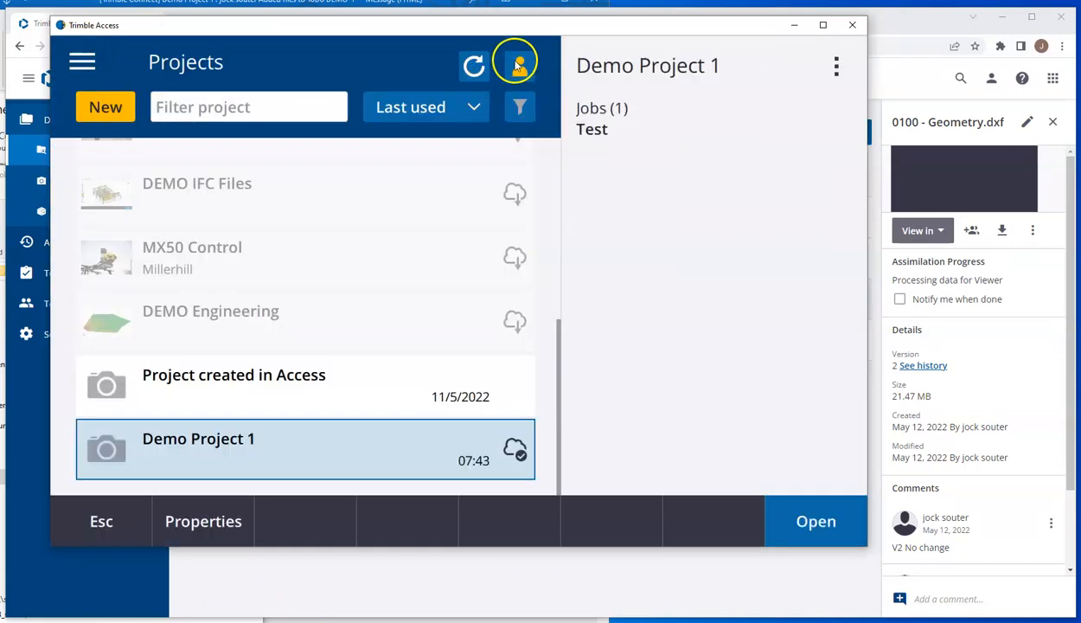
click(474, 67)
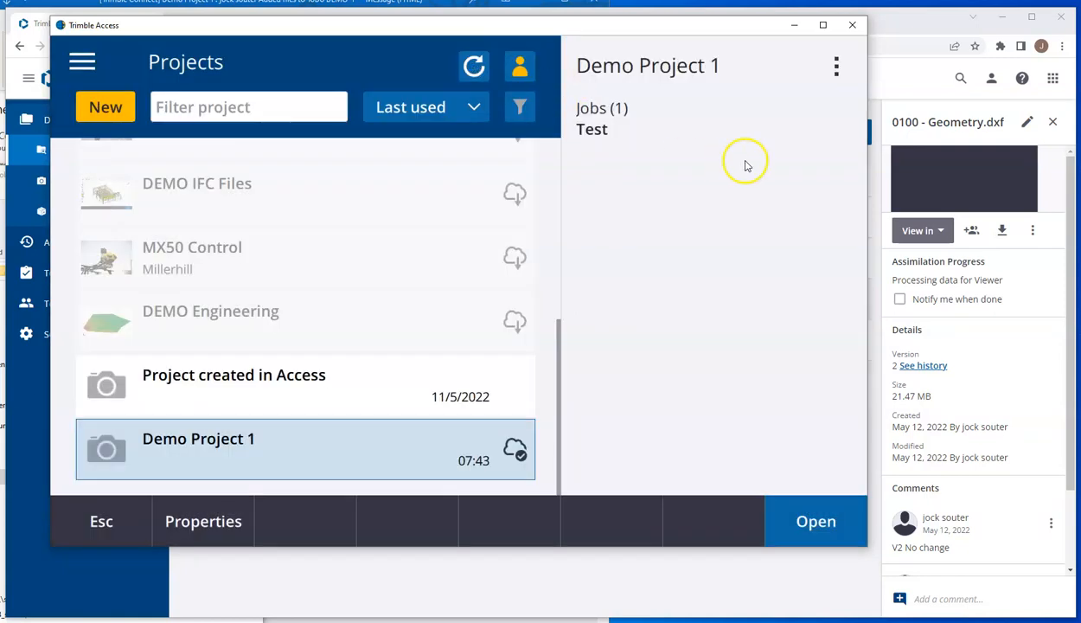
click(835, 66)
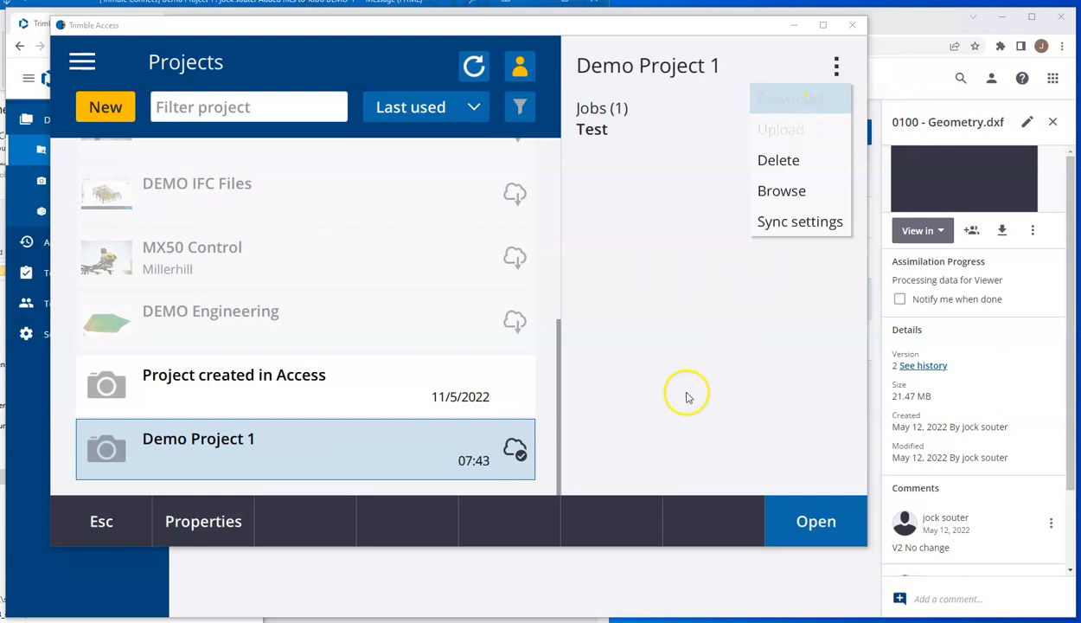
click(697, 580)
Step: Return to the Job Files folder and open 0100 - Geometry.dxf in Notepad++
click(467, 589)
click(3, 297)
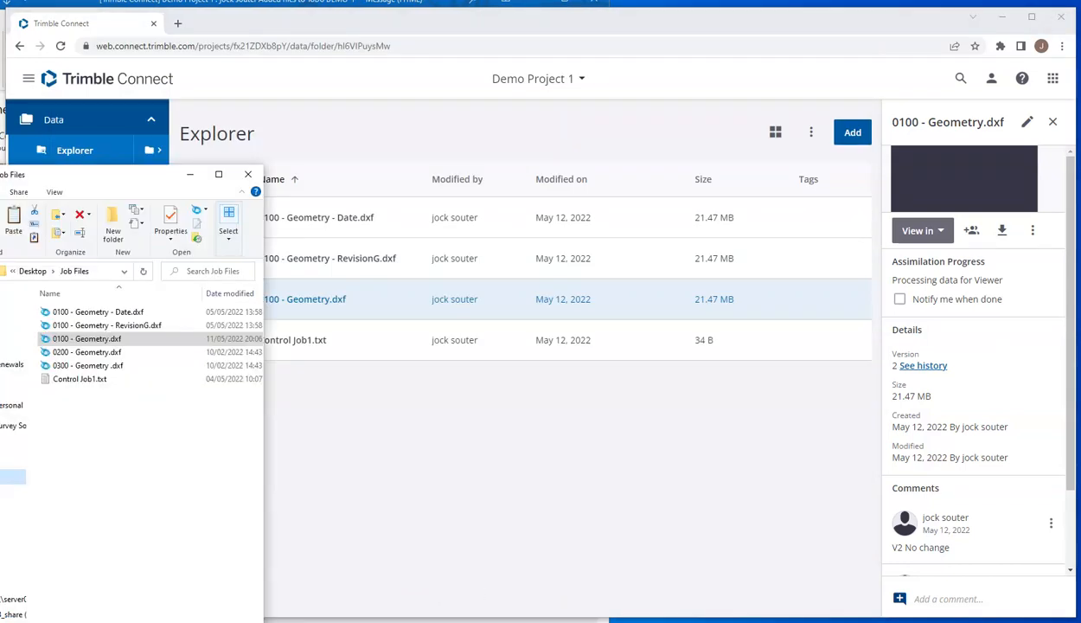
right_click(104, 339)
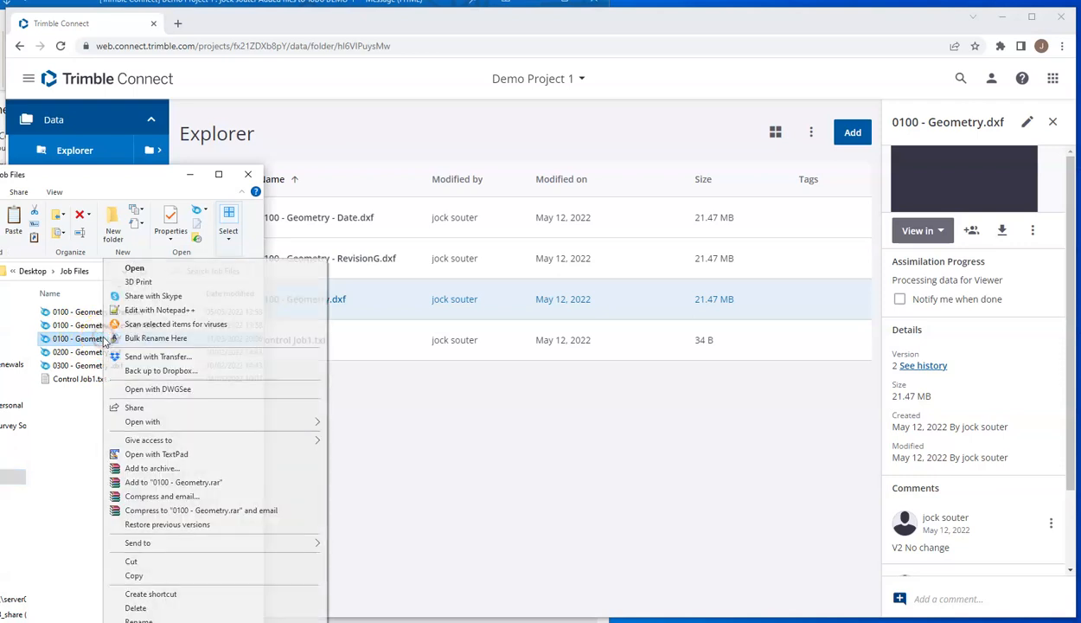
click(164, 311)
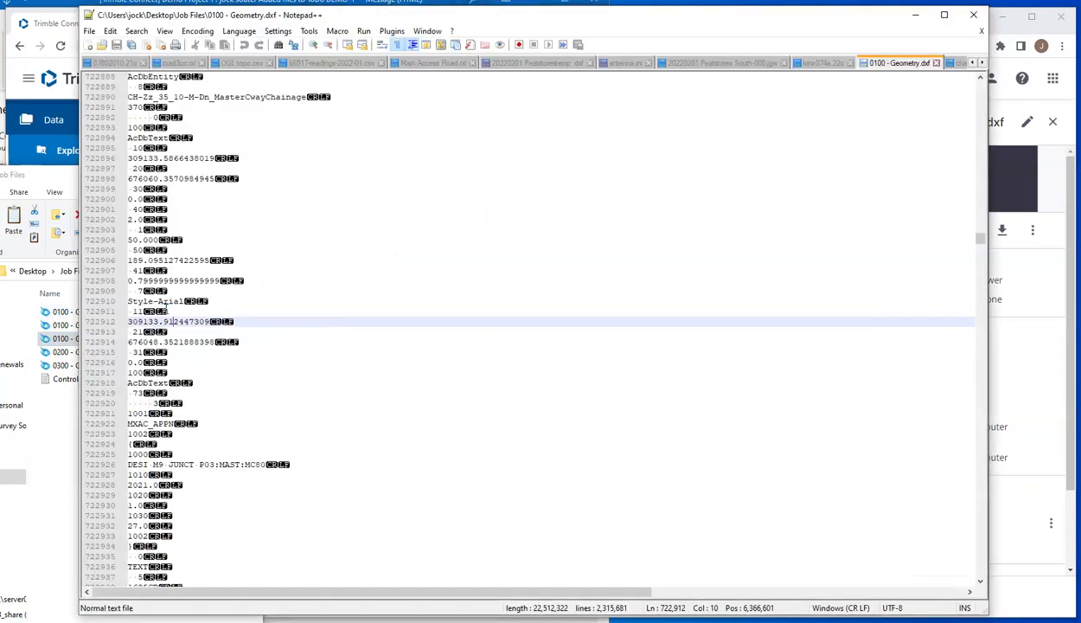
Step: Change the coordinate on line 722950 to 308752.21236856591, save the DXF file and close Notepad++
scroll(251, 322, down, 4)
scroll(251, 322, down, 8)
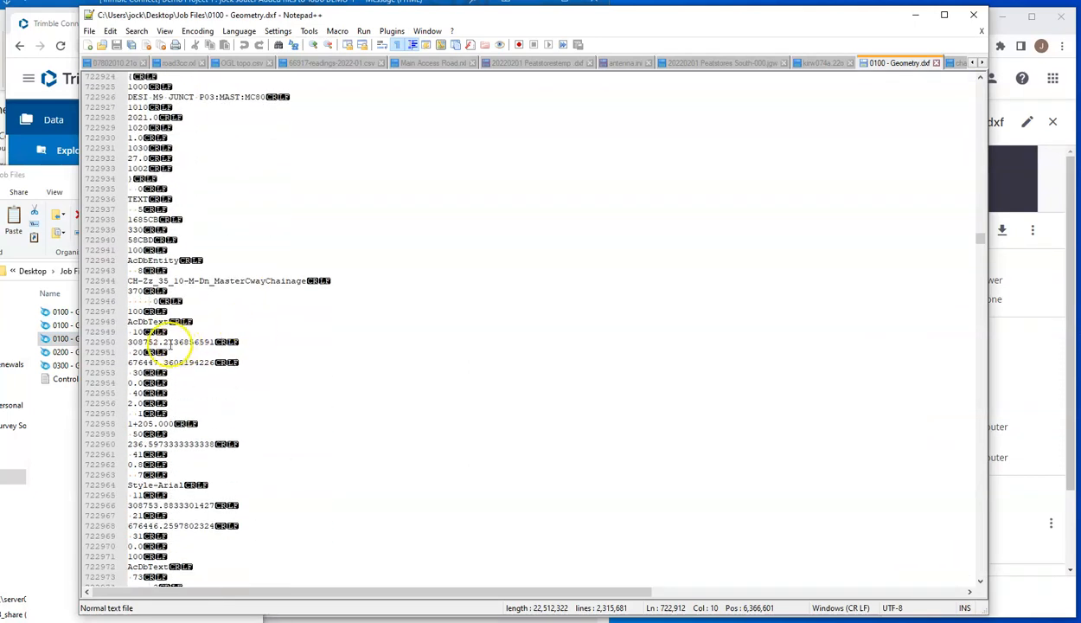
click(171, 343)
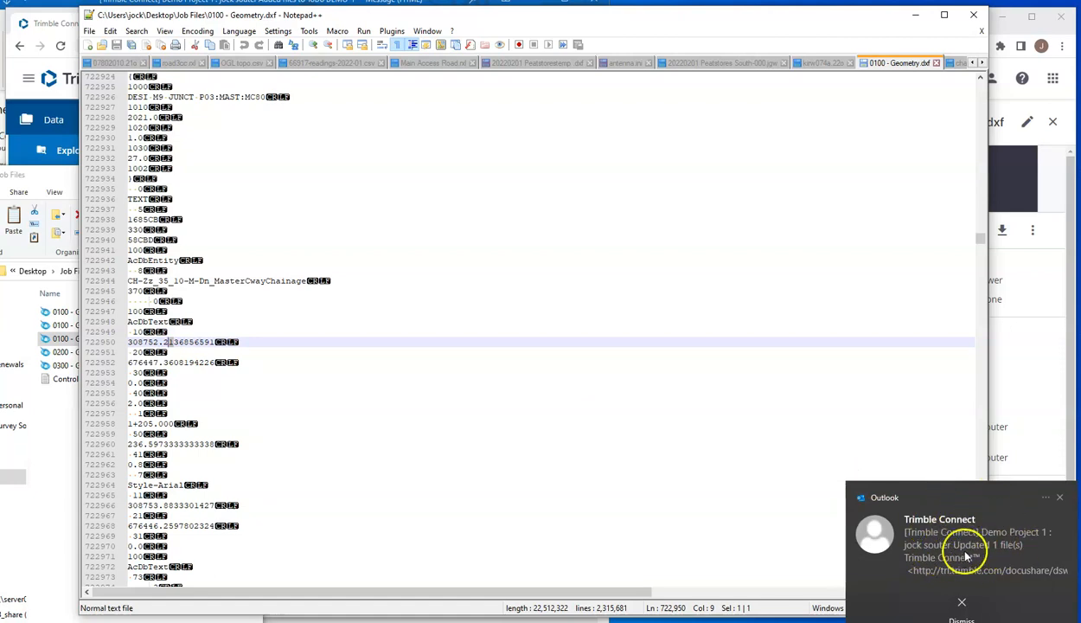
click(173, 342)
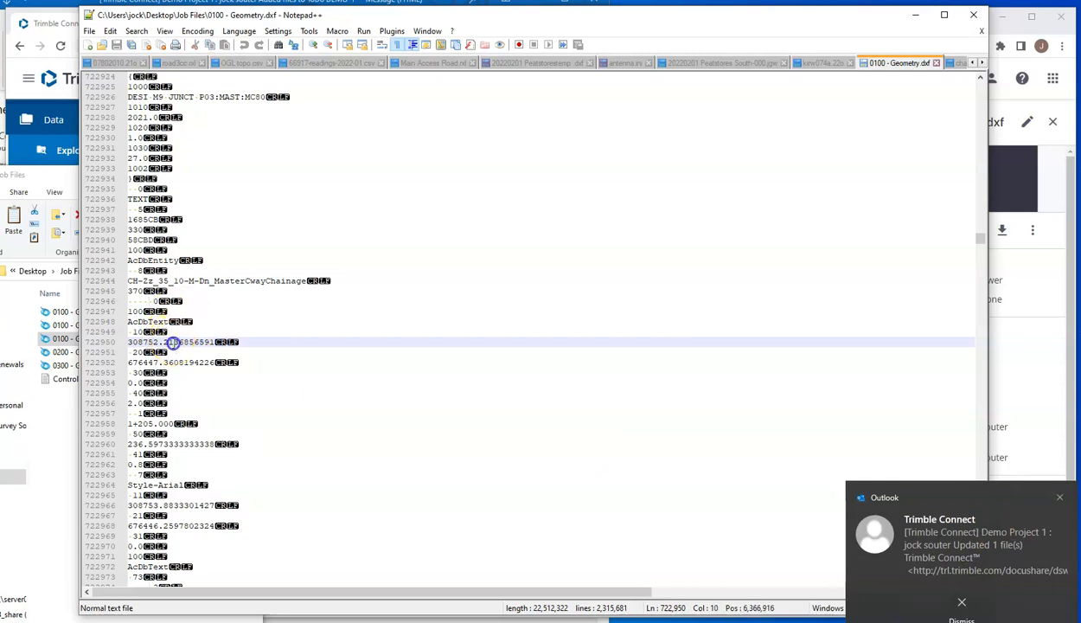
text(8)
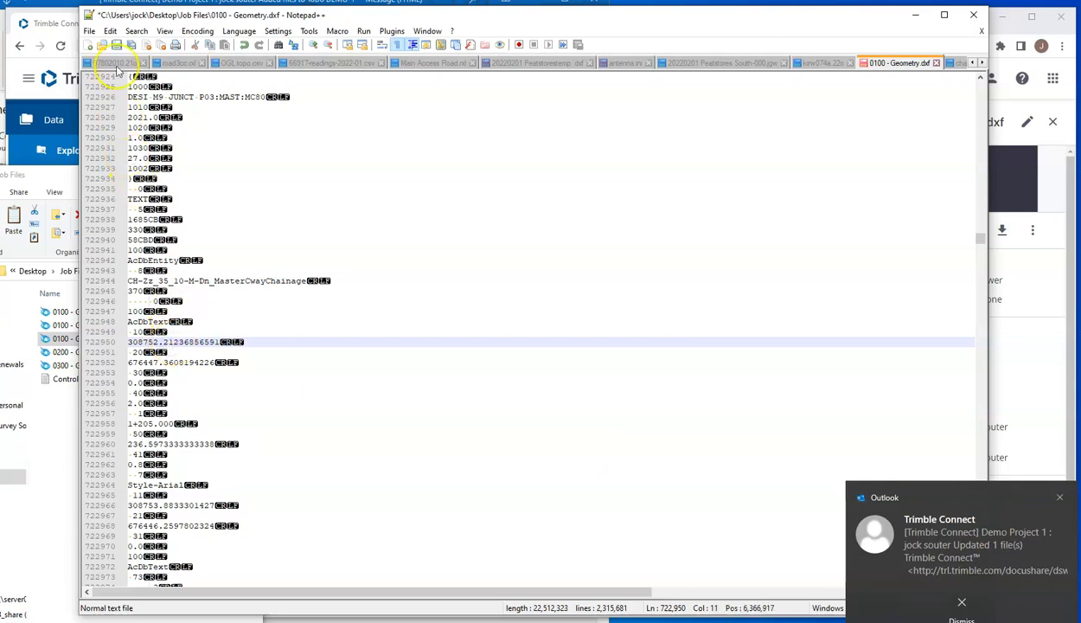
click(116, 45)
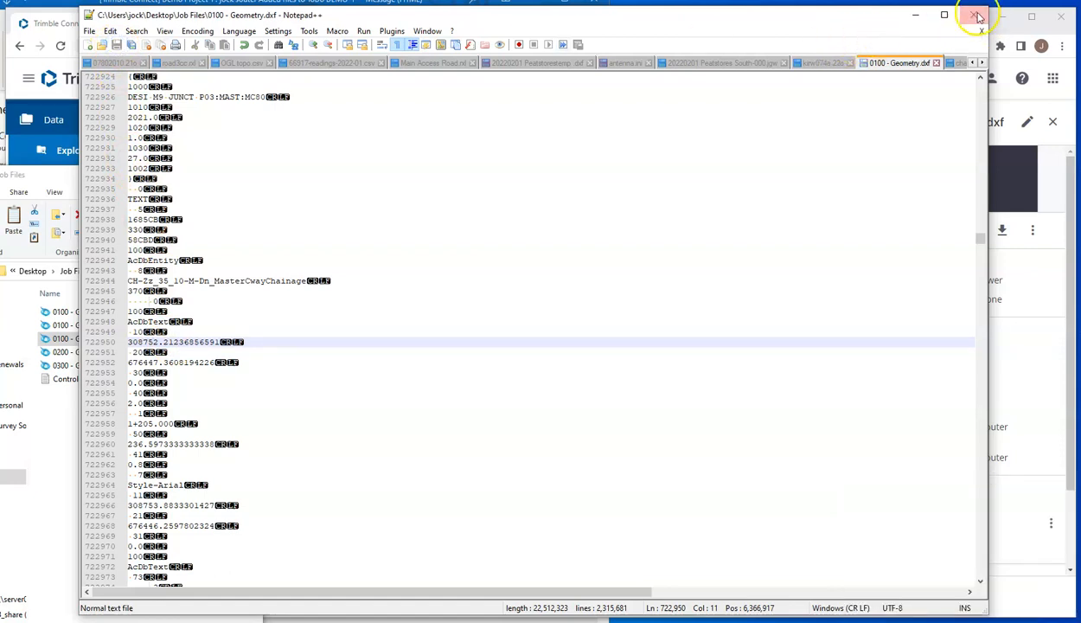
click(973, 15)
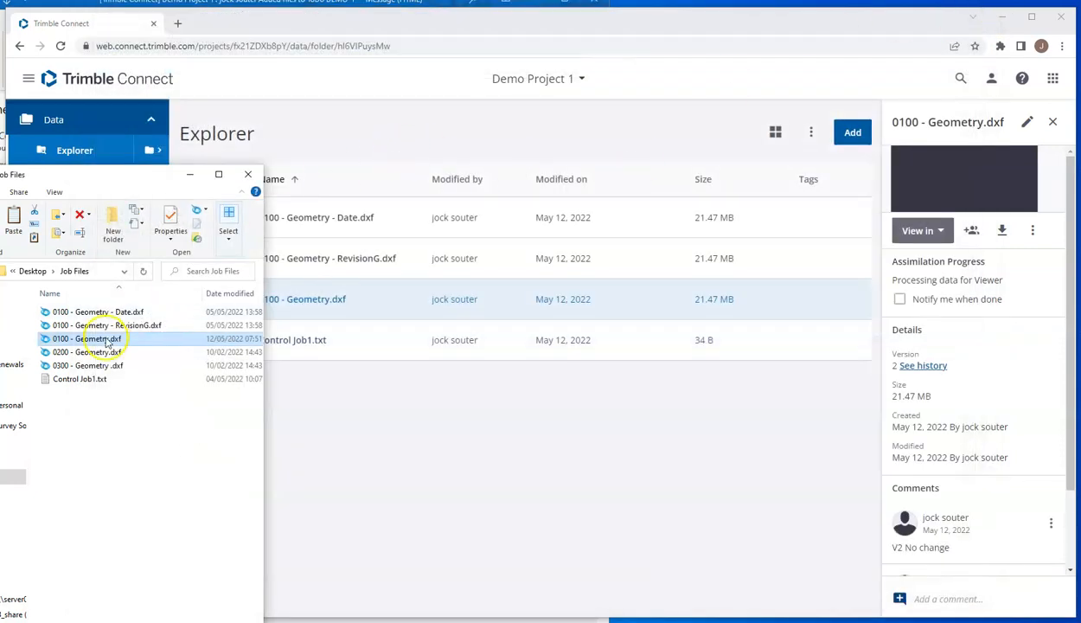
Step: Upload the edited 0100 - Geometry.dxf to Demo Project 1 and add the comment "V3 10mm change" to it
drag(102, 338, 383, 436)
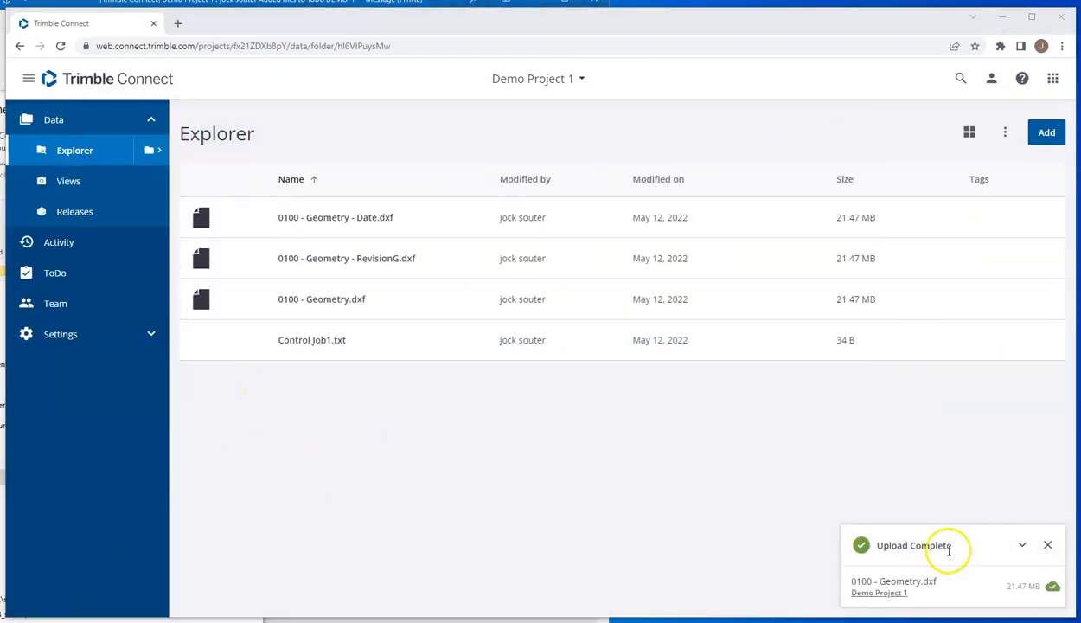
click(1048, 545)
click(203, 299)
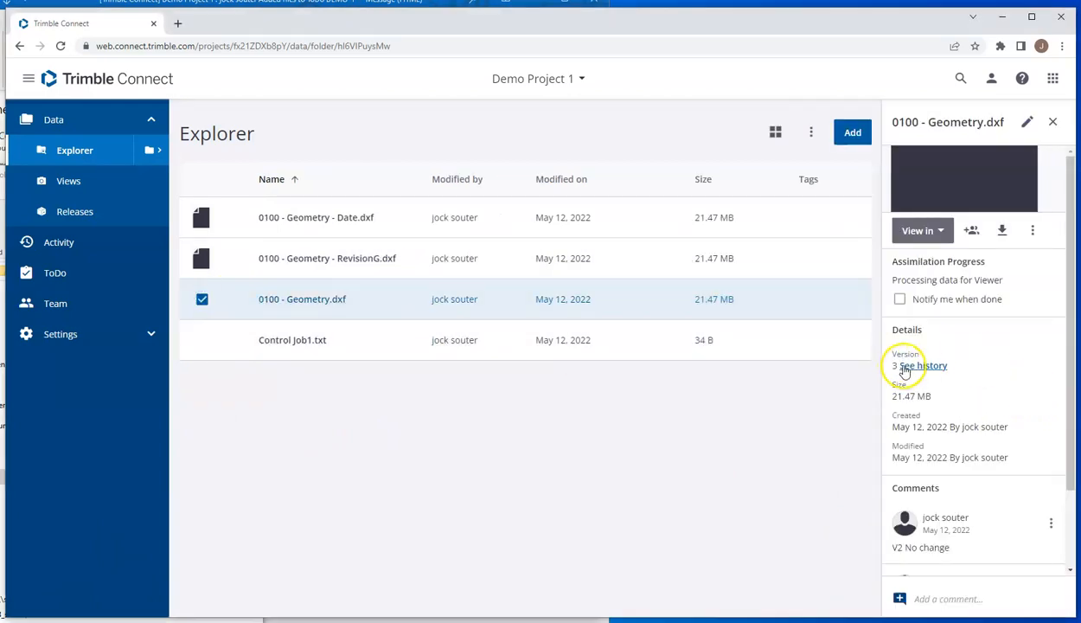
click(955, 598)
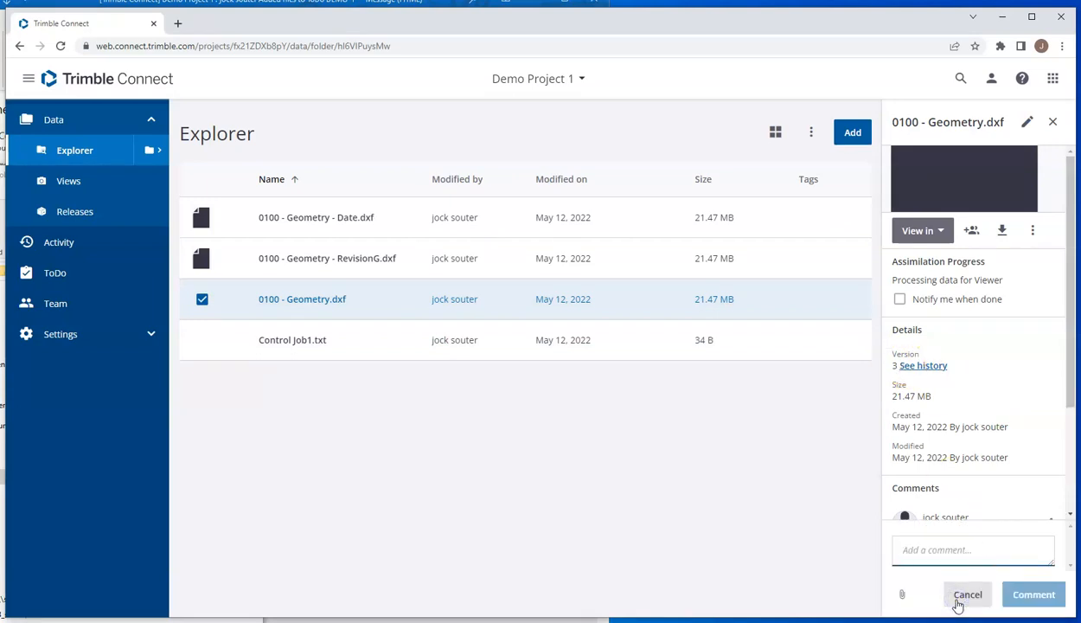
text(V3 10mm change)
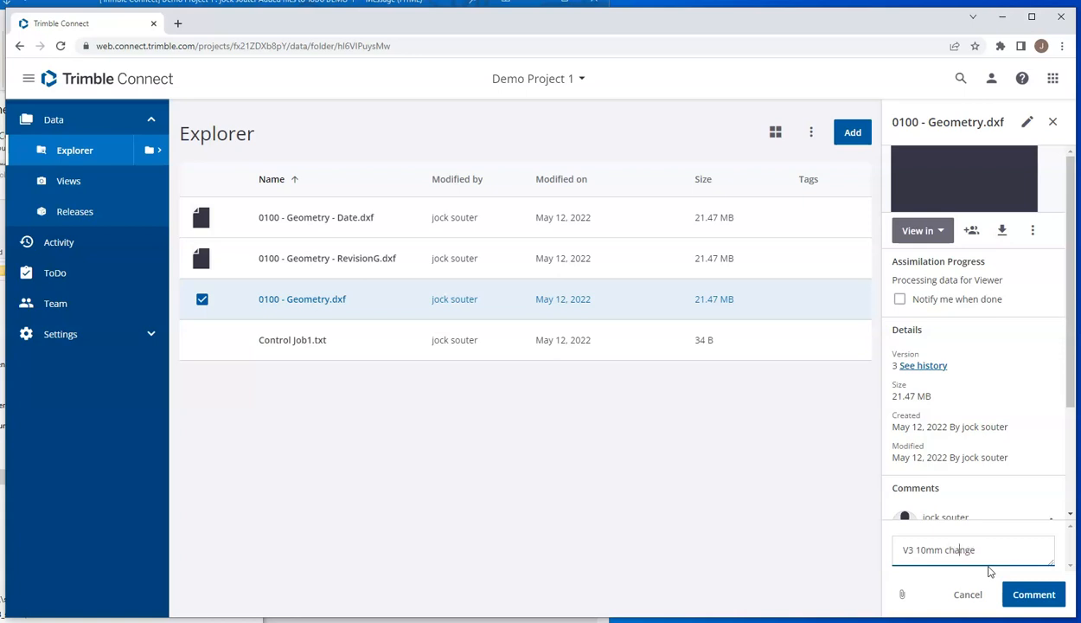
click(1034, 595)
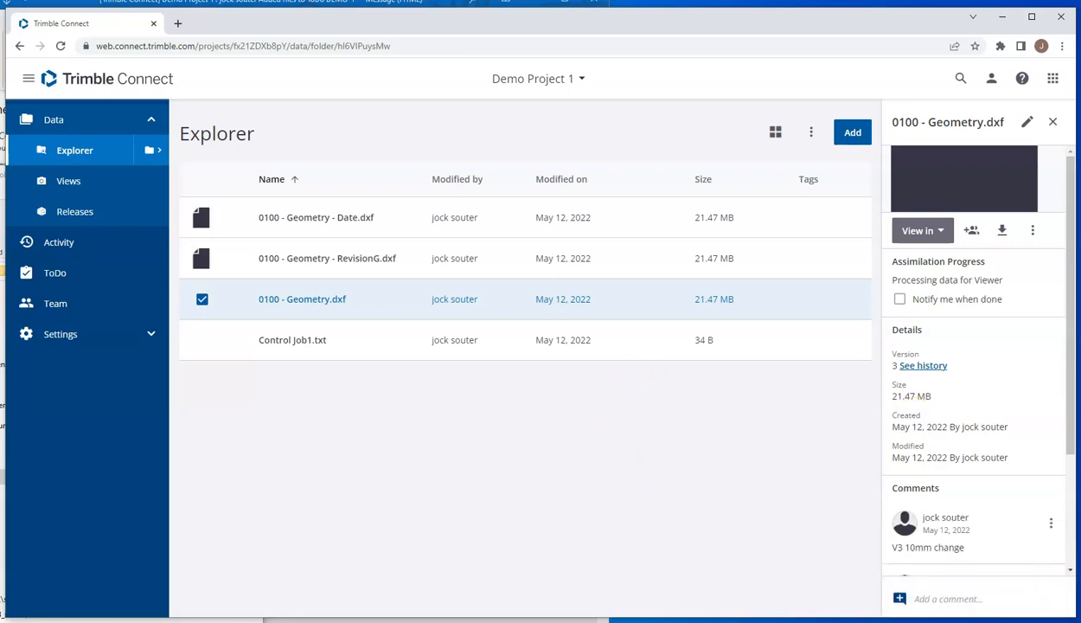
Step: Switch to Trimble Access, refresh the projects list and download the updated 0100 - Geometry DXF file for Demo Project 1
key(alt+Tab)
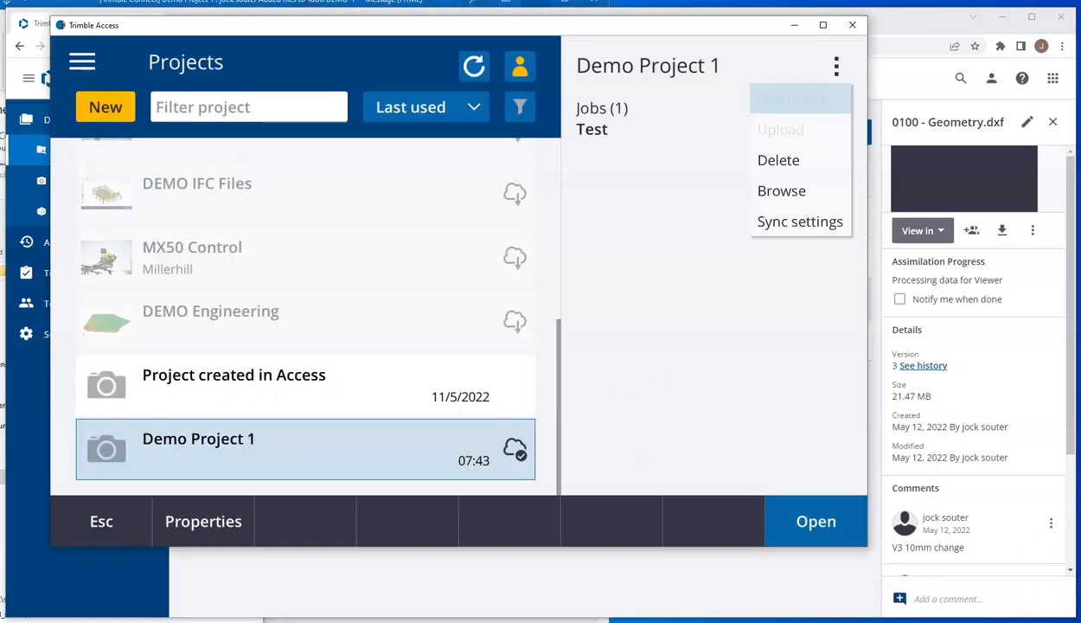
click(474, 66)
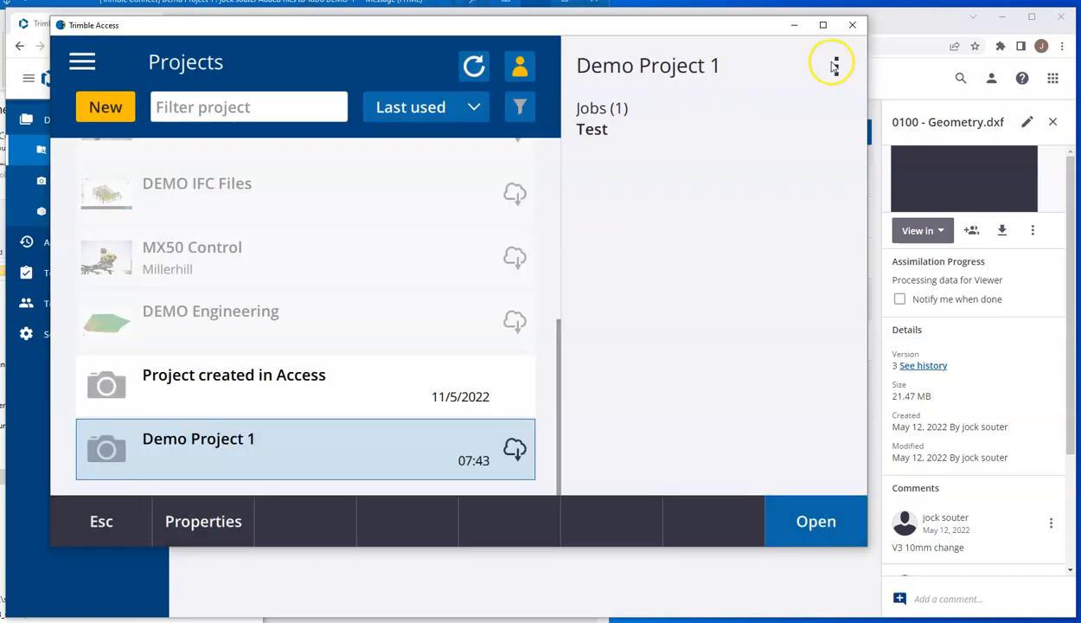
click(837, 68)
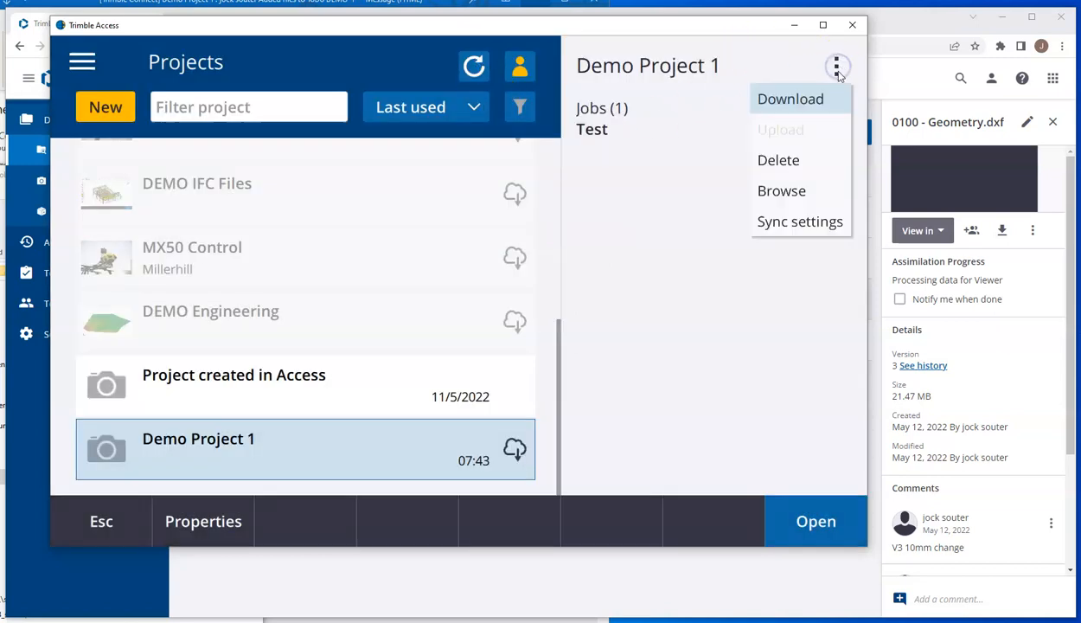
click(797, 100)
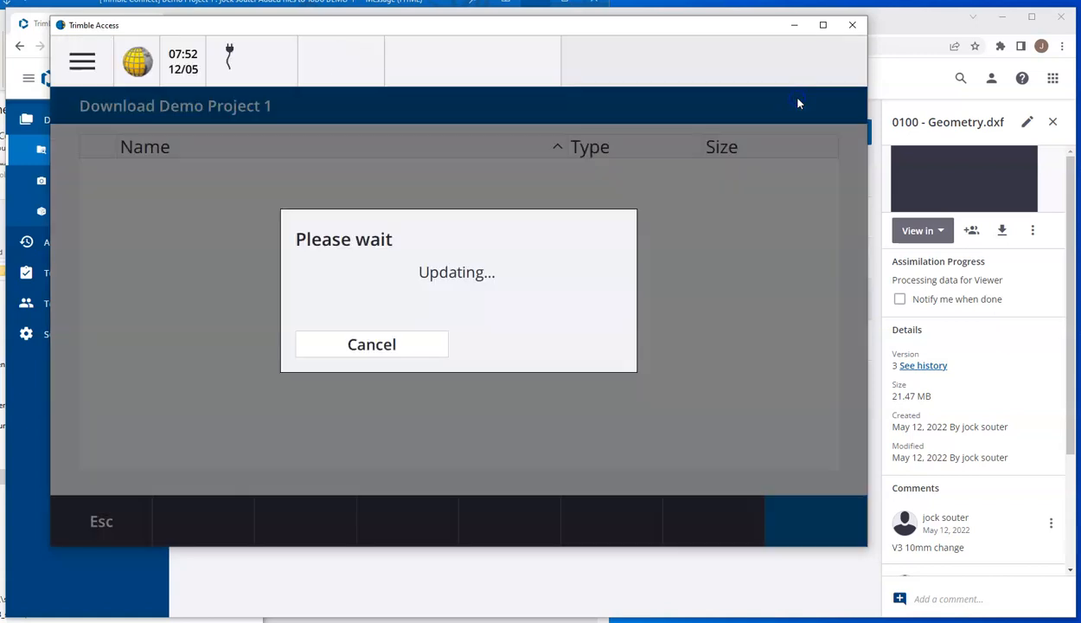
click(190, 177)
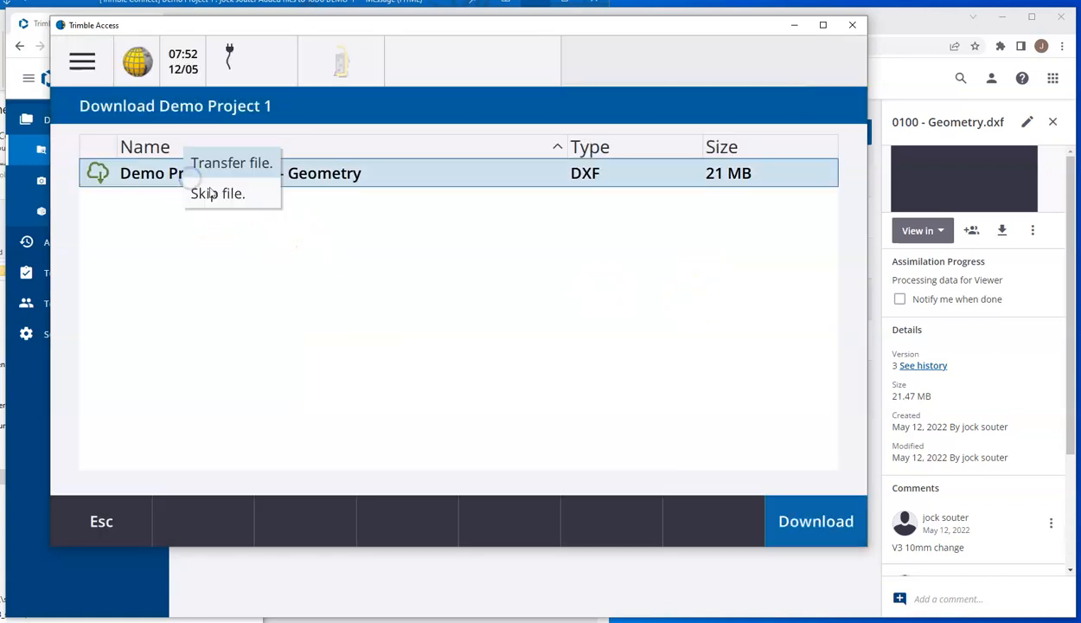
click(204, 165)
click(824, 523)
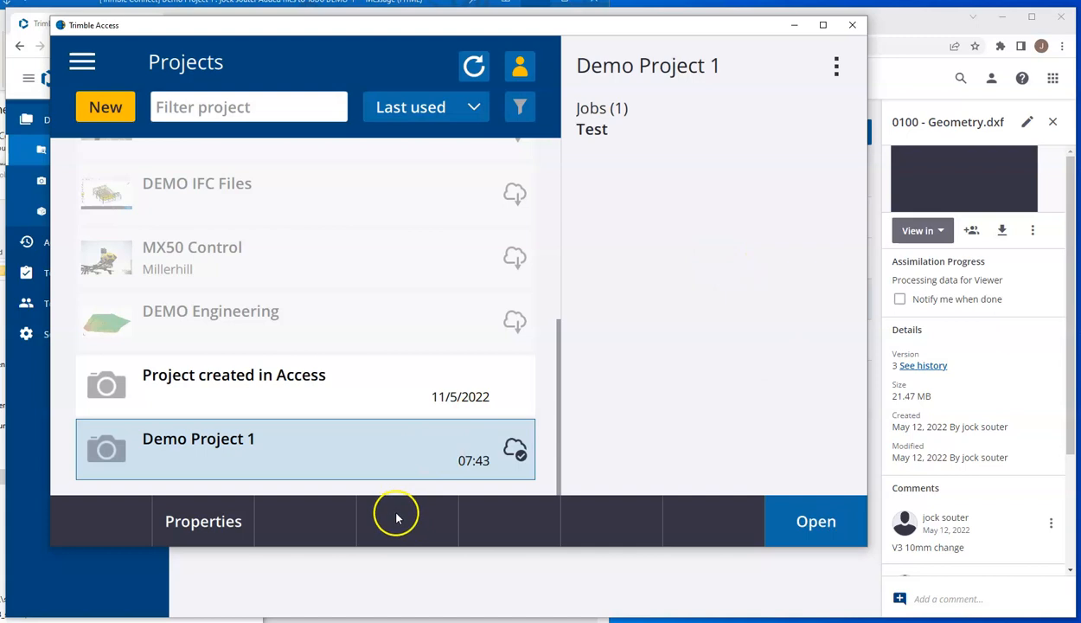
Step: Open the Test job in Demo Project 1 and turn on the 0100 - Geometry map file in the layer manager
click(824, 522)
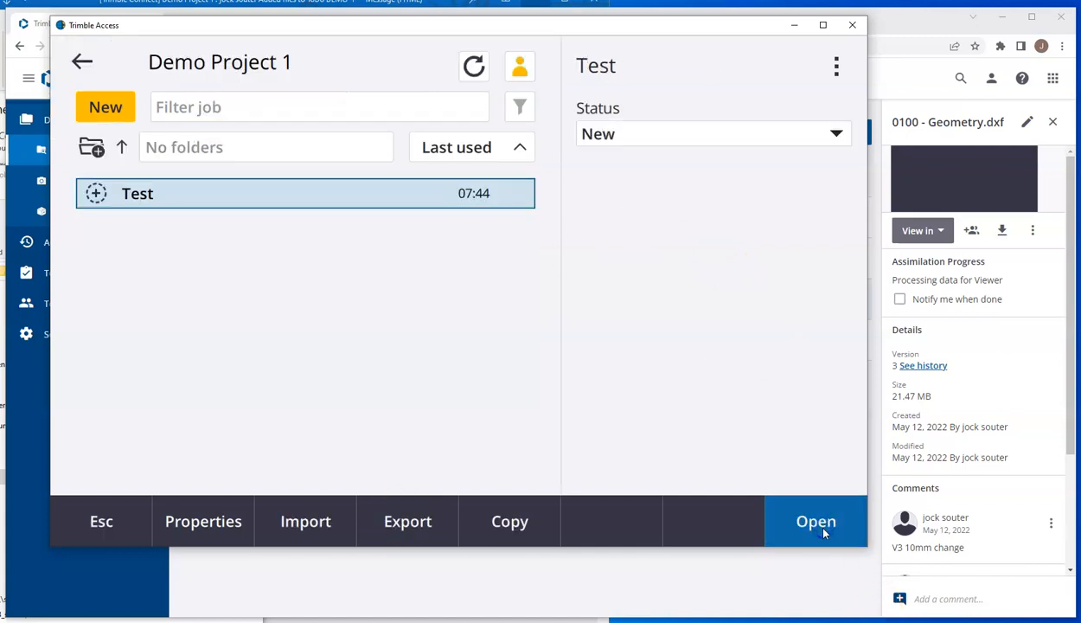
click(831, 521)
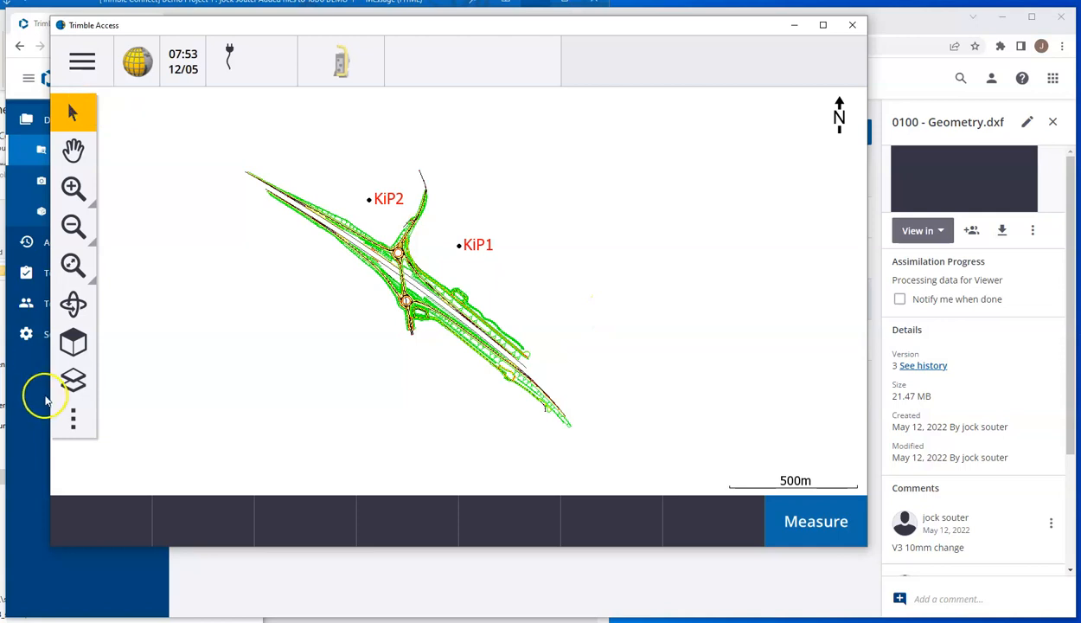
click(73, 380)
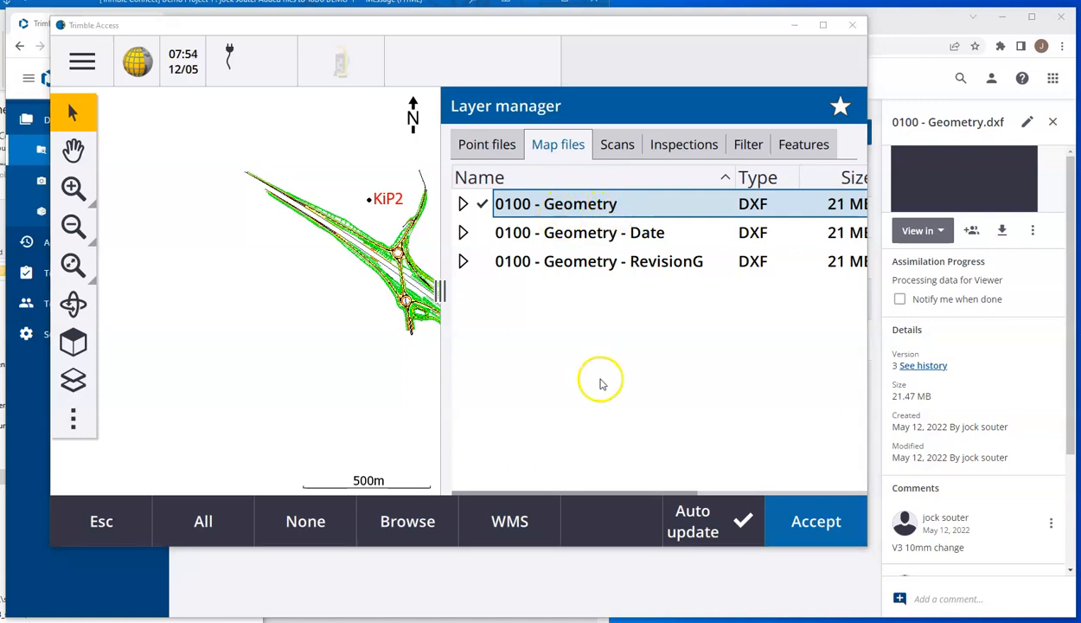
Step: Switch to Trimble Connect, upload the unedited 0100 - Geometry.dxf from the Job Files folder again and check its version details
click(551, 577)
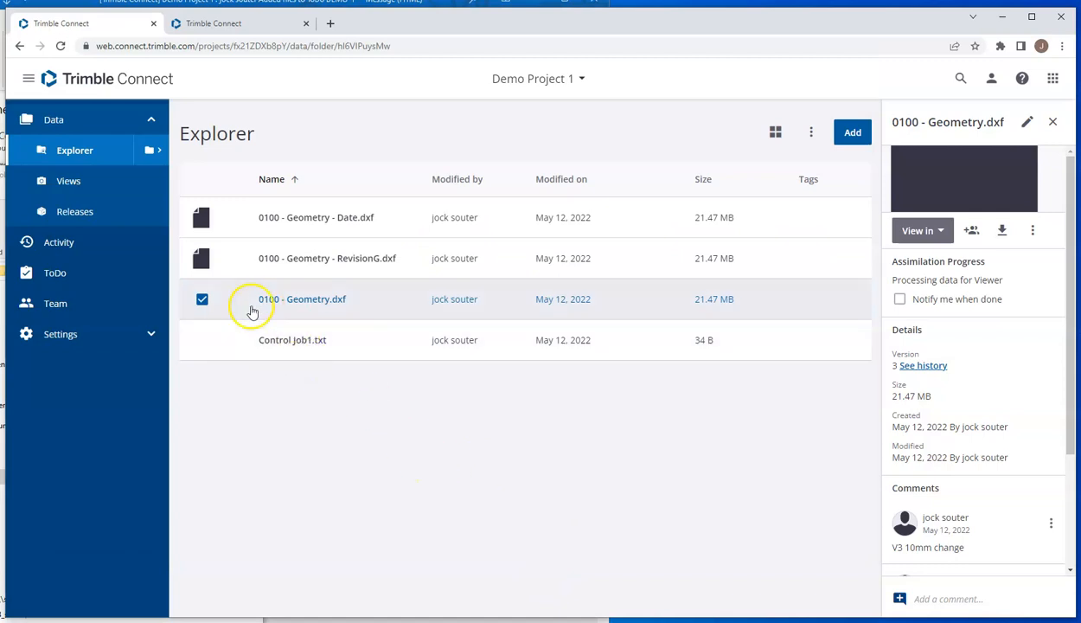
click(2, 346)
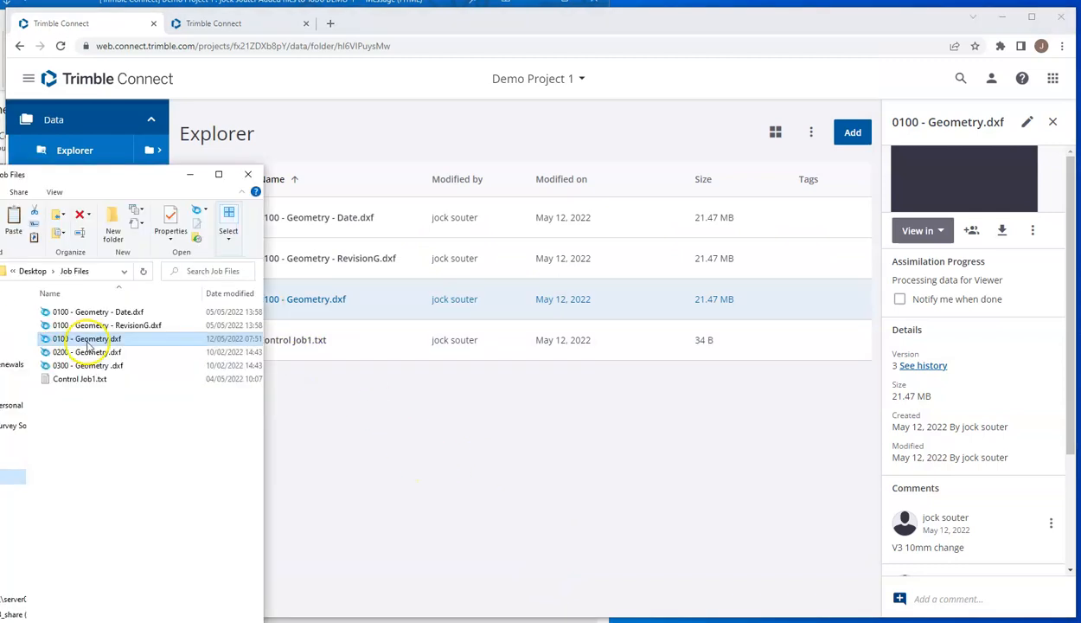
drag(87, 341, 359, 428)
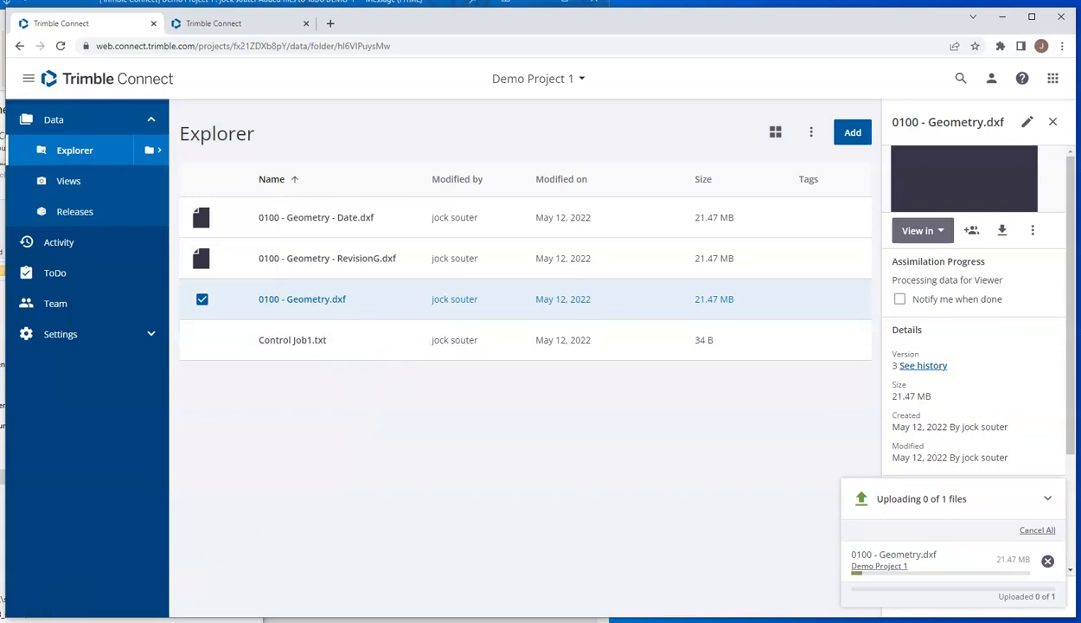
click(1048, 544)
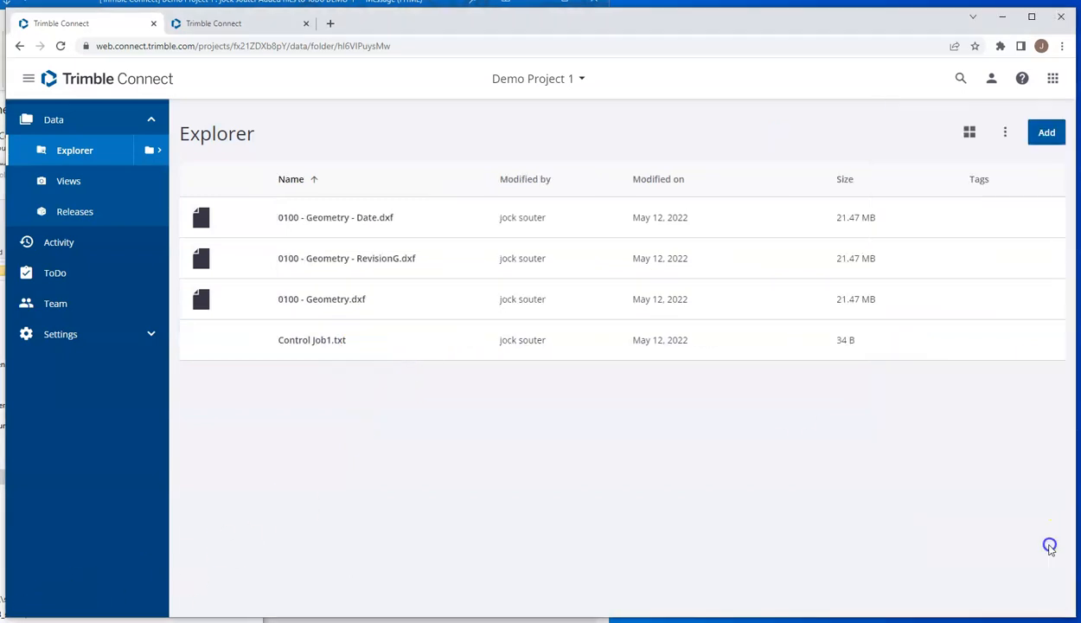
click(201, 300)
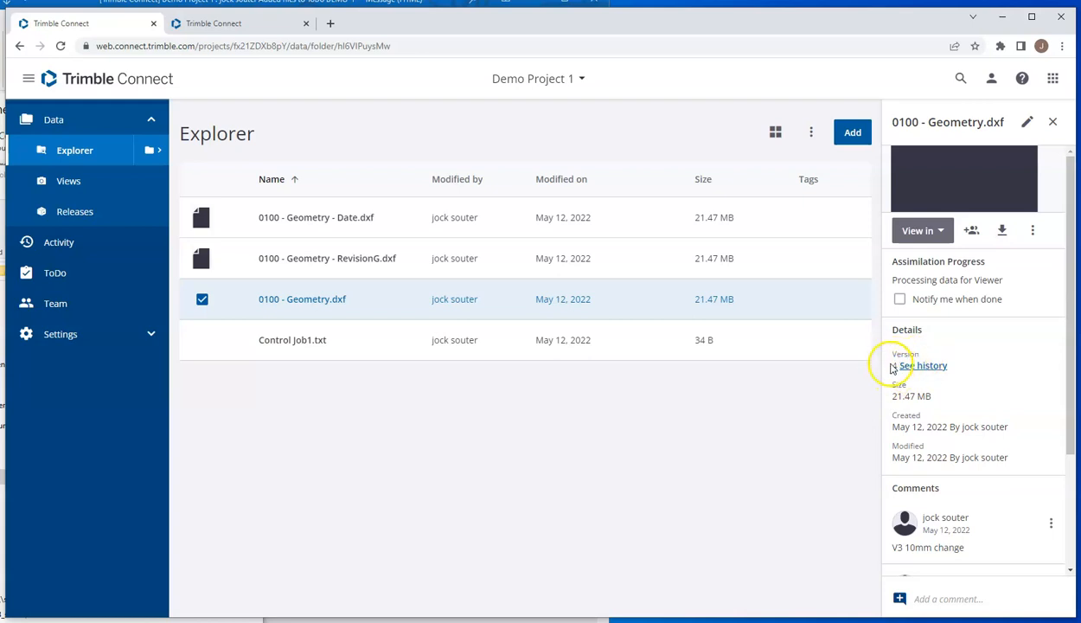
Step: Return to the projects list in Trimble Access, refresh it and check whether Demo Project 1 offers a download
key(alt+Tab)
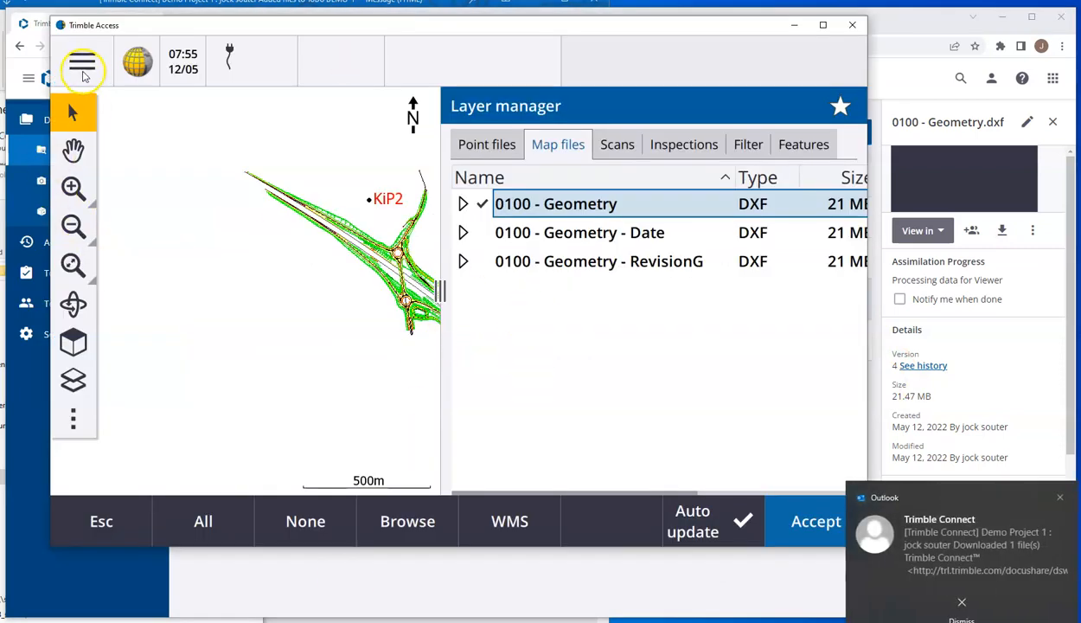
click(82, 61)
click(74, 59)
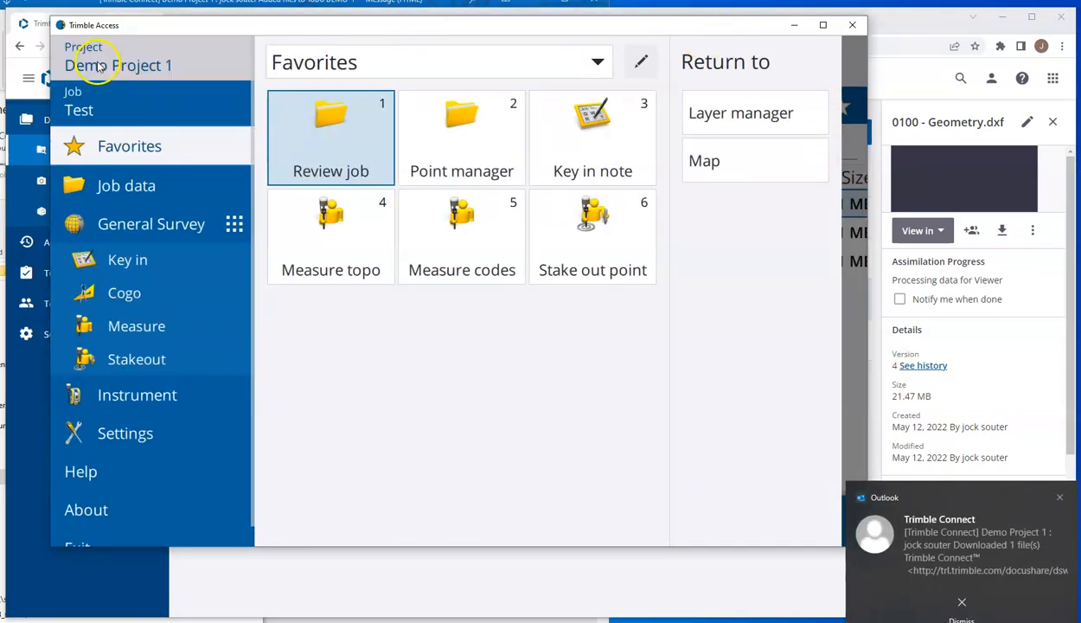
click(836, 68)
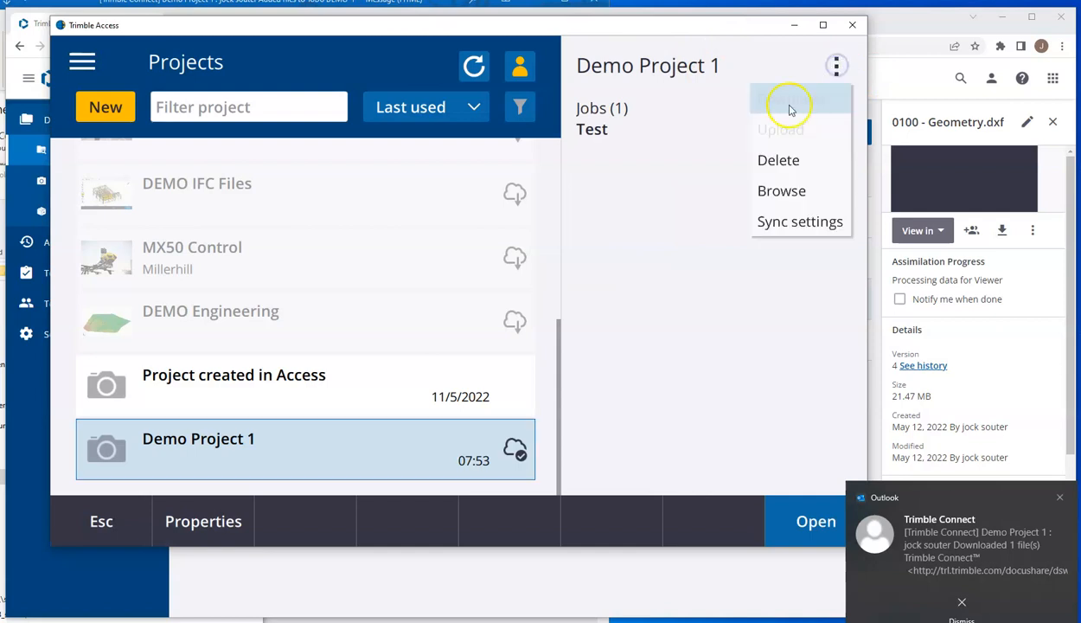
click(474, 66)
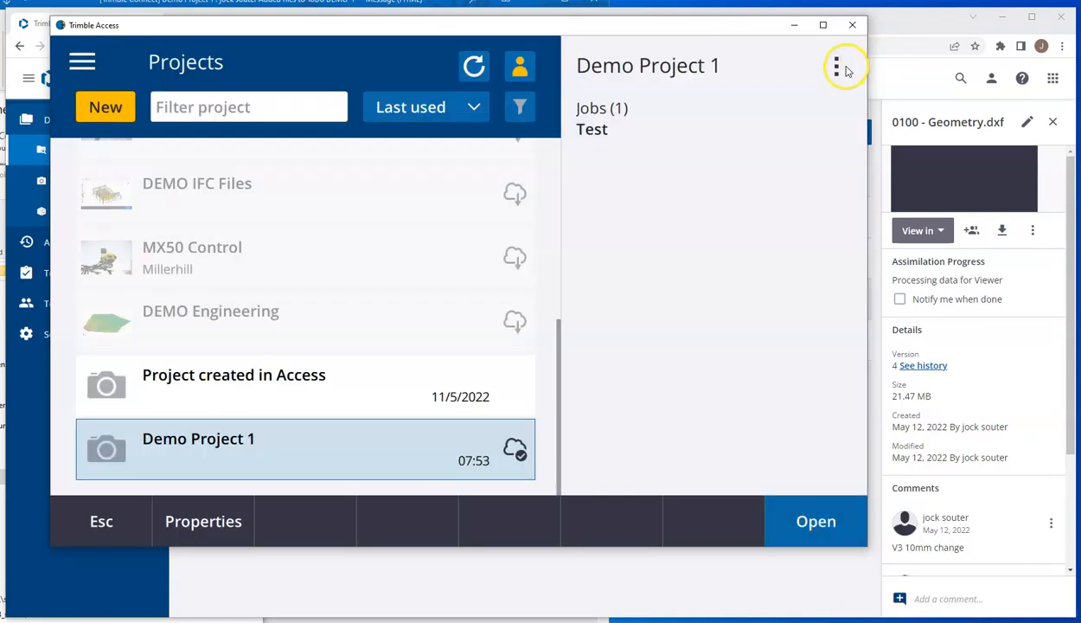
click(837, 67)
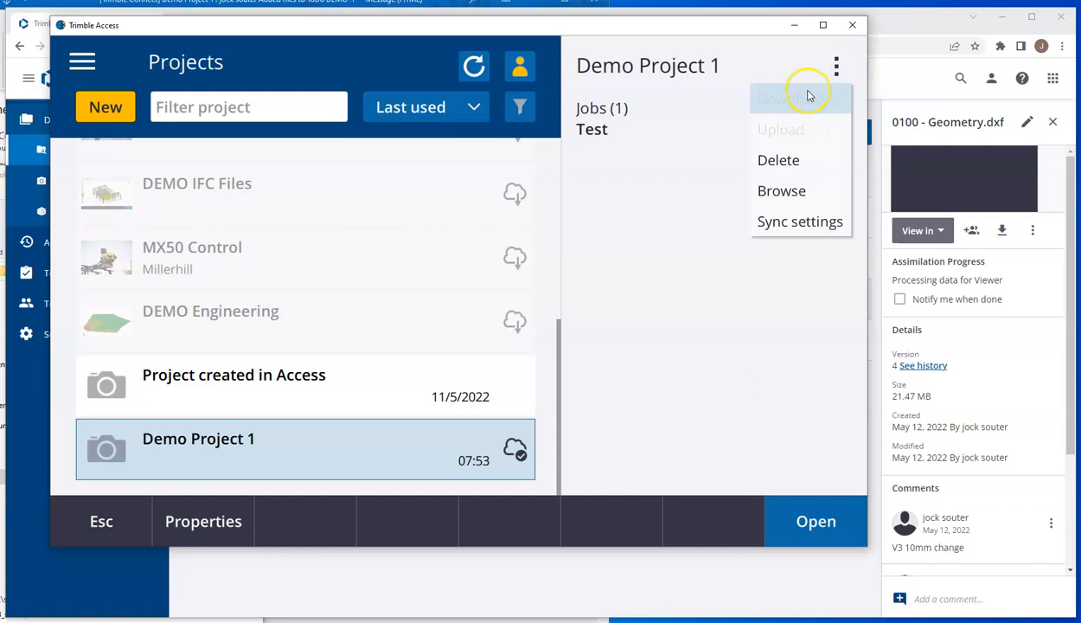
Step: Open 0100 - Geometry.dxf from Job Files in Notepad++, set the line 722950 coordinate to 308752.21336856591, save the file and close the editor
click(657, 581)
click(2, 322)
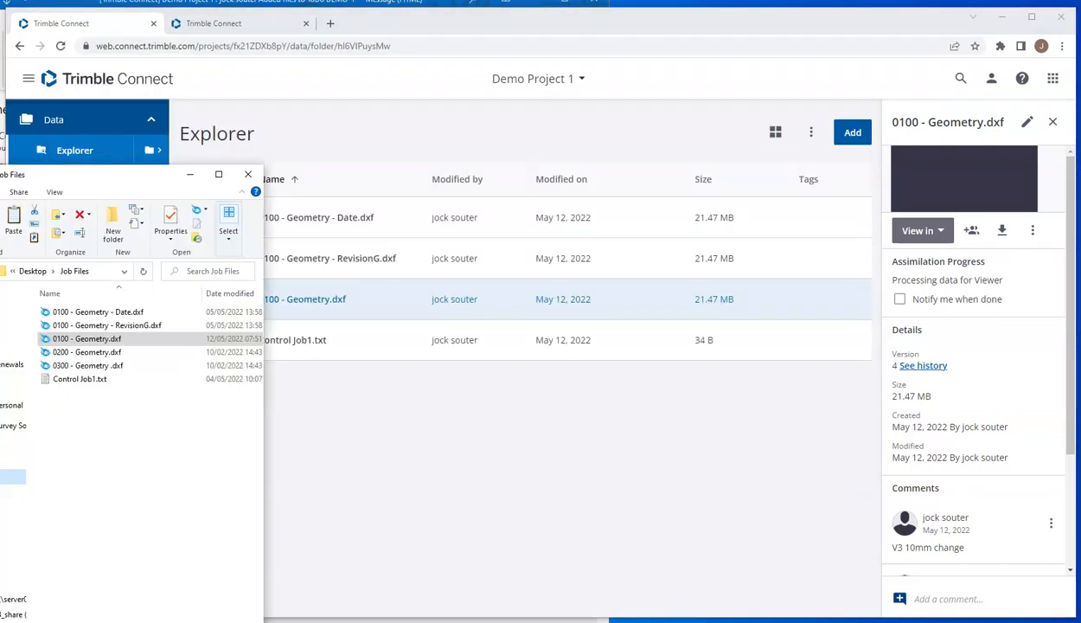
right_click(73, 338)
click(150, 304)
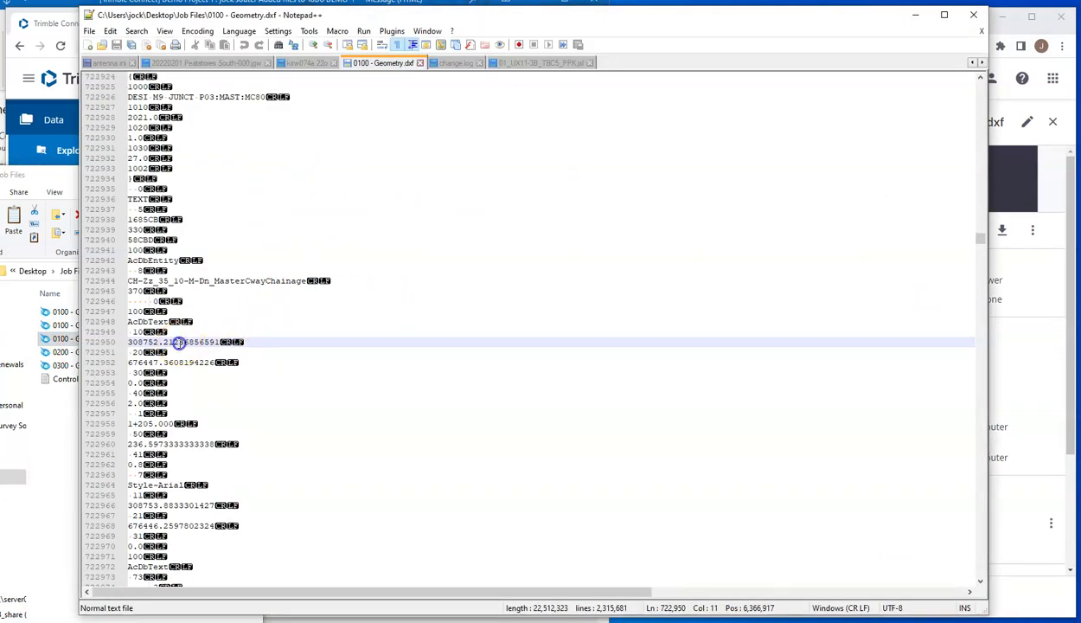
text(33)
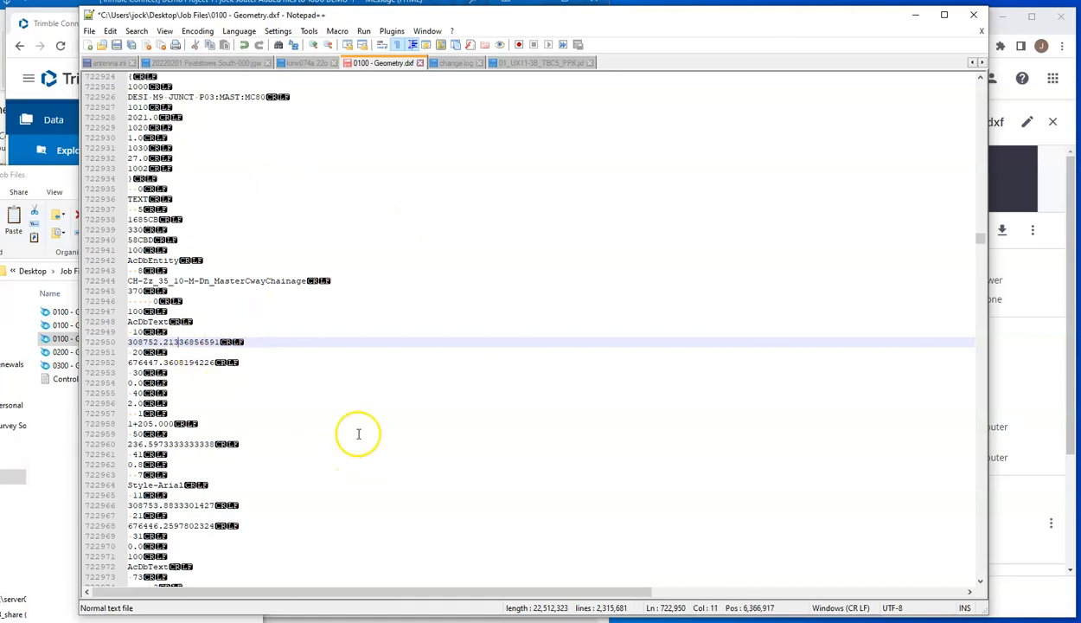
click(120, 45)
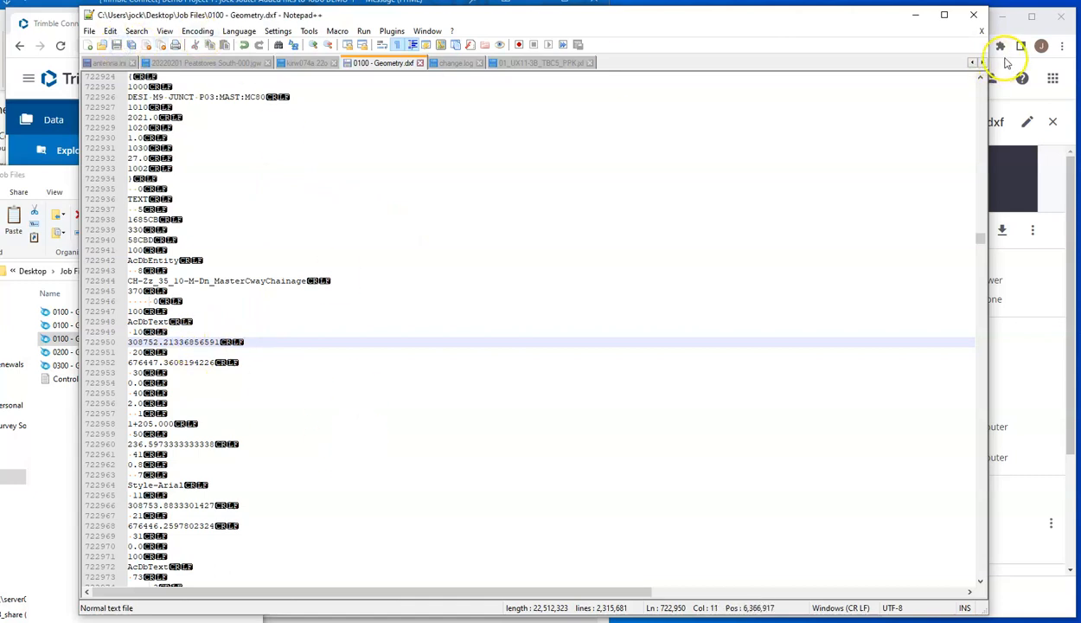
click(974, 14)
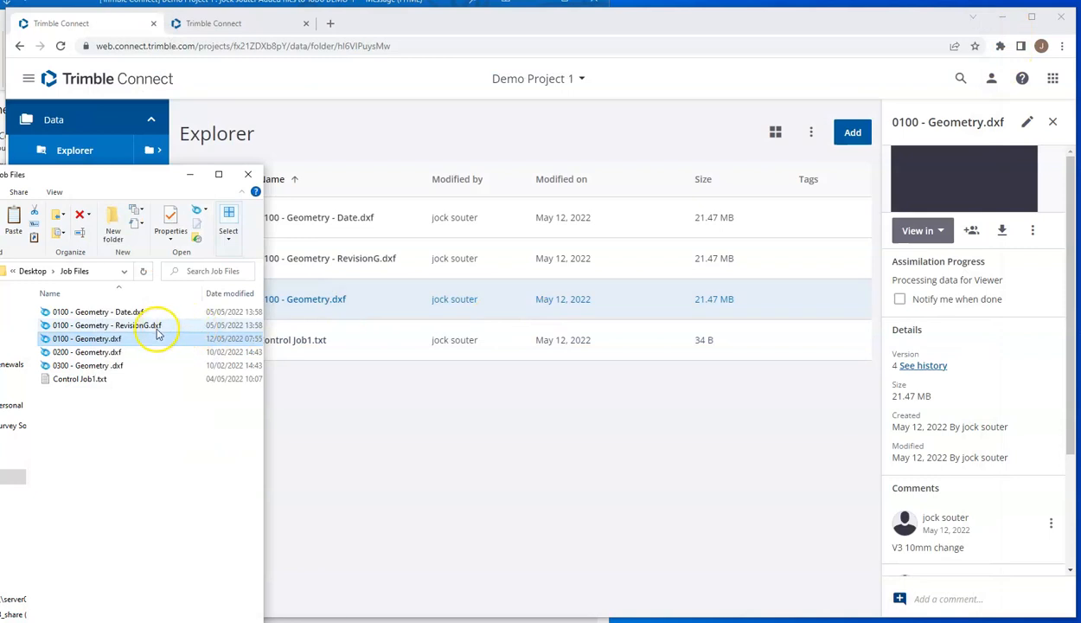
Step: Upload the newly edited 0100 - Geometry.dxf to Demo Project 1 in Trimble Connect and dismiss the upload notice
click(146, 336)
drag(282, 368, 374, 416)
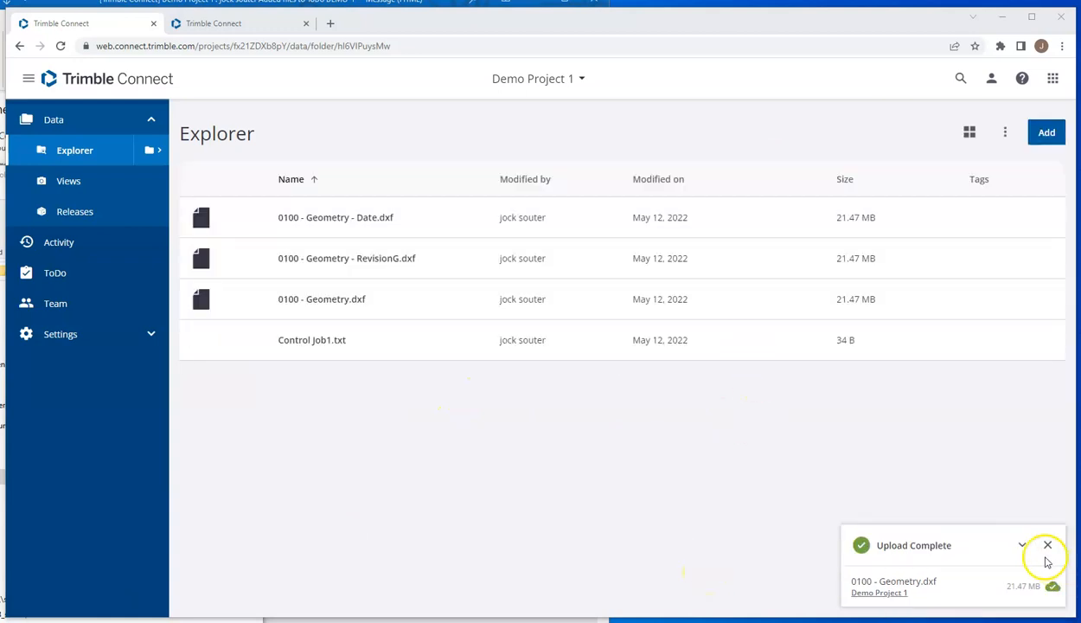
click(1048, 545)
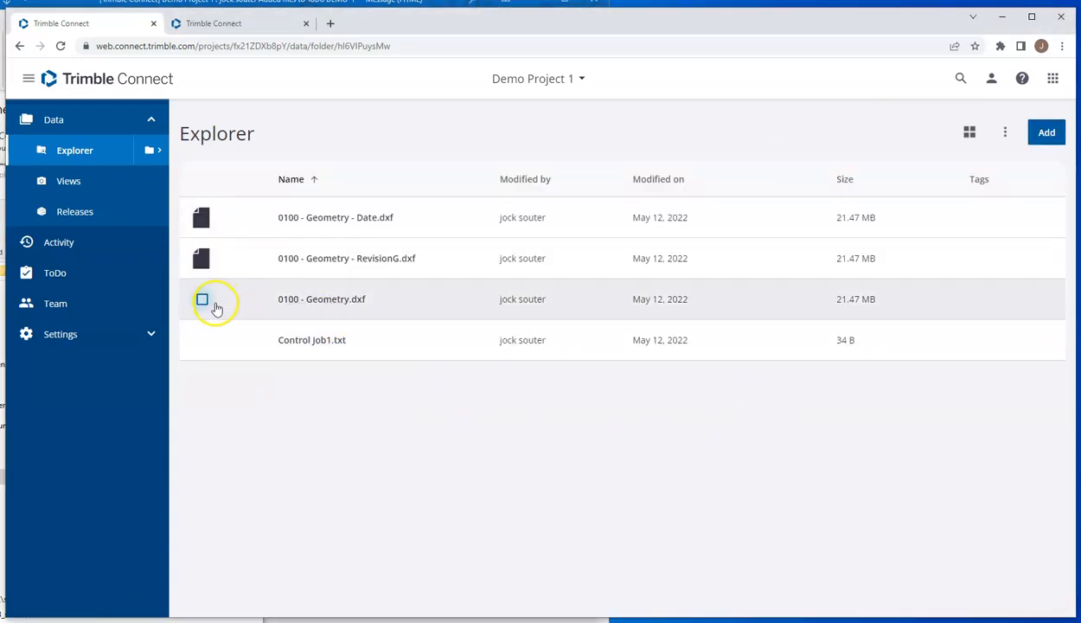
Step: Add a two-line comment to 0100 - Geometry.dxf reading "V4 No change" and "V5 10mm change"
click(202, 301)
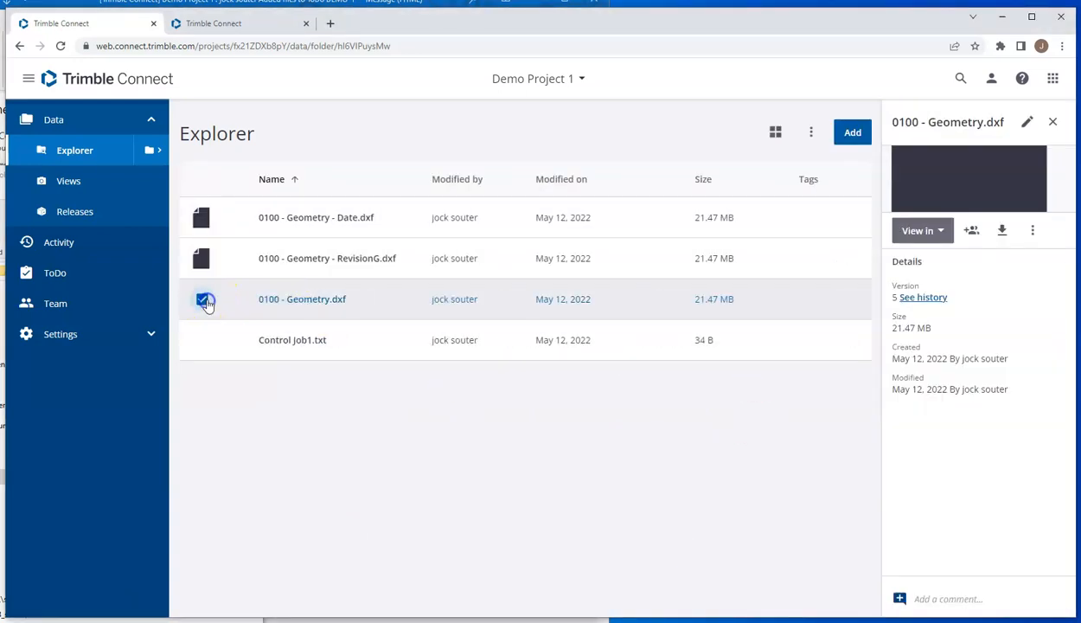
click(955, 601)
text(V4 No change)
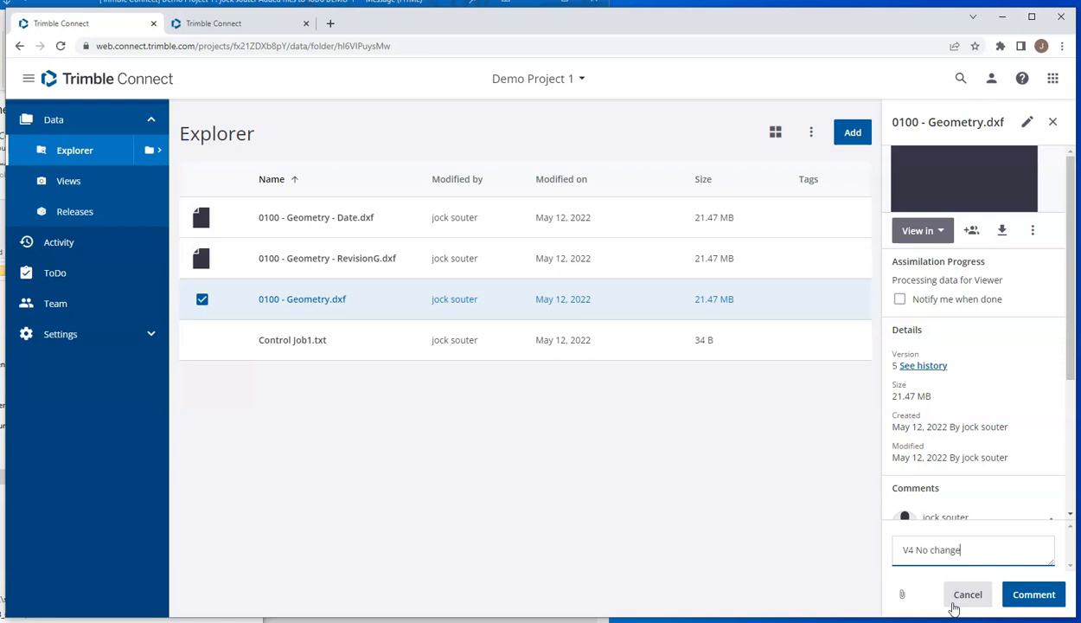
key(Return)
text(V5 10mm change)
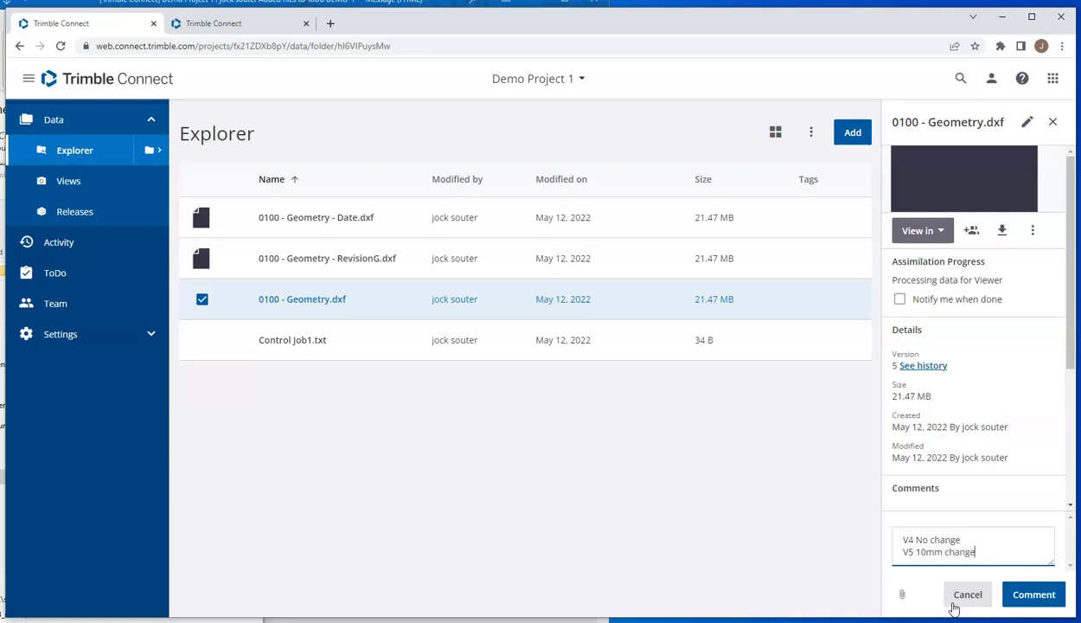
click(1035, 594)
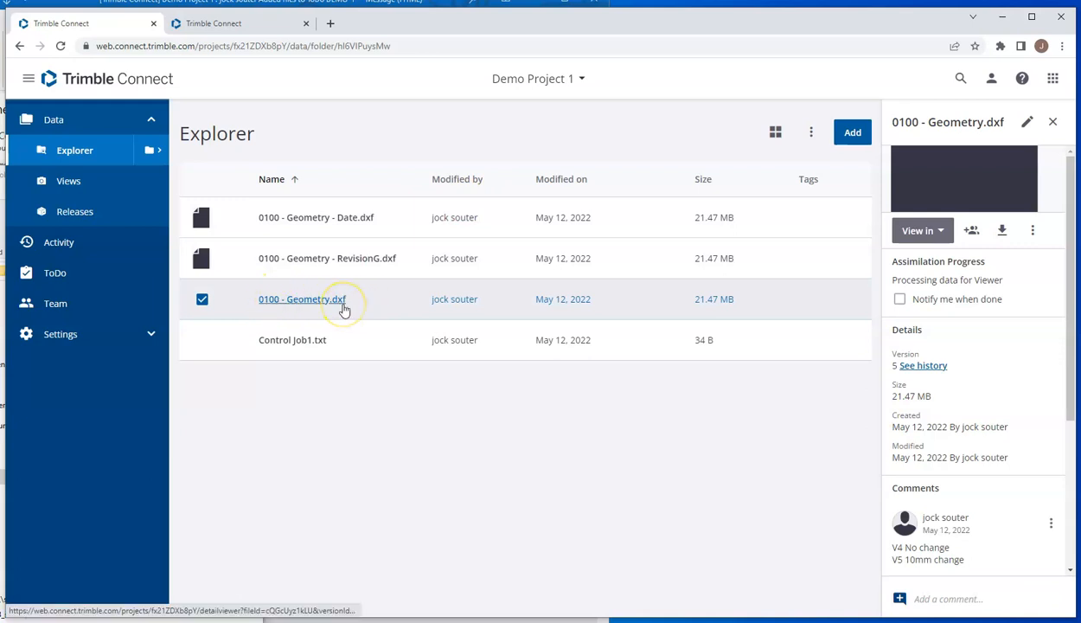
Step: Switch back to Trimble Access, refresh the projects list and download the latest 0100 - Geometry version for Demo Project 1
click(461, 622)
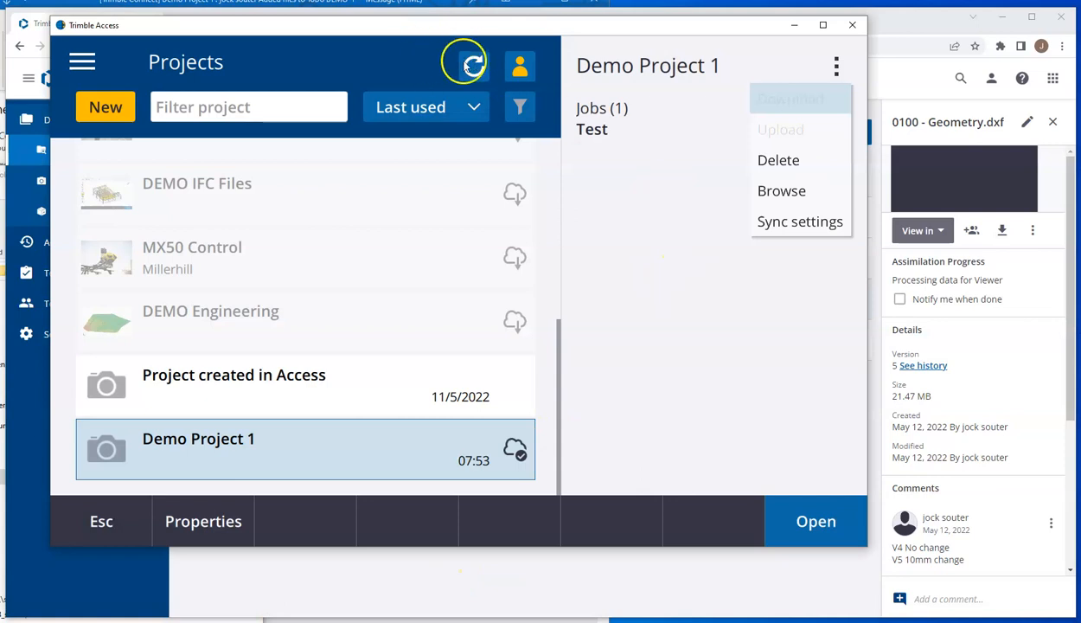
click(468, 65)
click(472, 65)
click(846, 67)
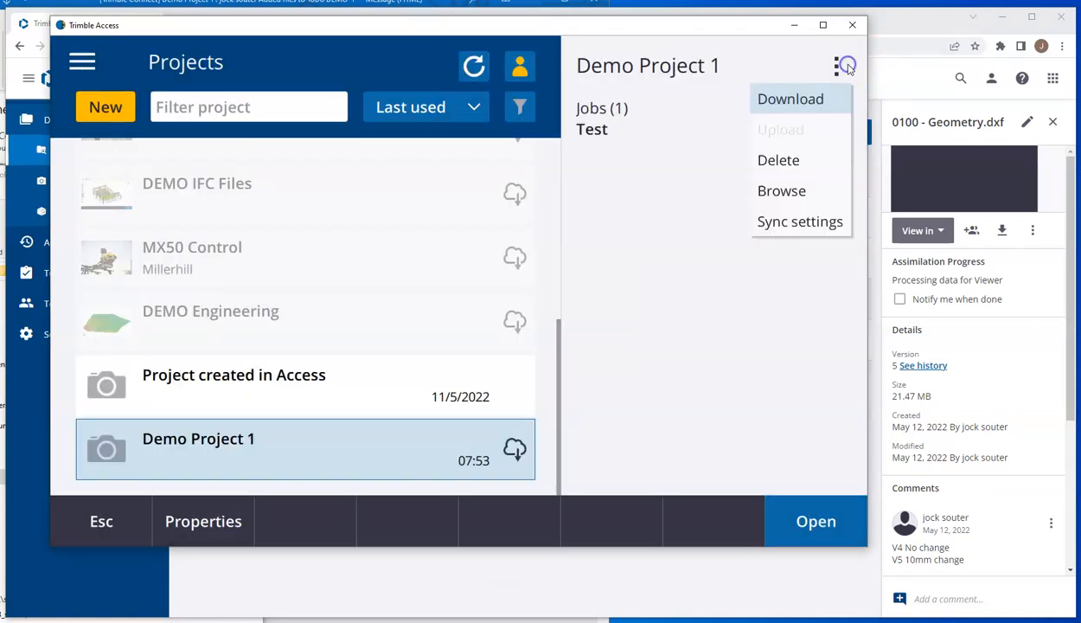
click(794, 99)
right_click(229, 174)
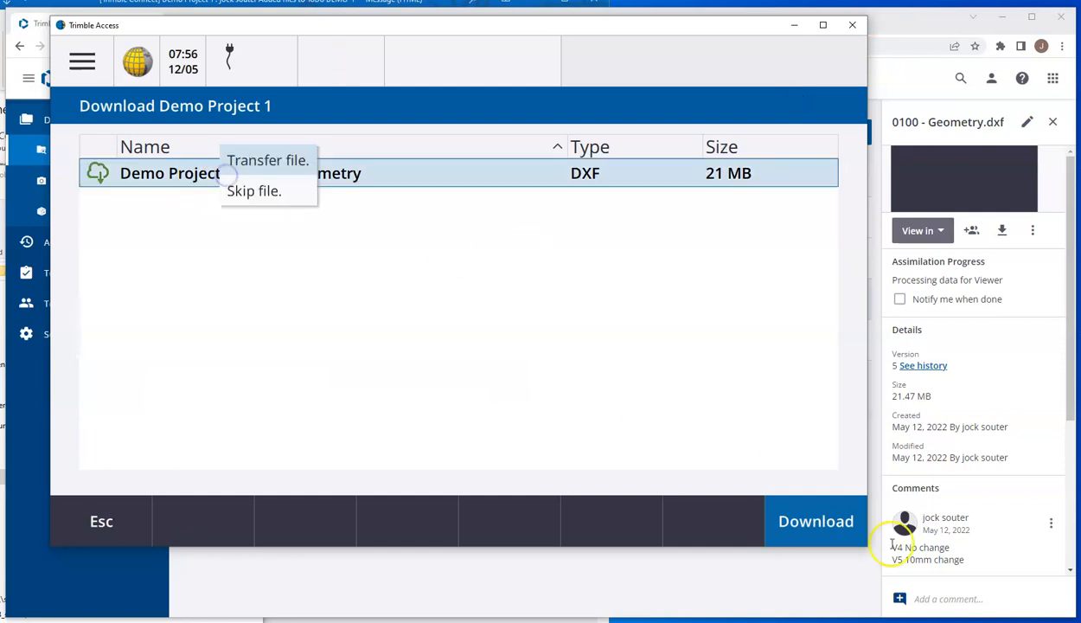
click(831, 522)
click(210, 523)
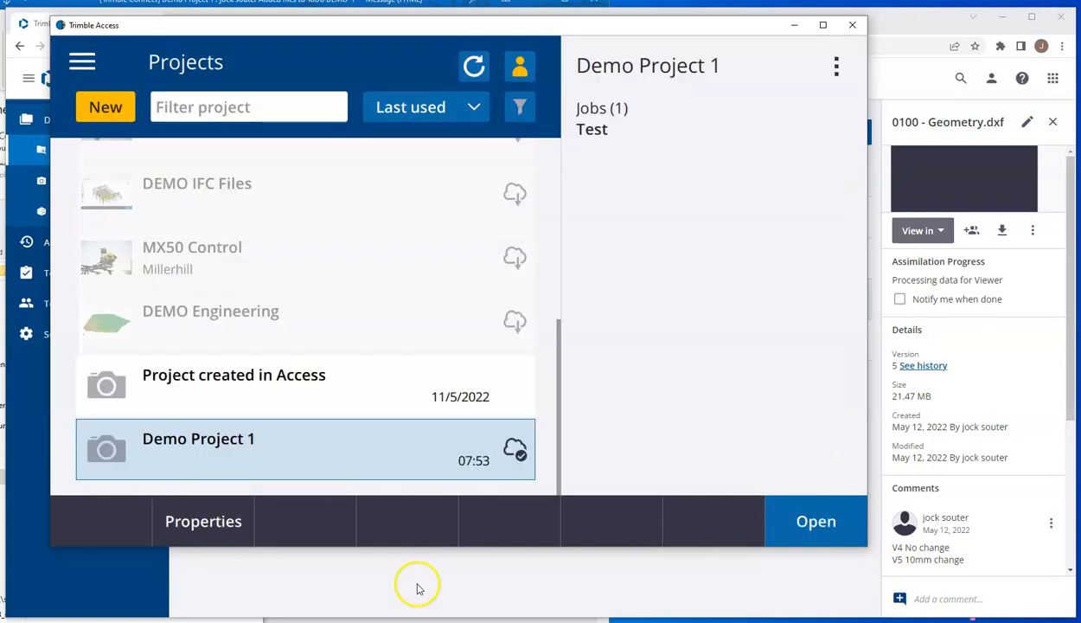
Step: Open Demo Project 1 and its Test job in Trimble Access, and move the window aside to uncover Trimble Connect's navigation
click(801, 533)
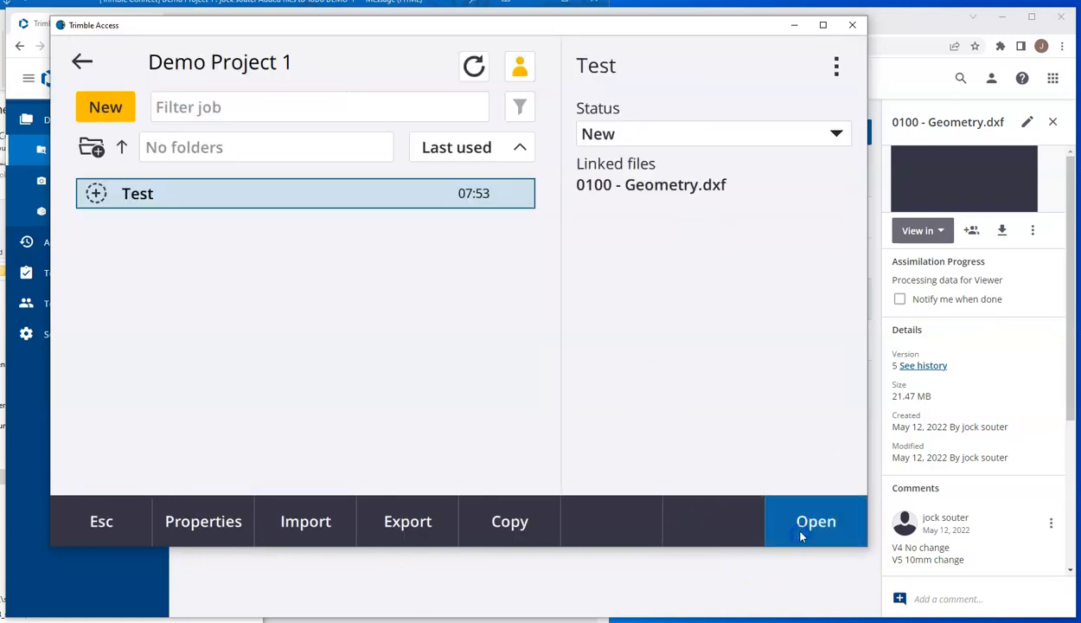
click(813, 522)
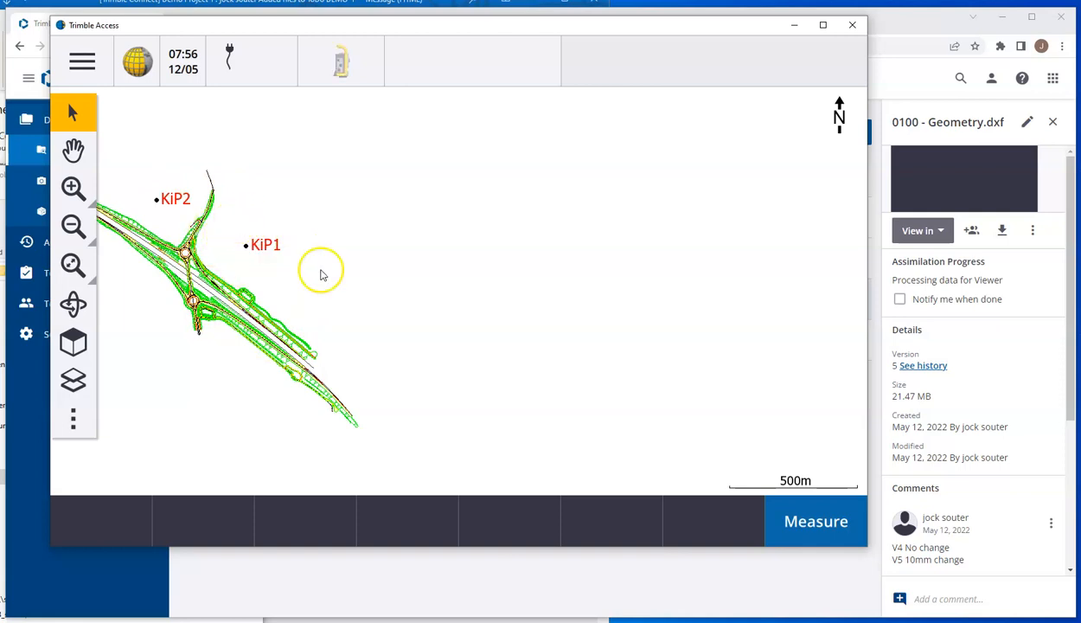
drag(430, 27, 568, 33)
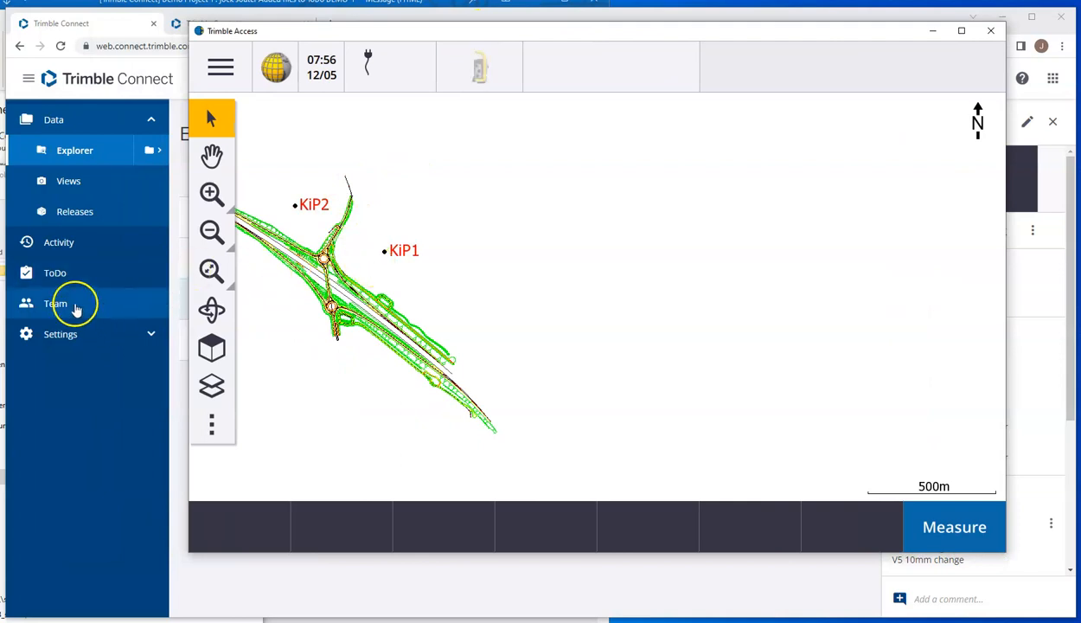
Step: Switch to Trimble Connect and review Demo Project 1's team members, email notification mode and activity notification preferences
click(74, 304)
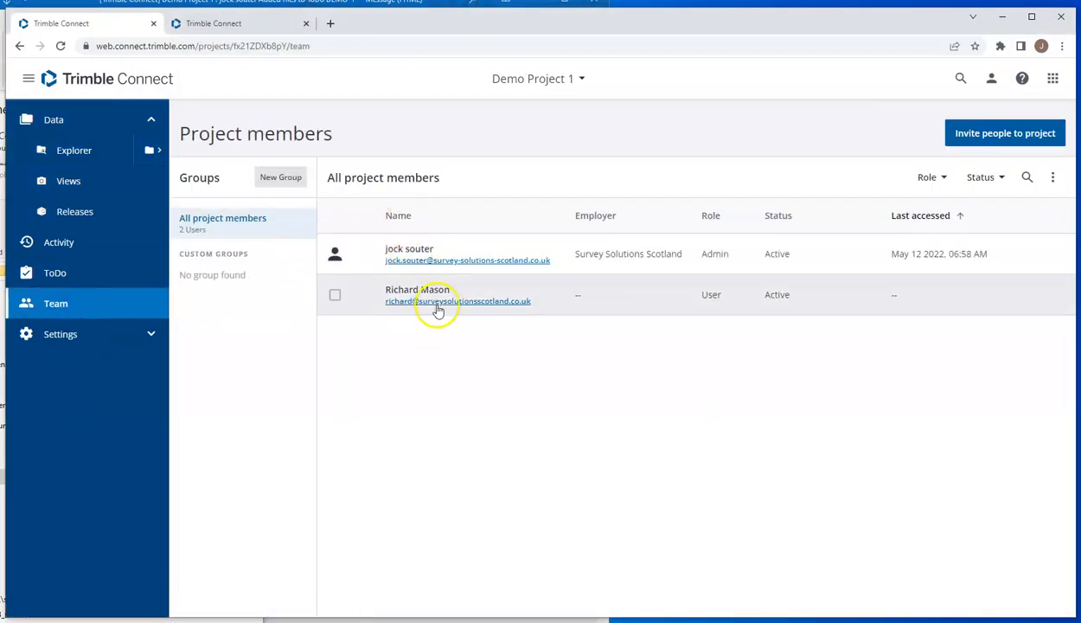
click(79, 336)
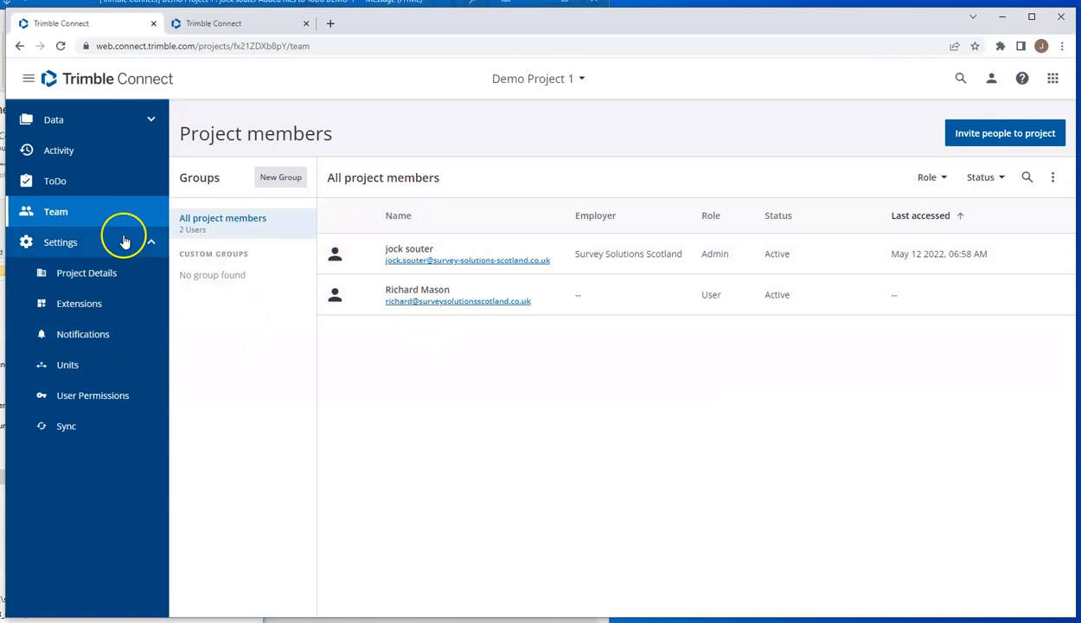
click(78, 334)
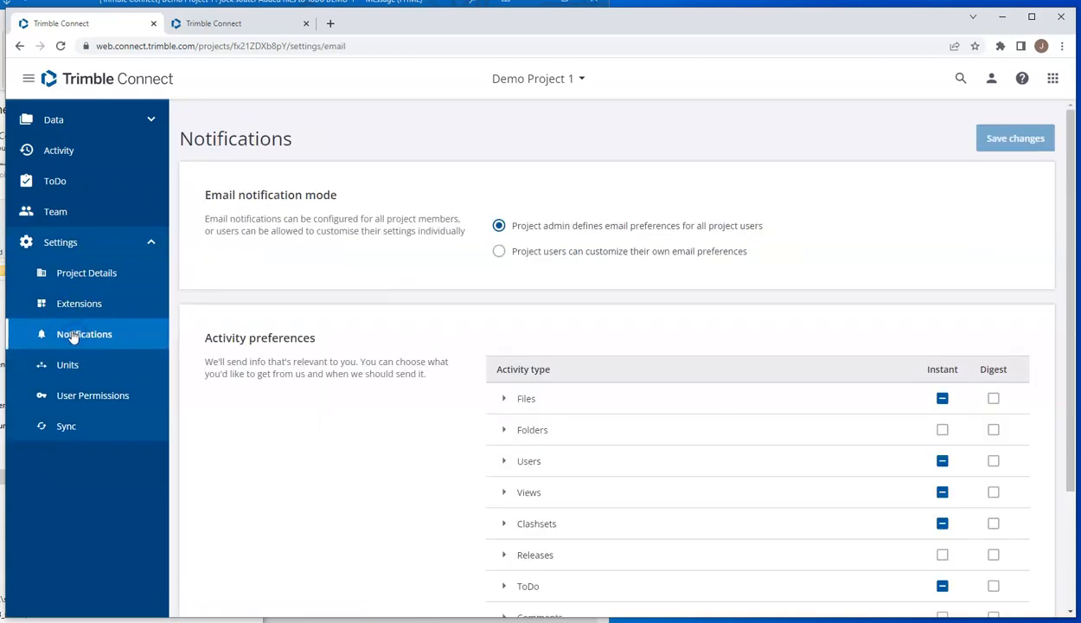
scroll(376, 356, down, 2)
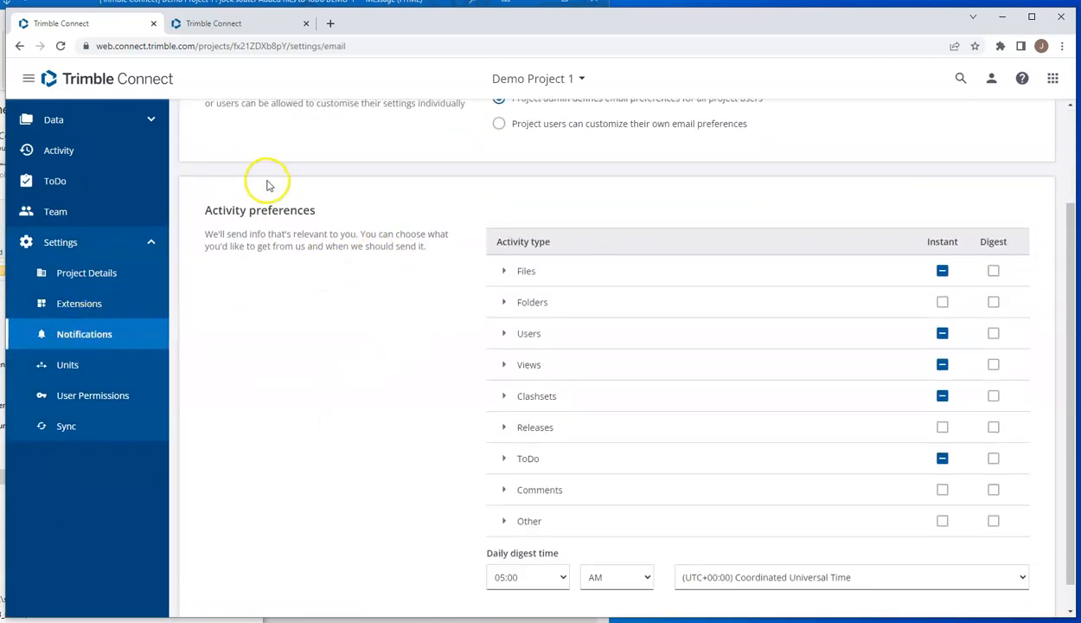
scroll(268, 156, up, 1)
scroll(268, 156, up, 1)
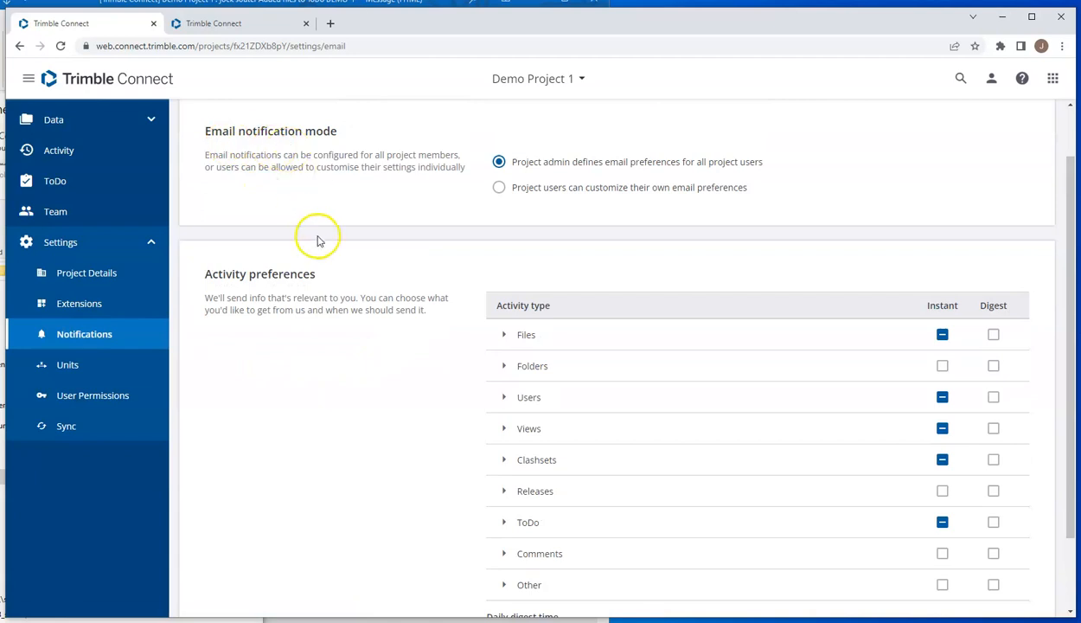
scroll(519, 268, down, 1)
Step: Expand the Files activity type, toggle all its instant notifications on and off, and restore only Files uploaded and File Download
click(505, 242)
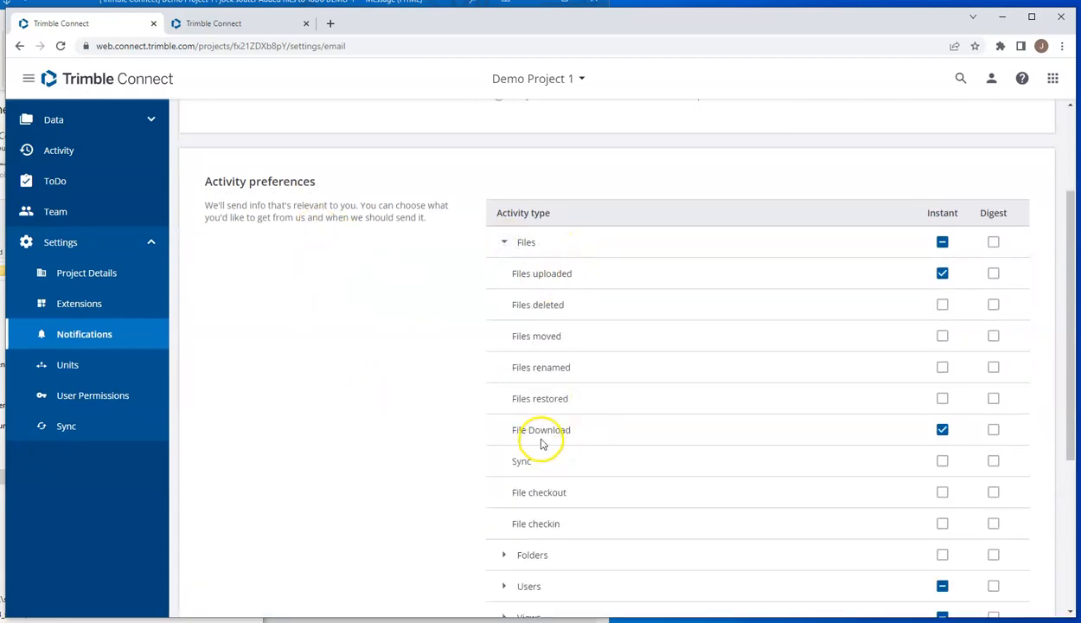
click(943, 243)
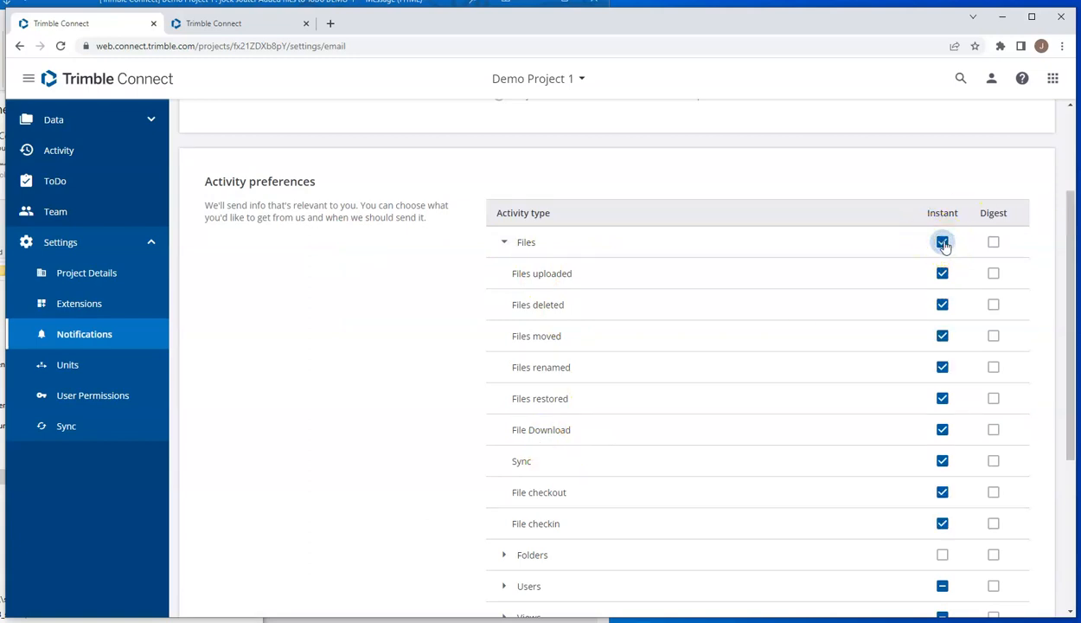
click(943, 243)
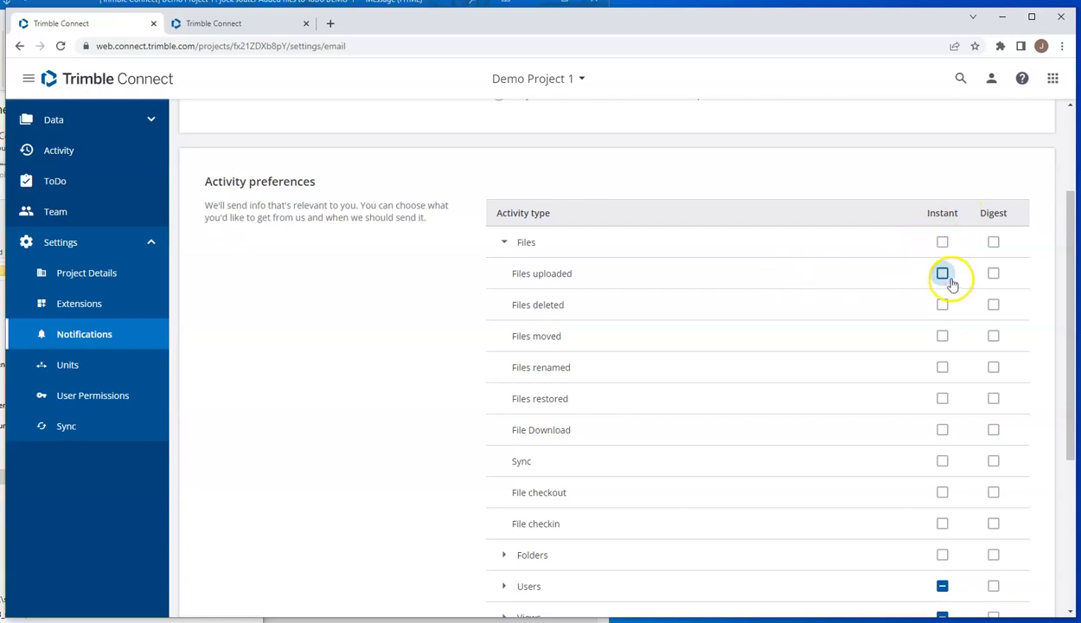
click(942, 429)
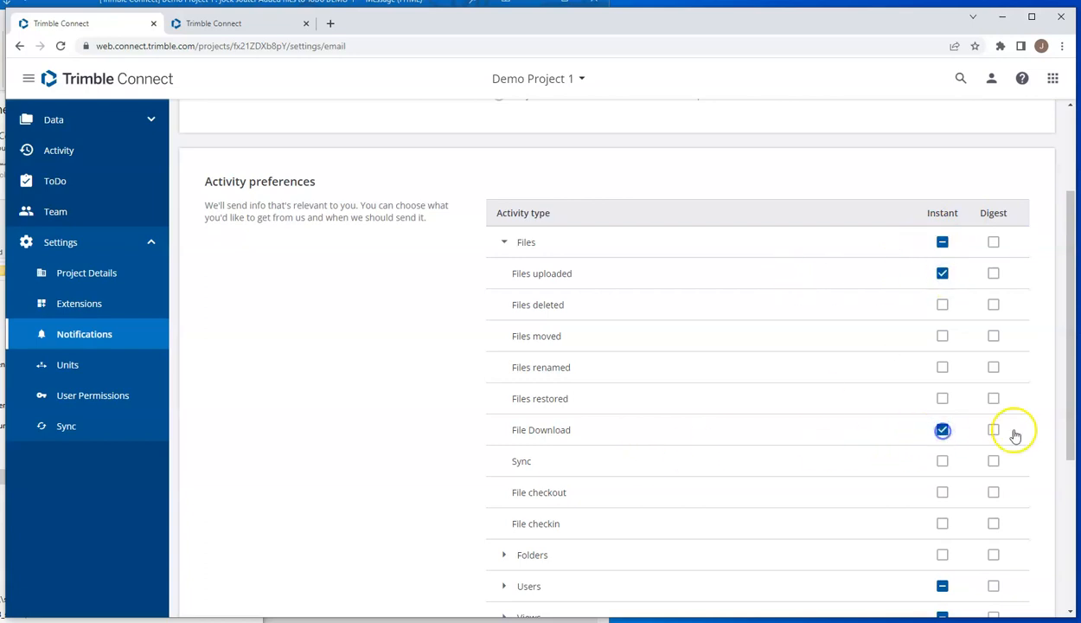
Step: Review the remaining activity types and set the daily digest time to 08:00
drag(1070, 444, 1075, 536)
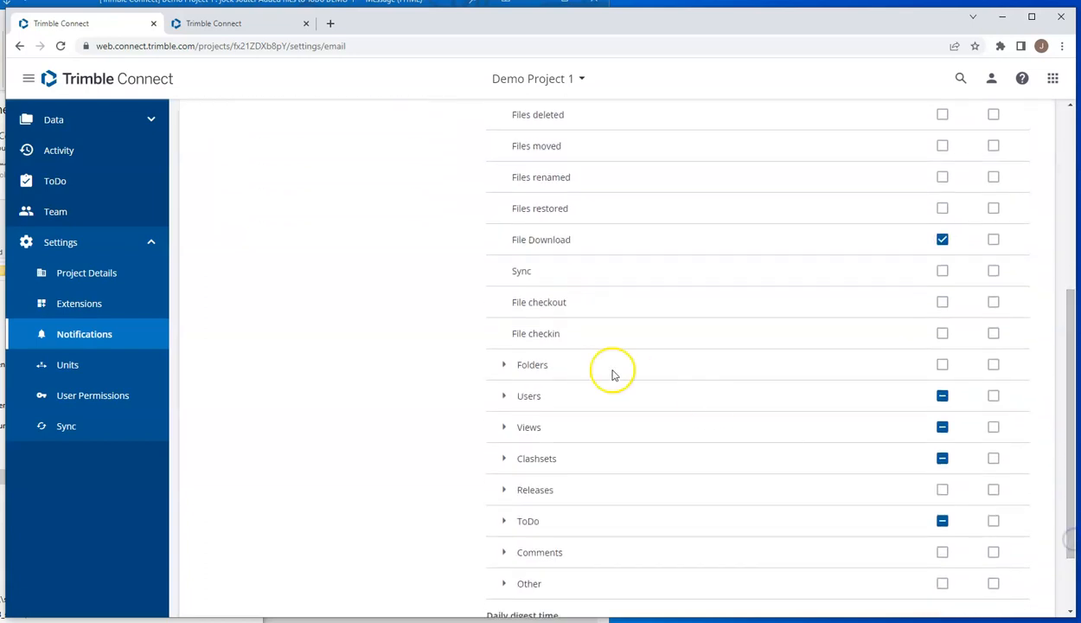
drag(1070, 500, 1068, 370)
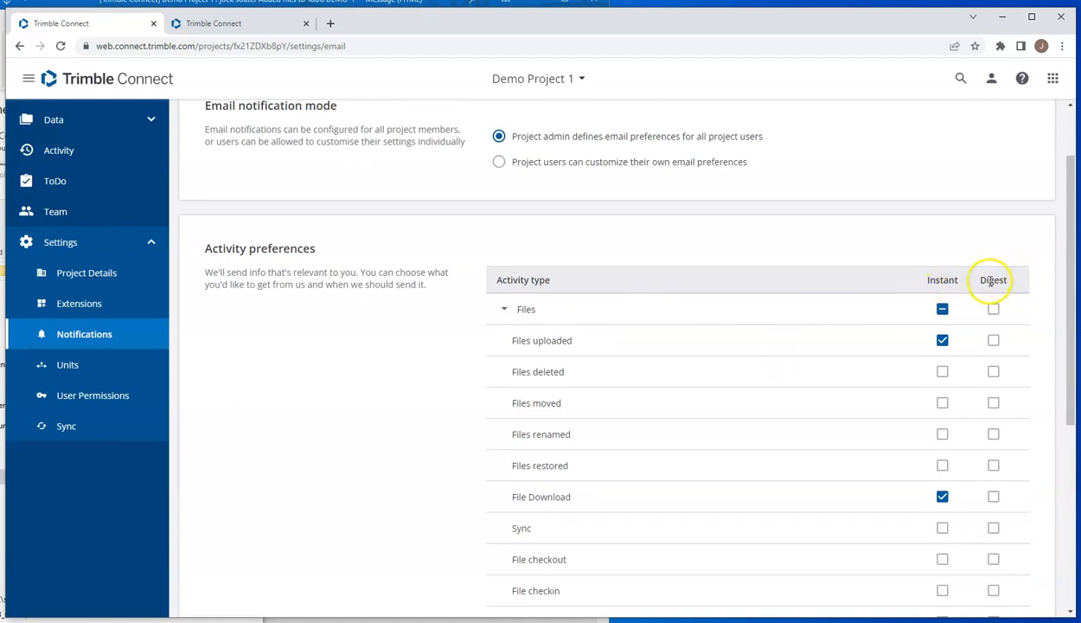
drag(1066, 290, 1070, 467)
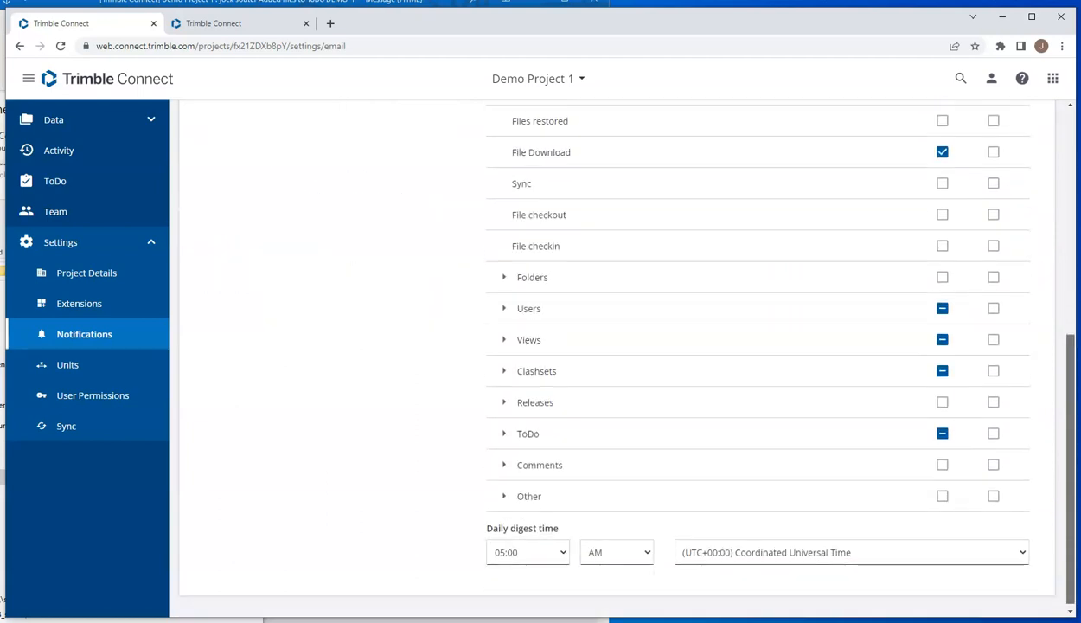
click(562, 549)
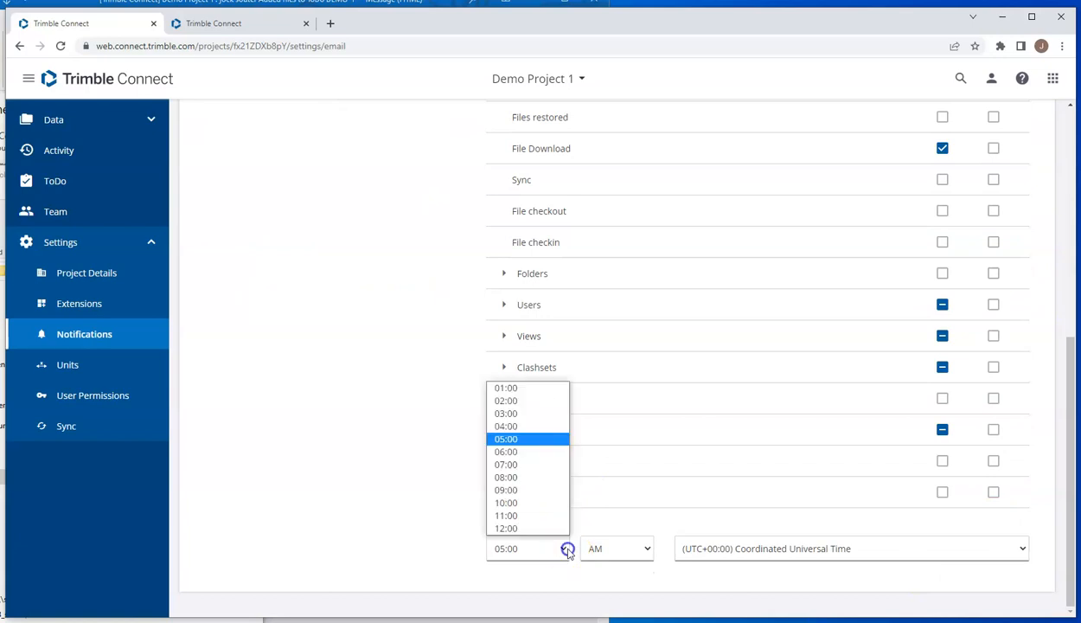
click(515, 480)
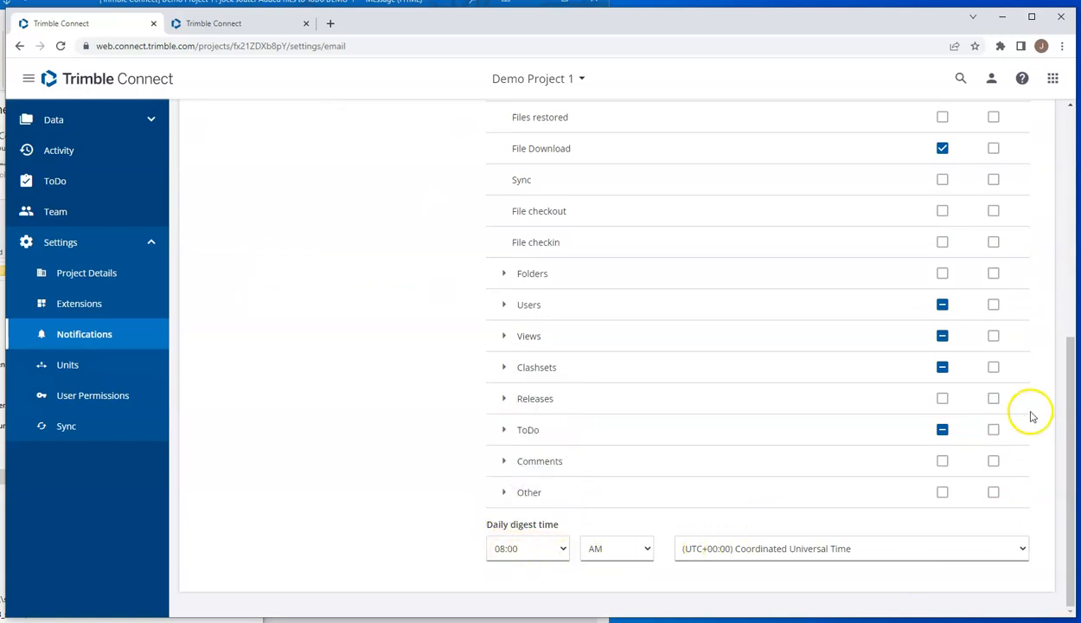
Step: Review the Trimble Connect emails in Outlook about the updated file and the files added to ToDo DEMO-1, closing both
scroll(1027, 402, up, 5)
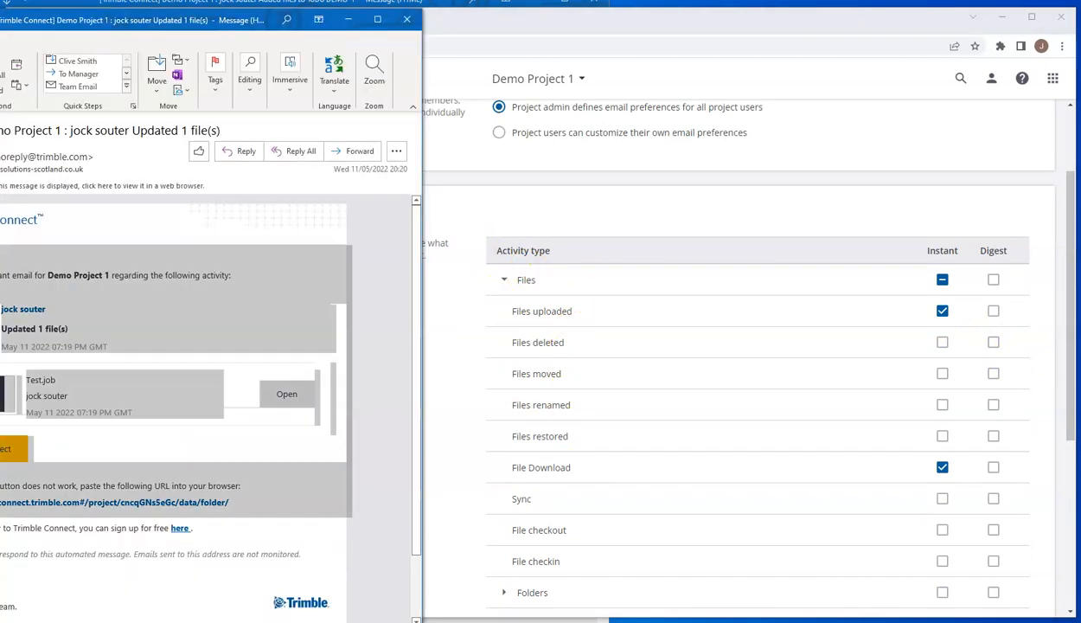
drag(151, 19, 496, 31)
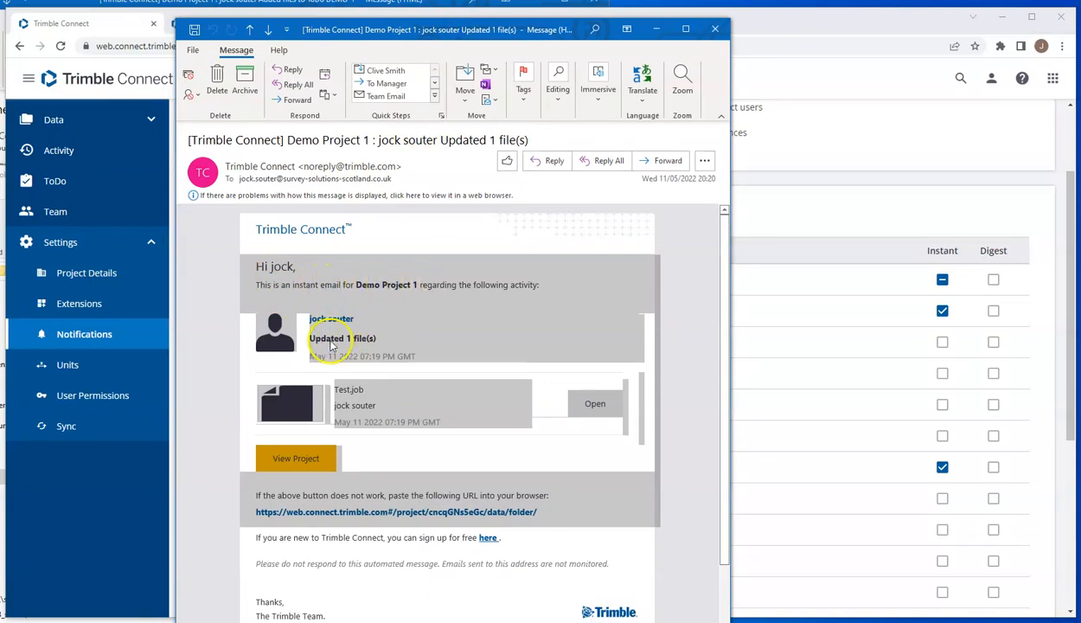
click(714, 29)
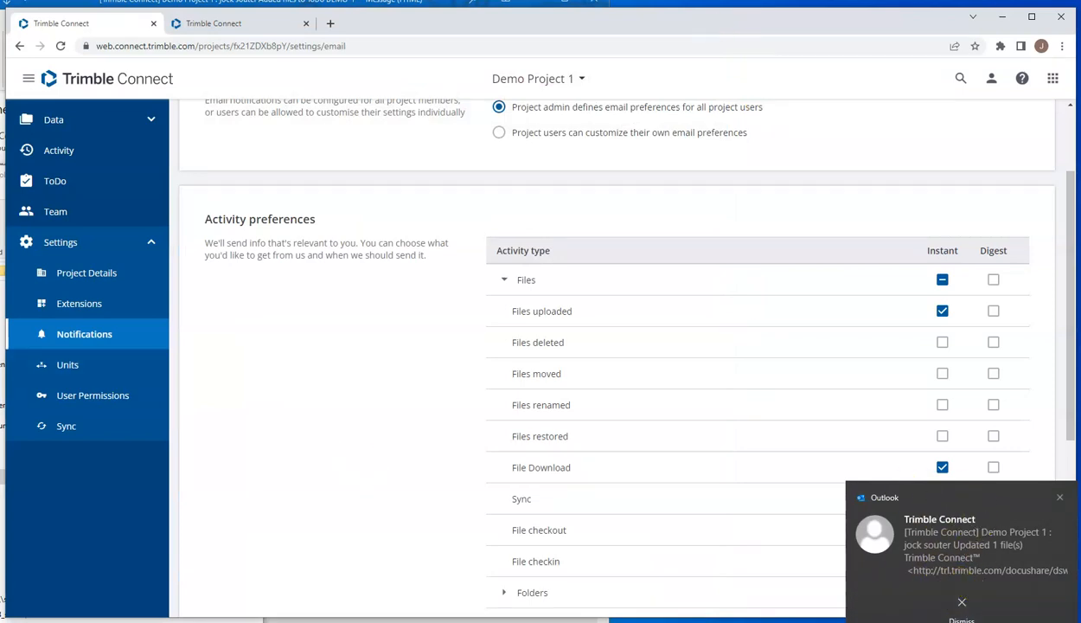
key(alt+Tab)
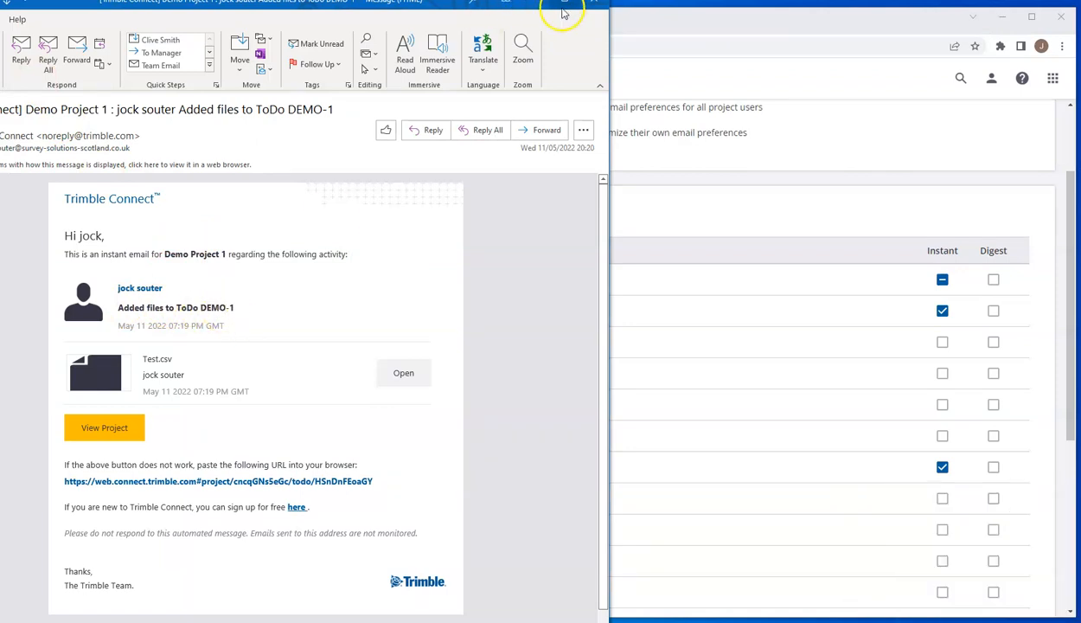
click(594, 7)
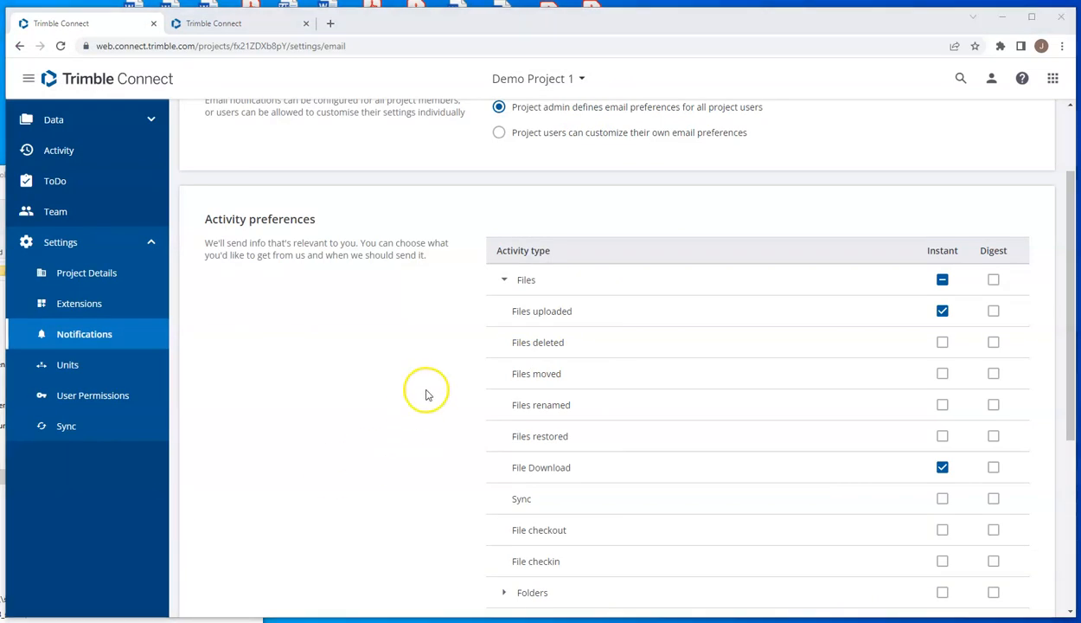
Step: Revisit the project members in Trimble Connect and return to Demo Project 1's file Explorer
click(55, 212)
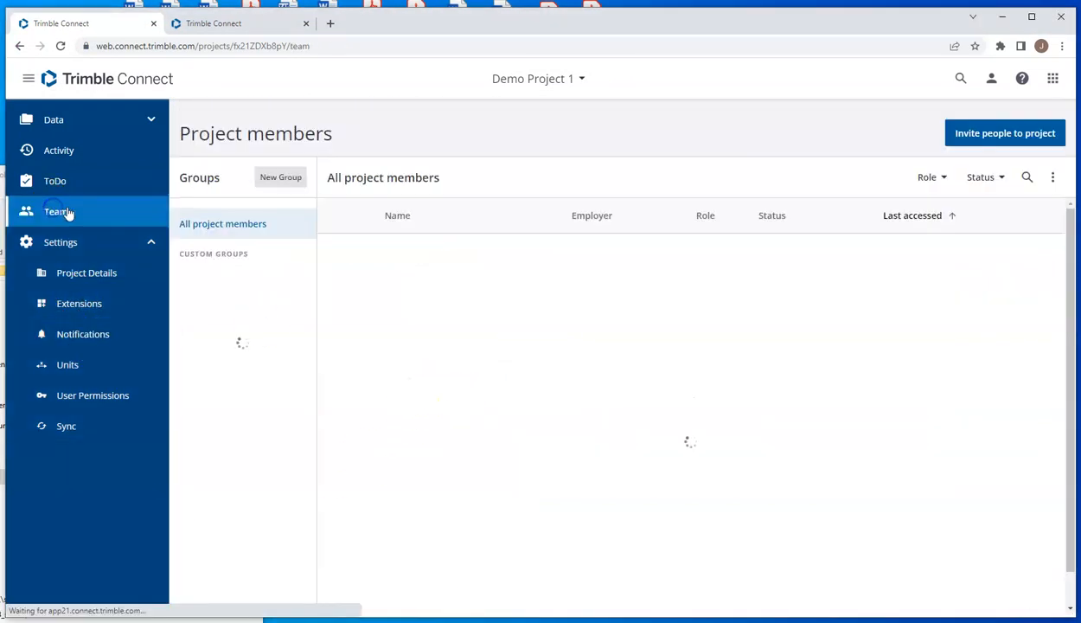
click(77, 121)
click(73, 150)
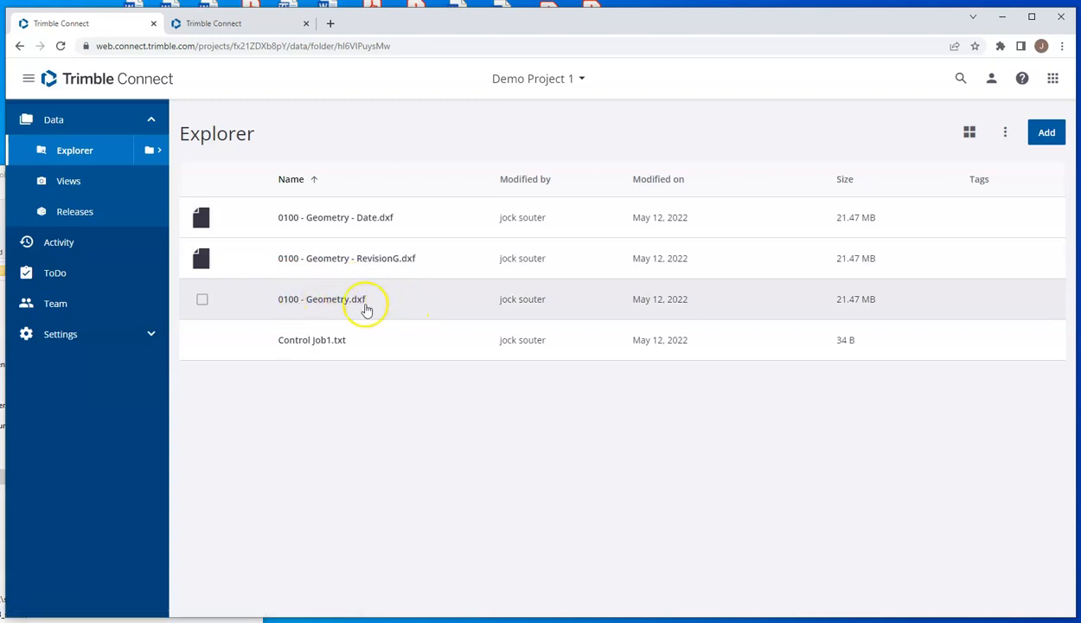
Step: Examine the details, comments and version history of 0100 - Geometry.dxf and return to its details
click(203, 300)
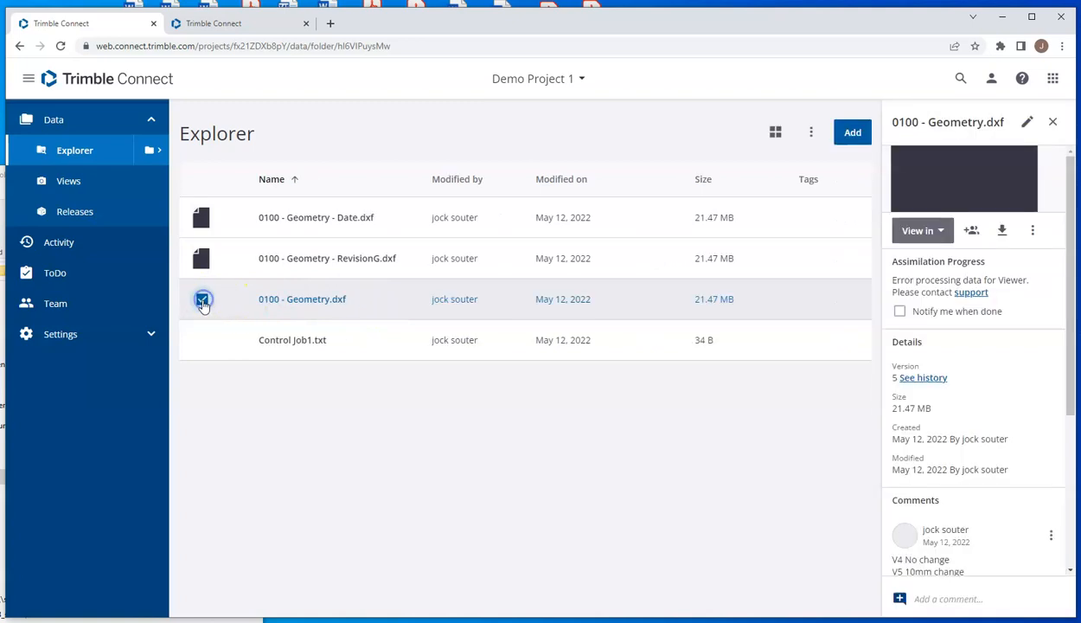
scroll(987, 484, down, 1)
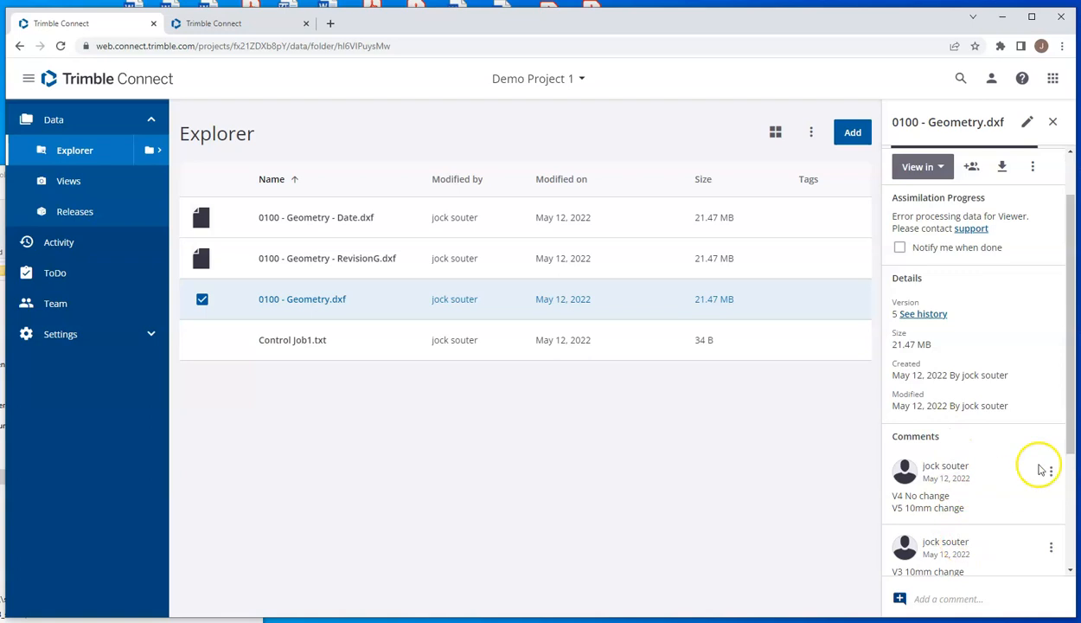
mouse_move(1070, 442)
mouse_down()
mouse_move(1067, 488)
mouse_move(1073, 424)
mouse_up()
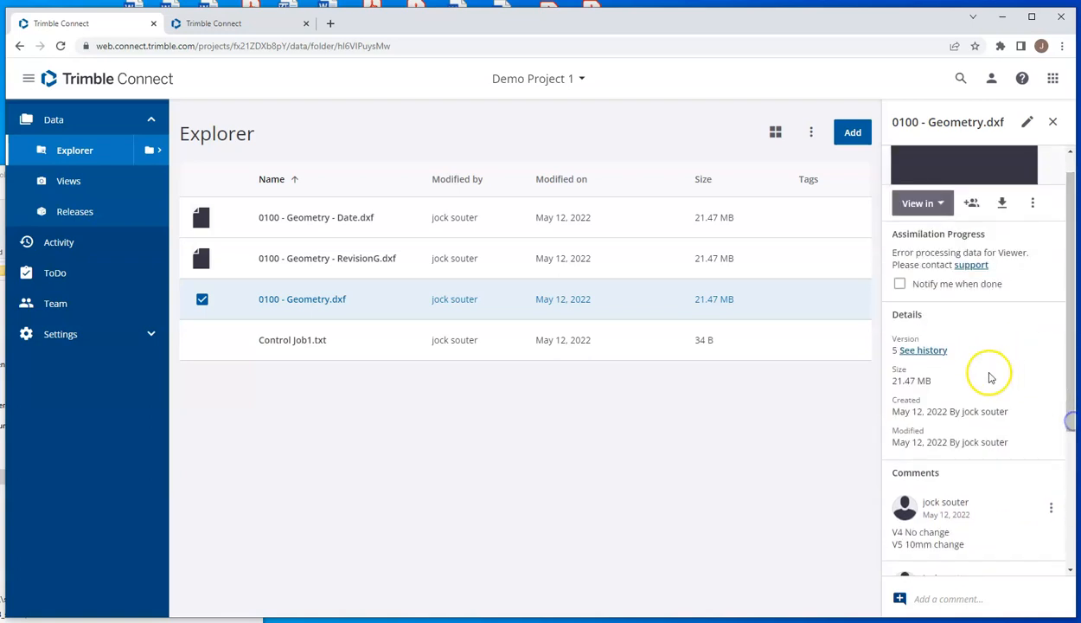
click(923, 350)
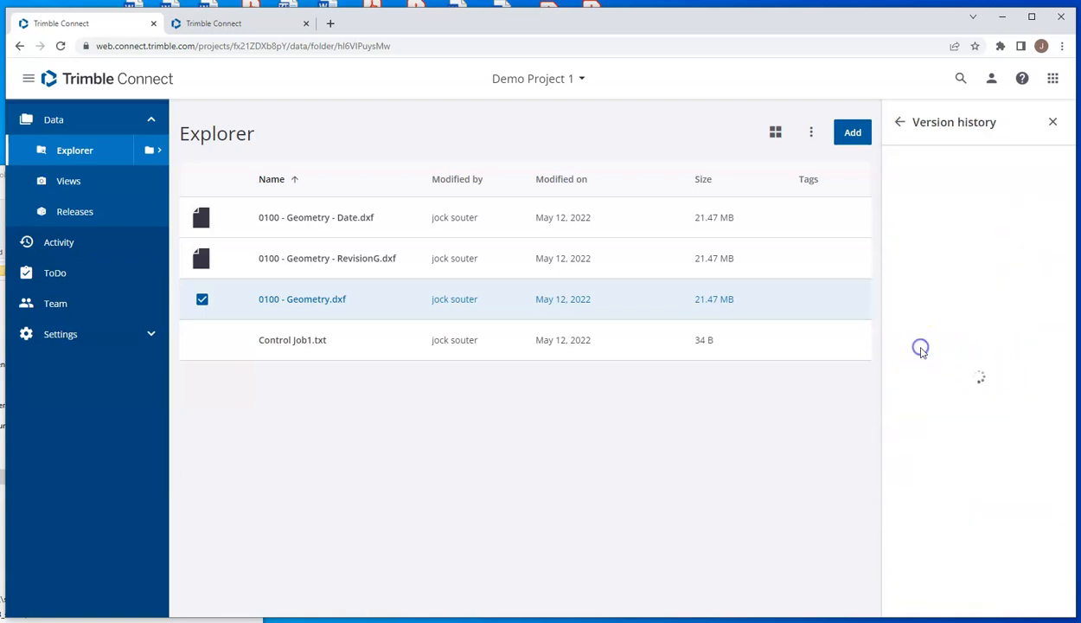
click(901, 124)
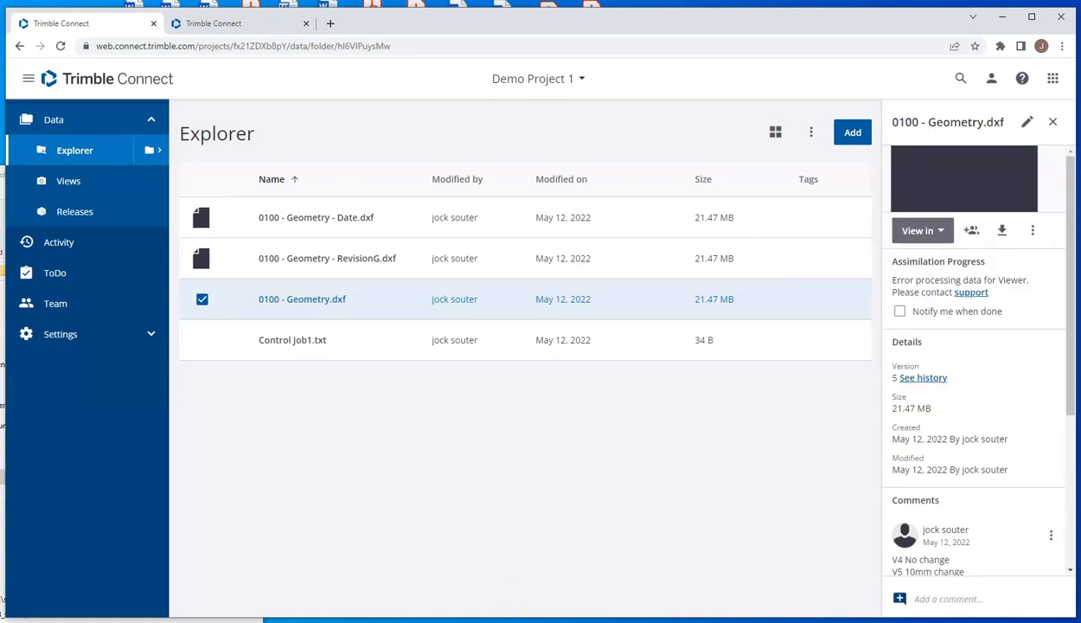
Step: Switch to Trimble Access and check the linked map files in the Test job's Layer manager
key(alt+Tab)
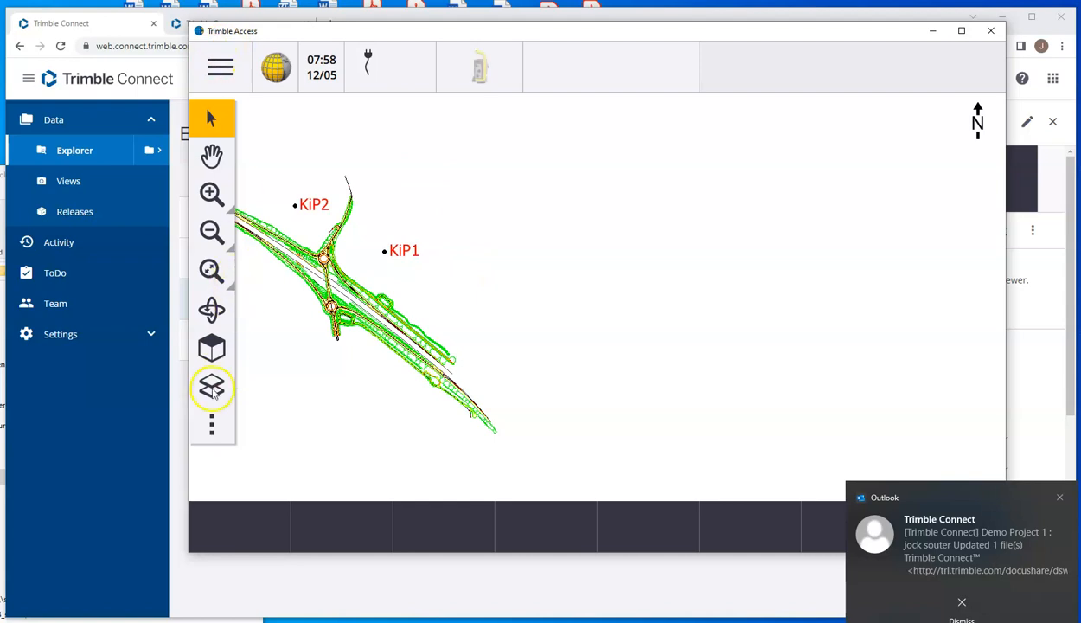
click(212, 387)
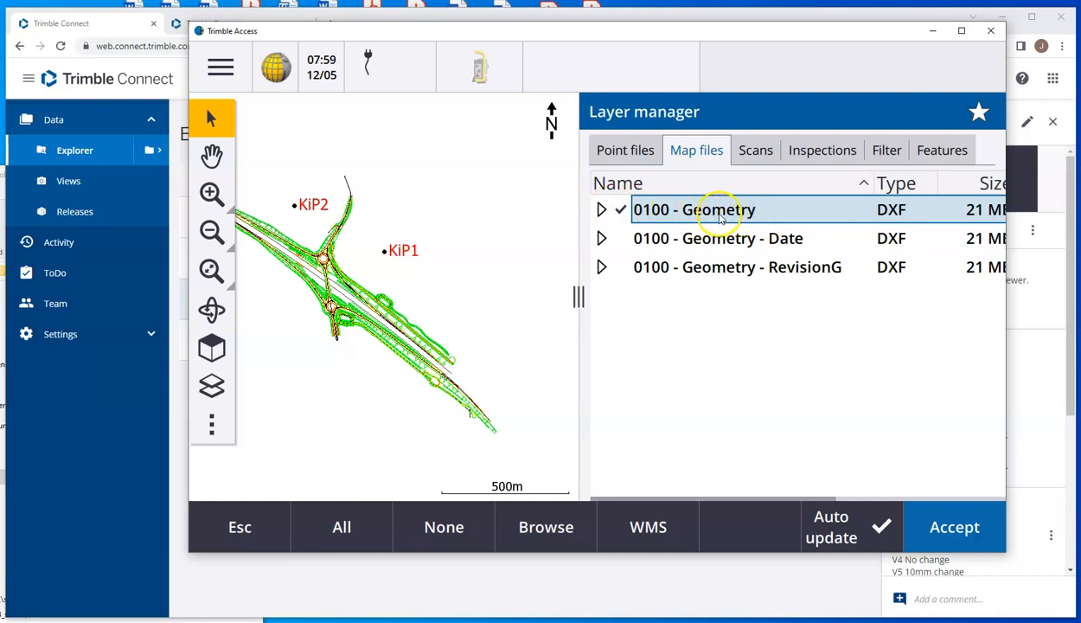
Step: Switch to ProjectInformation.xml in TextPad and position its window to examine the revision and hash entries for 0100 - Geometry.dxf
click(108, 621)
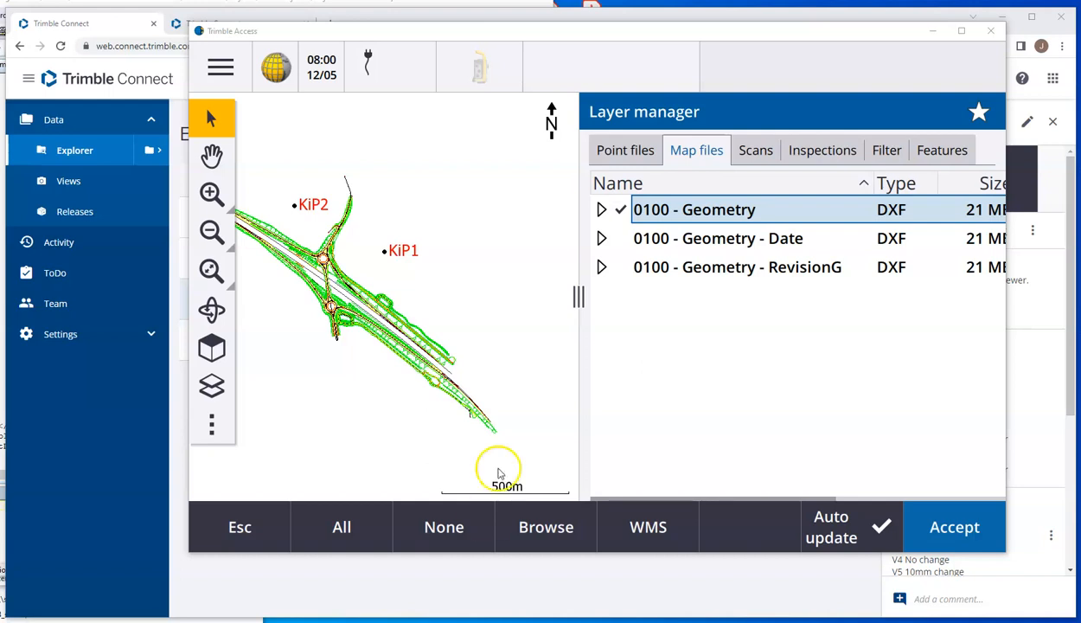
click(651, 572)
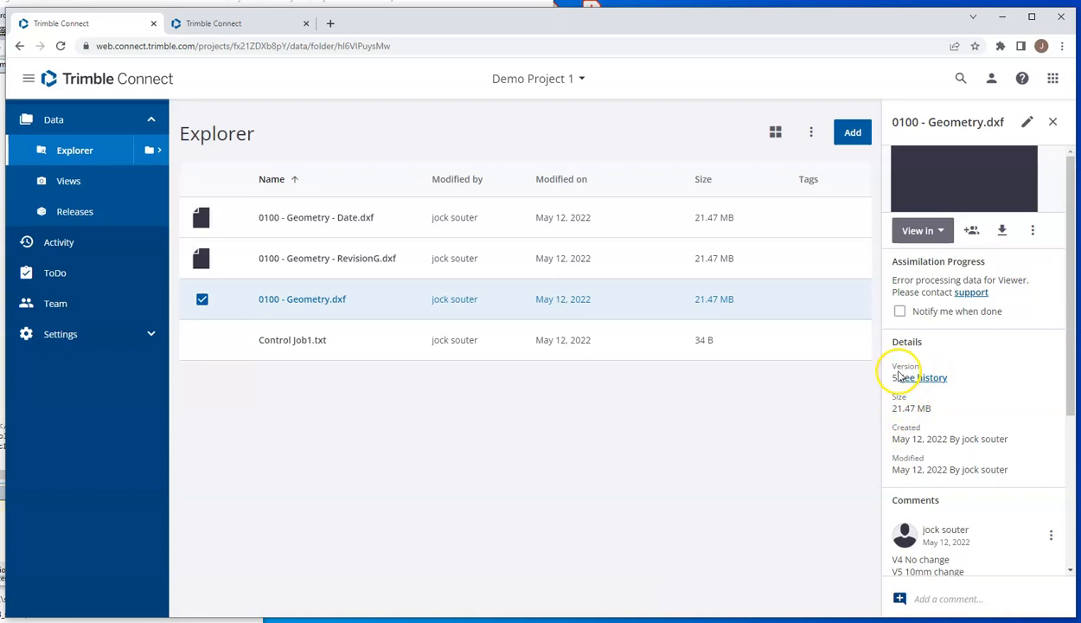
click(3, 346)
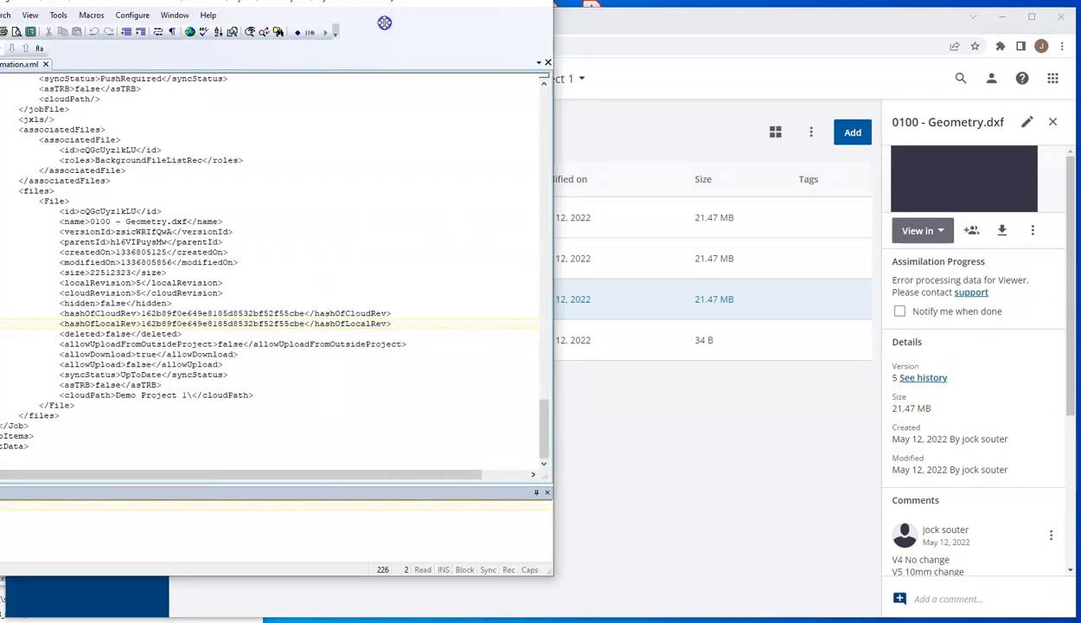
drag(398, 7, 492, 12)
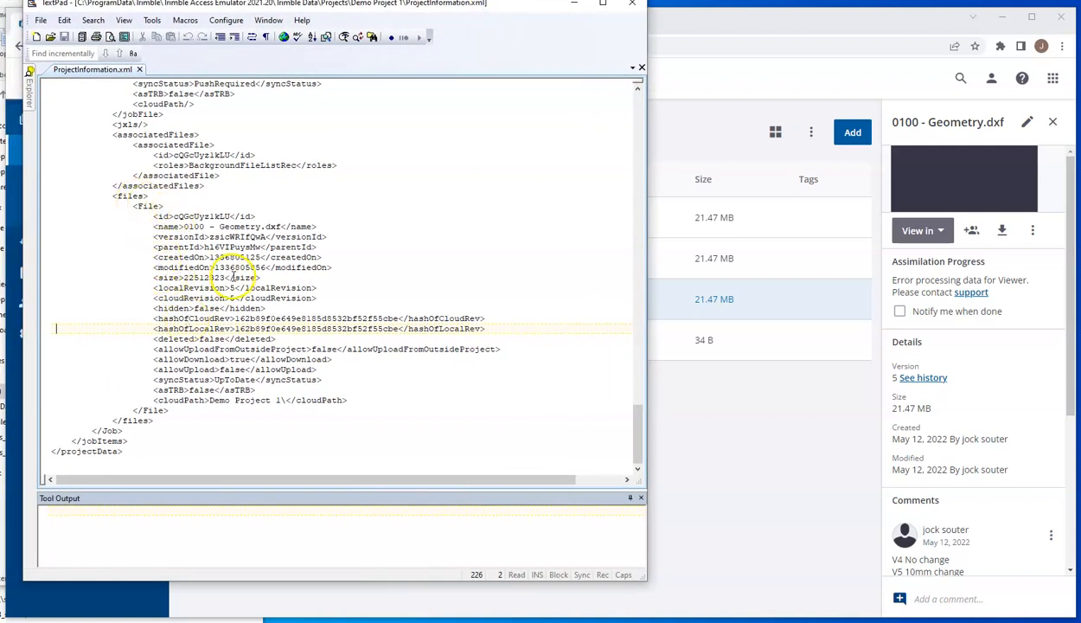
Step: Examine the local revision and name entries for 0100 - Geometry.dxf in ProjectInformation.xml, and close the TextPad window
double_click(234, 287)
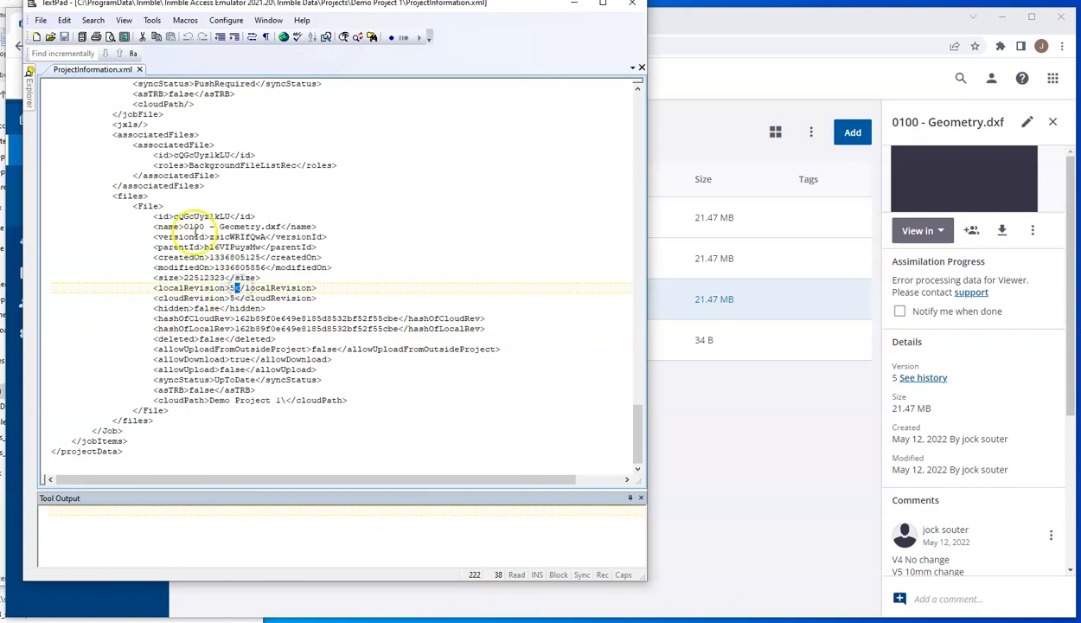
drag(184, 227, 282, 226)
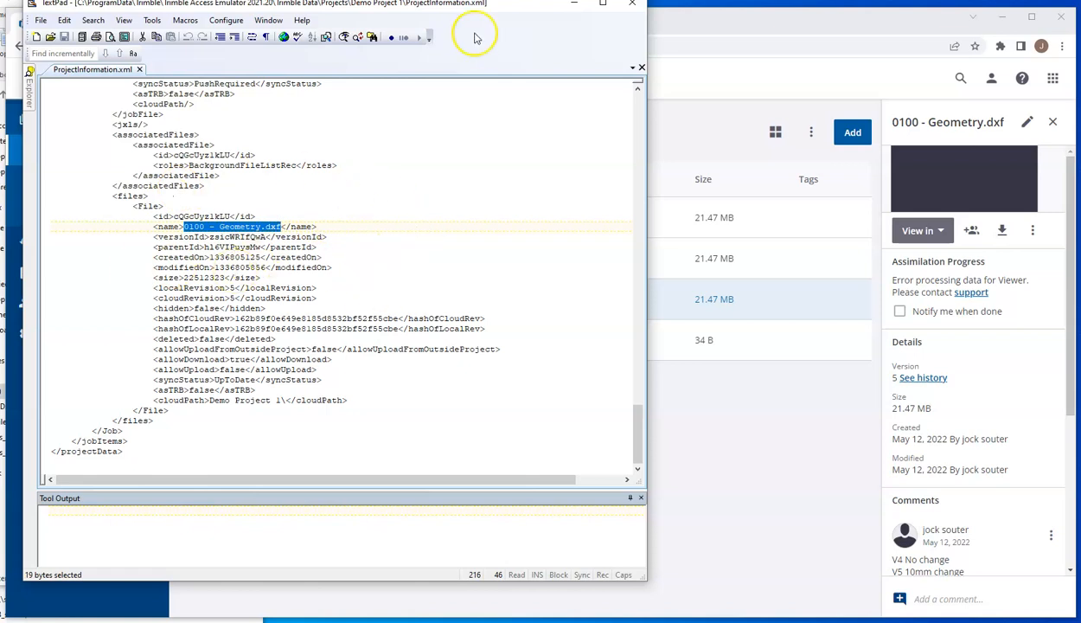
drag(481, 7, 481, 6)
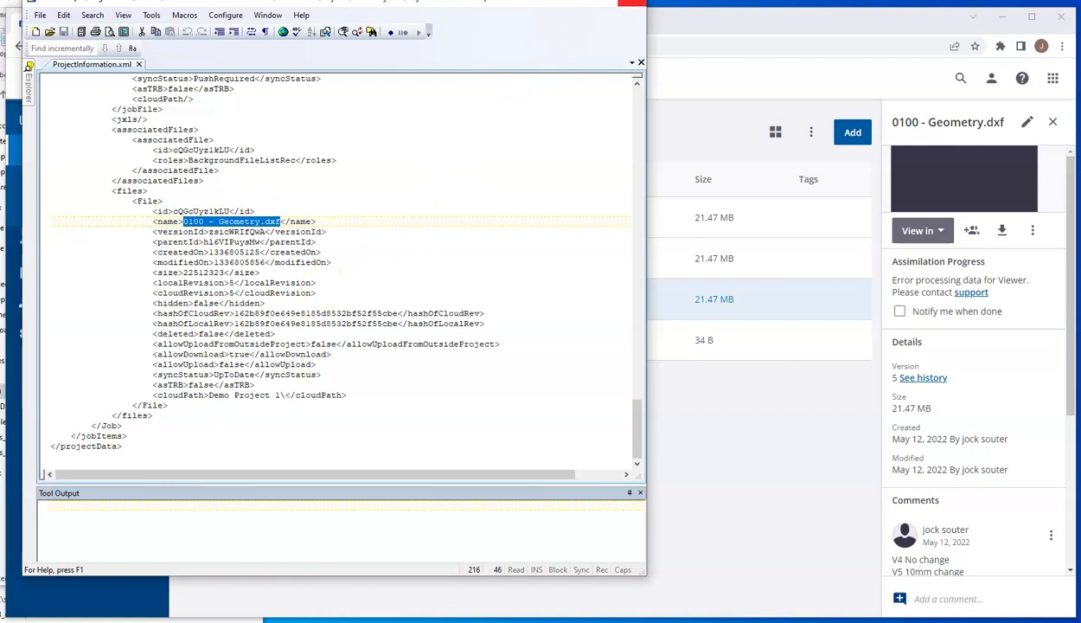
click(631, 3)
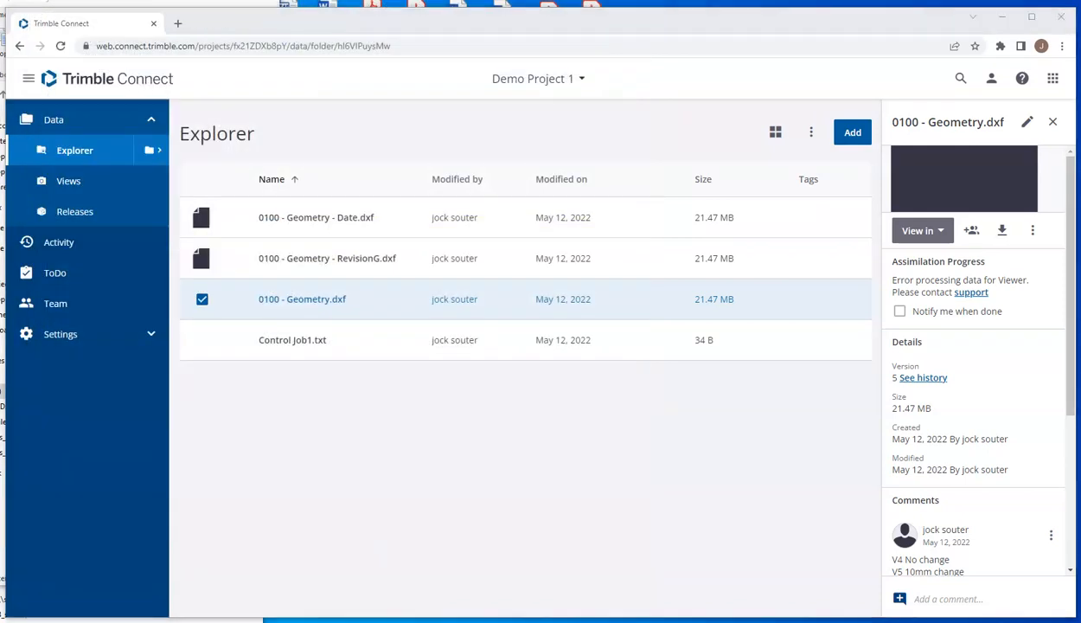
Step: Switch to Trimble Access, leave the Layer manager, centre the linked drawing on the map and open Demo Project 1's job list
click(285, 619)
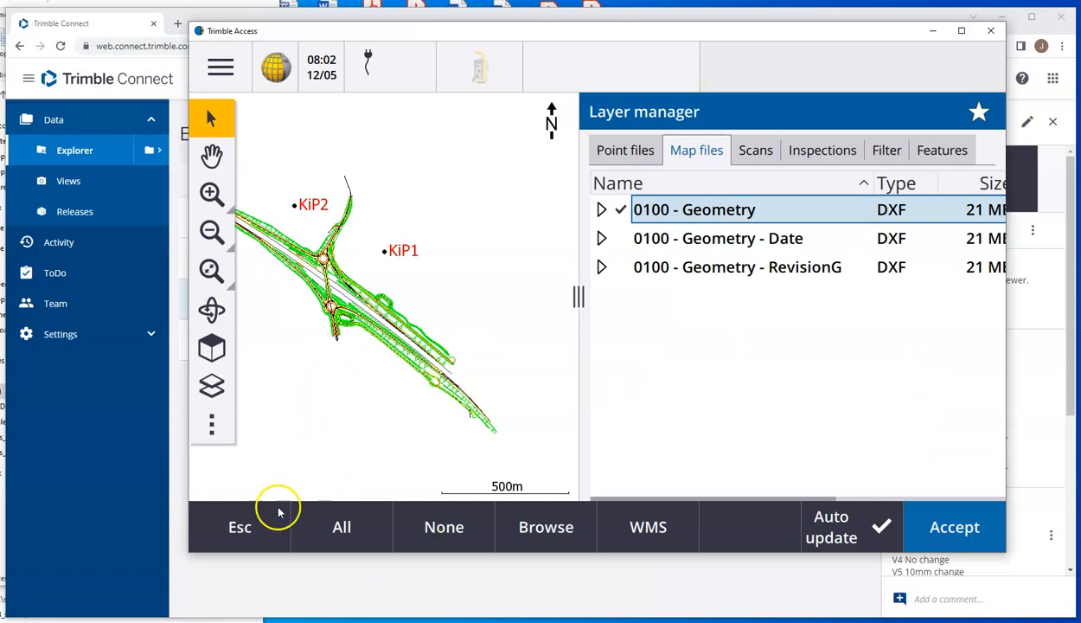
click(255, 526)
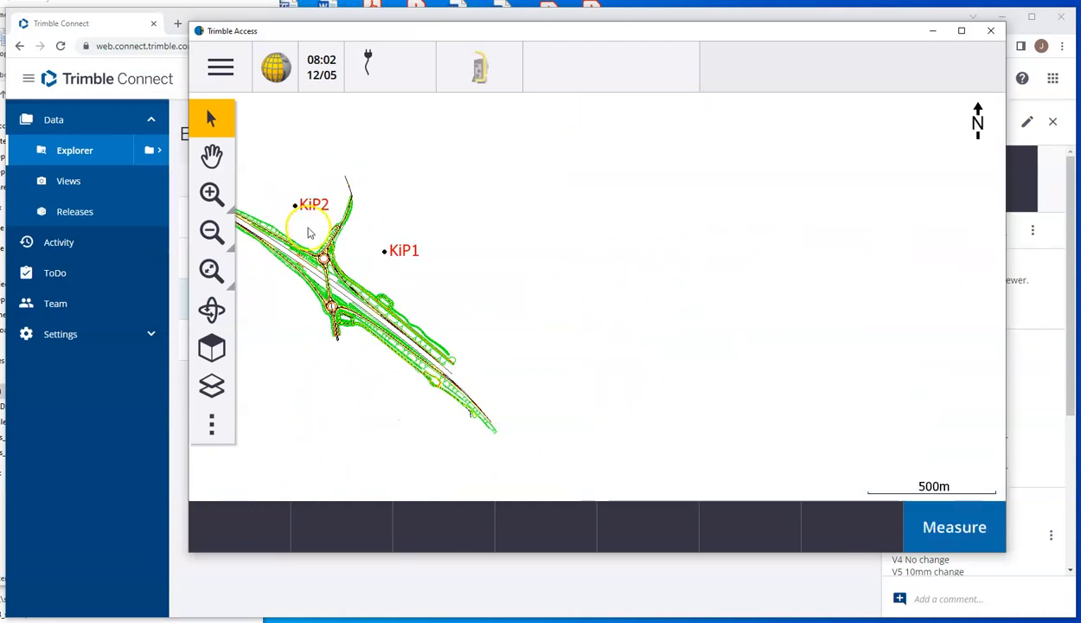
click(212, 157)
drag(379, 277, 577, 286)
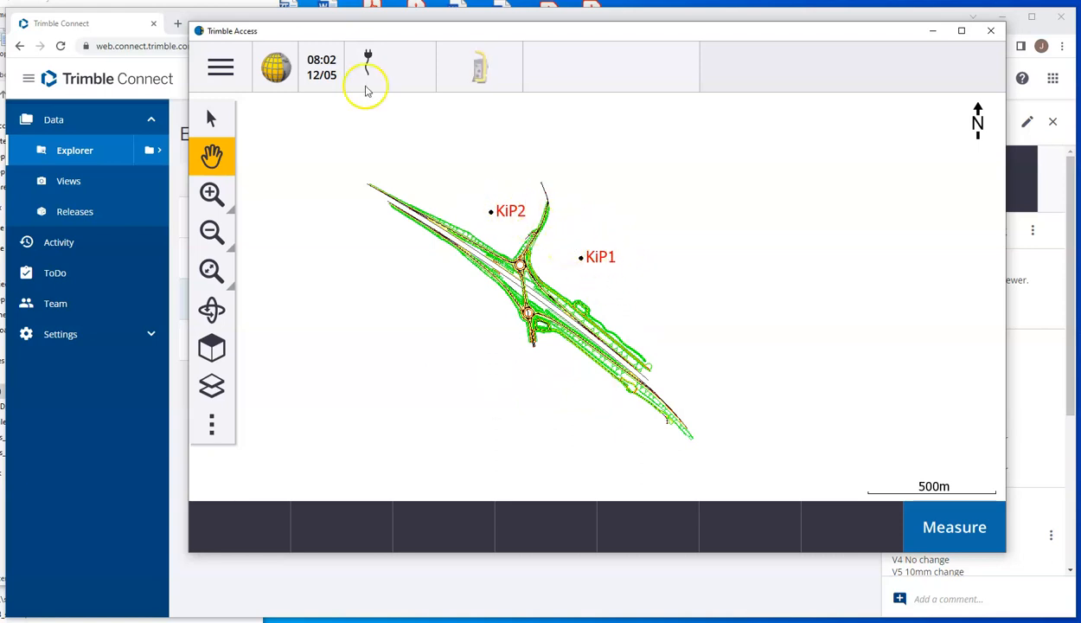
click(221, 66)
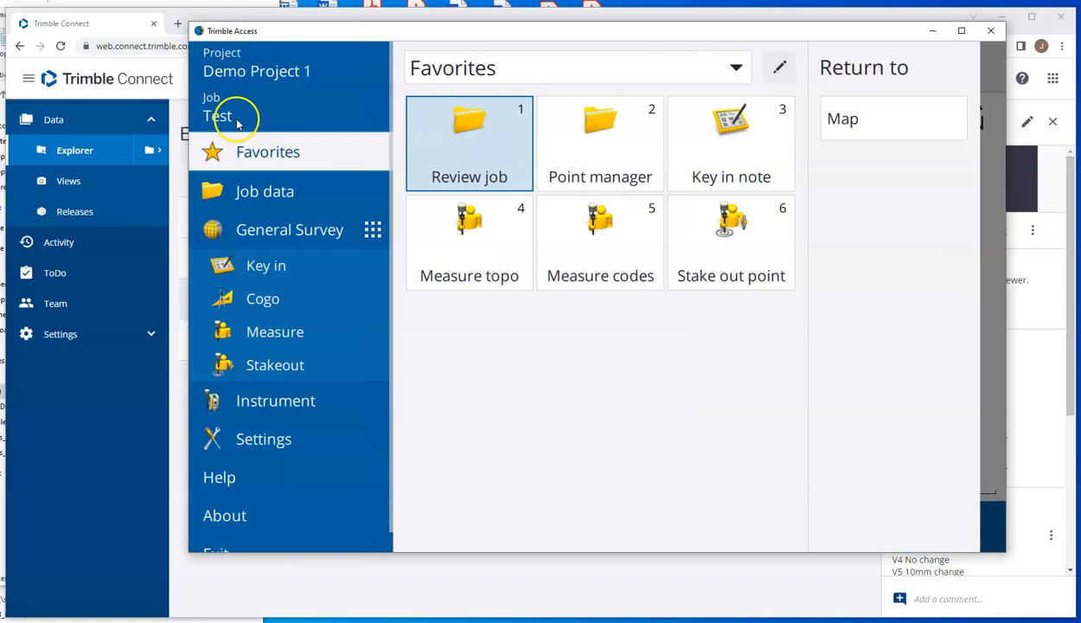
click(223, 116)
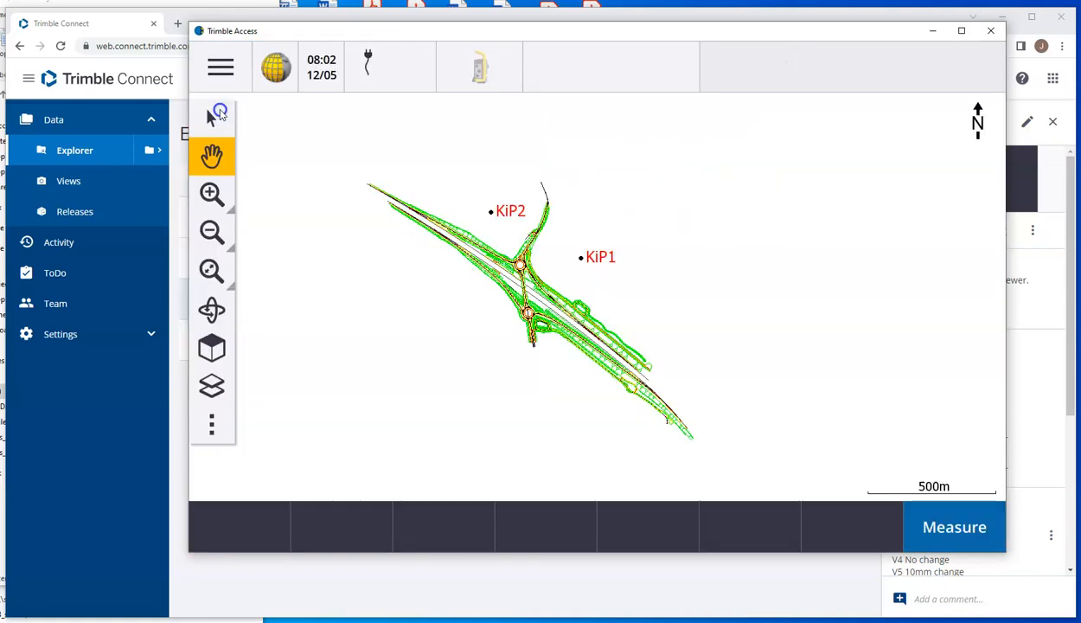
Step: Check the upload option among the Test job's actions and dismiss the list of actions
click(974, 74)
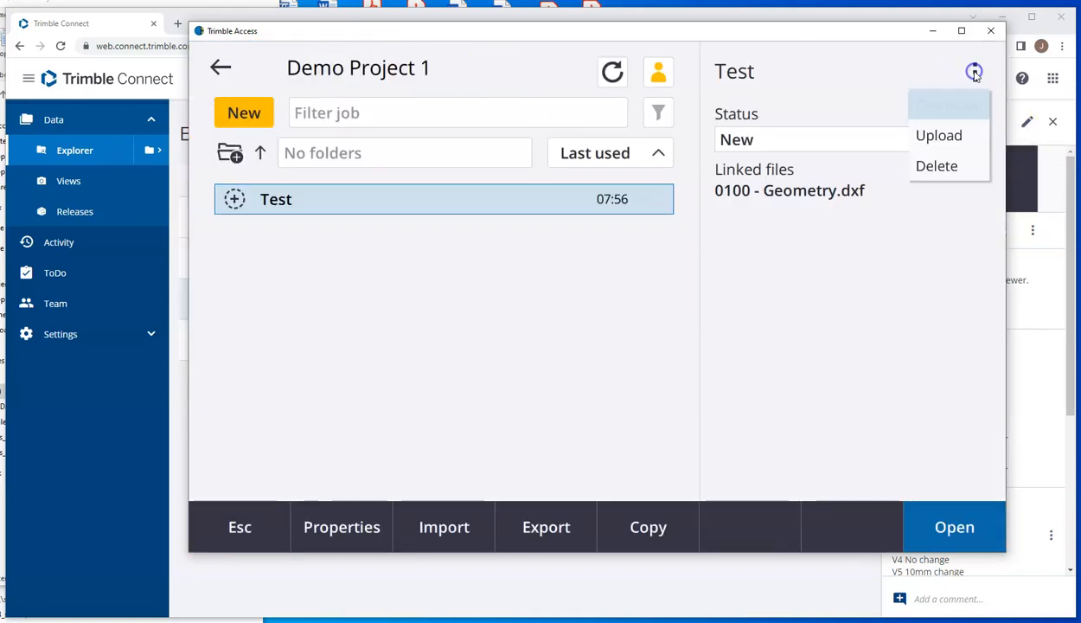
click(941, 137)
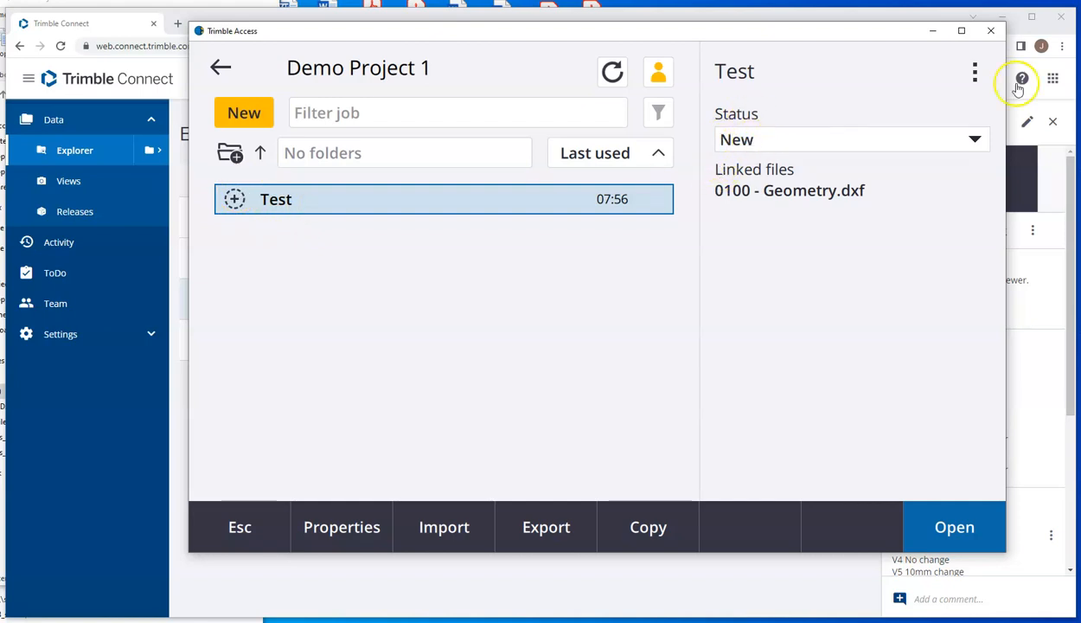
click(974, 73)
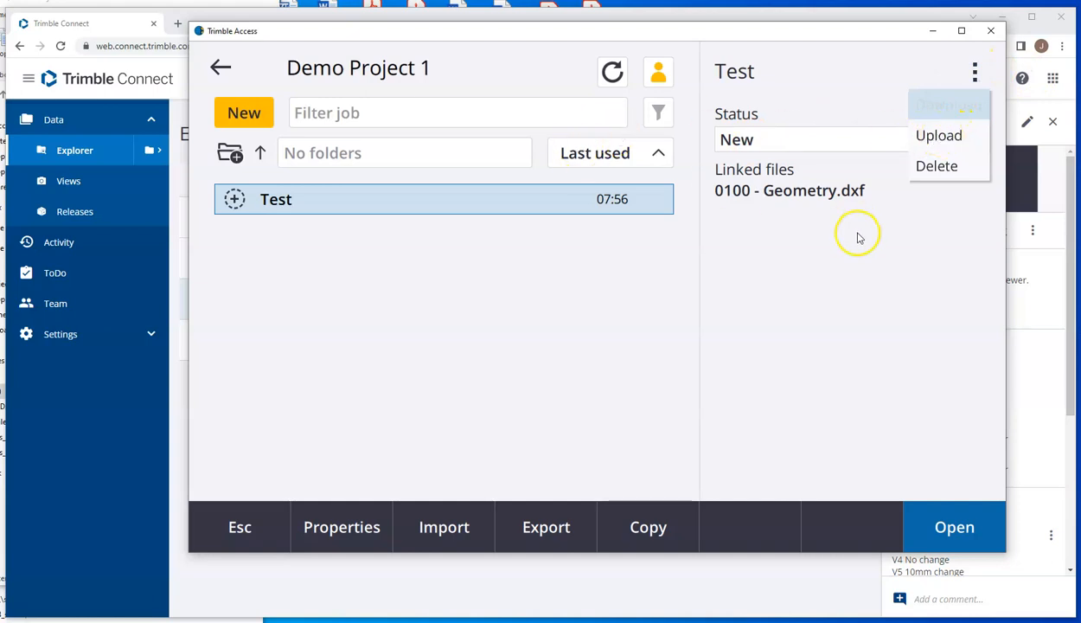
click(865, 264)
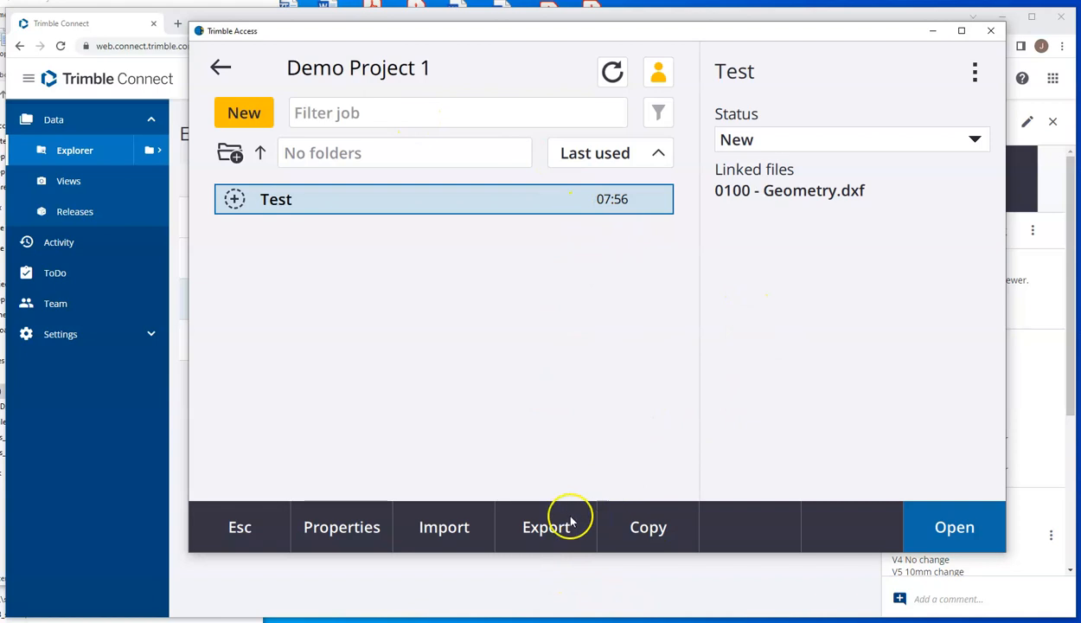
Step: Export all points of the Test job as Comma Delimited to Test.csv, then close the created file in Excel
click(547, 527)
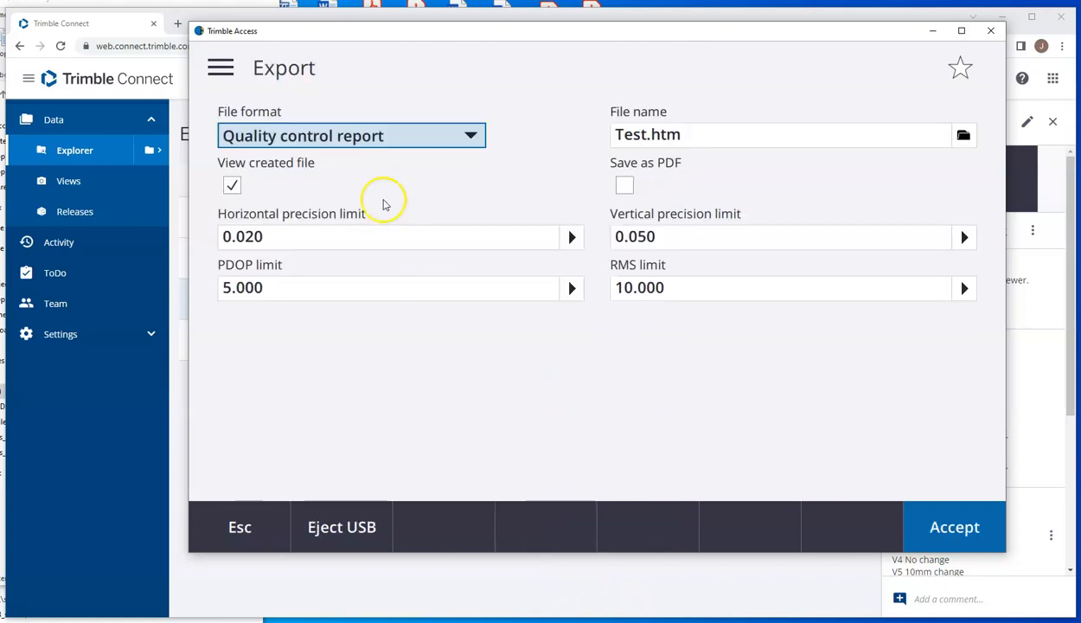
click(474, 136)
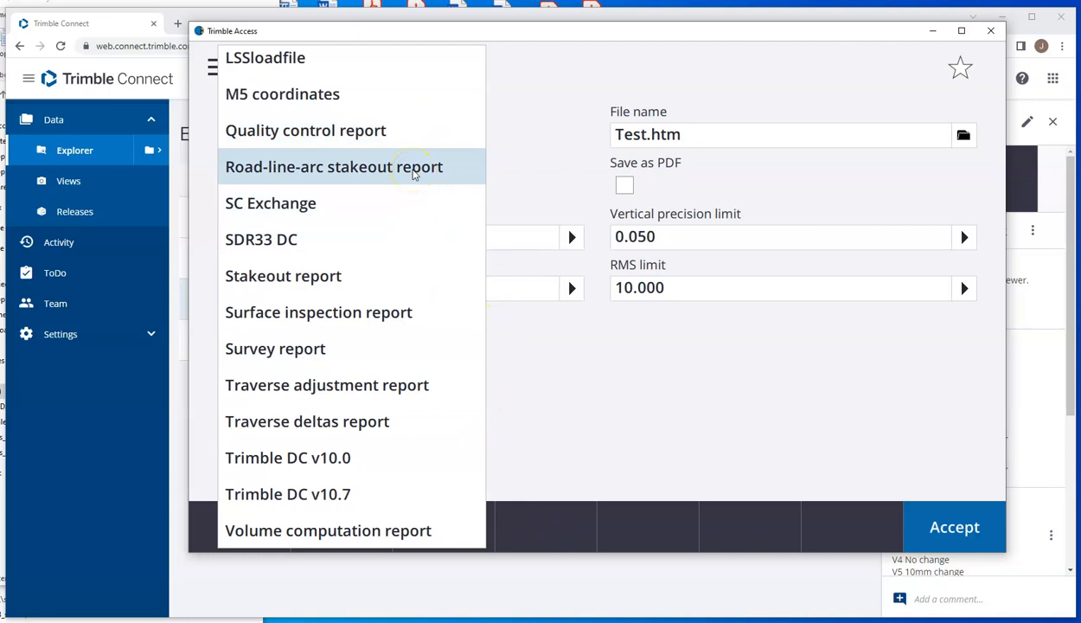
scroll(415, 174, up, 5)
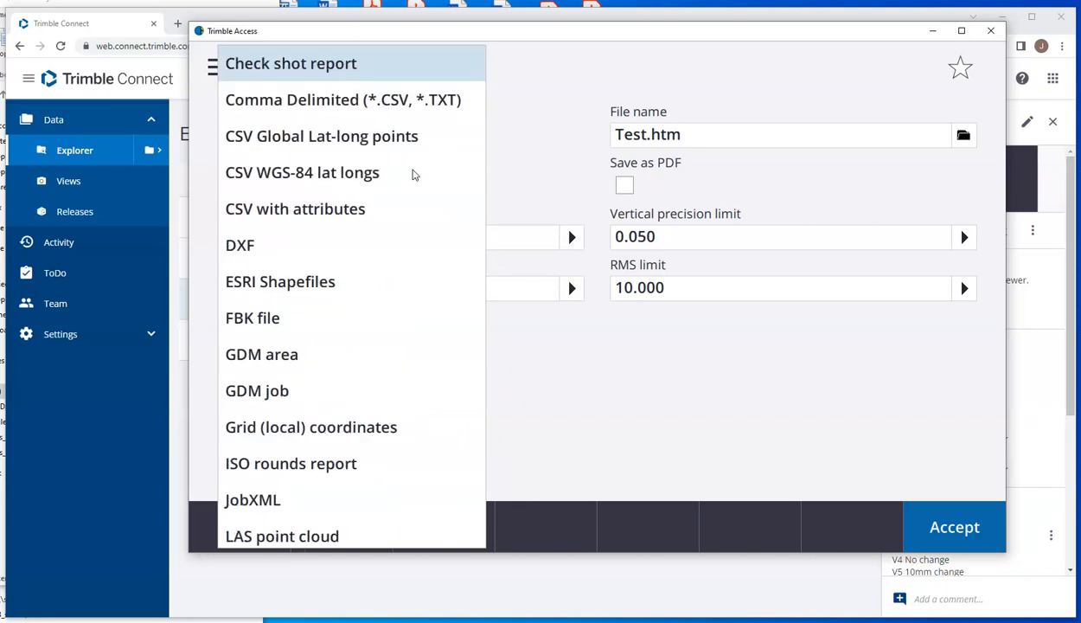
click(390, 102)
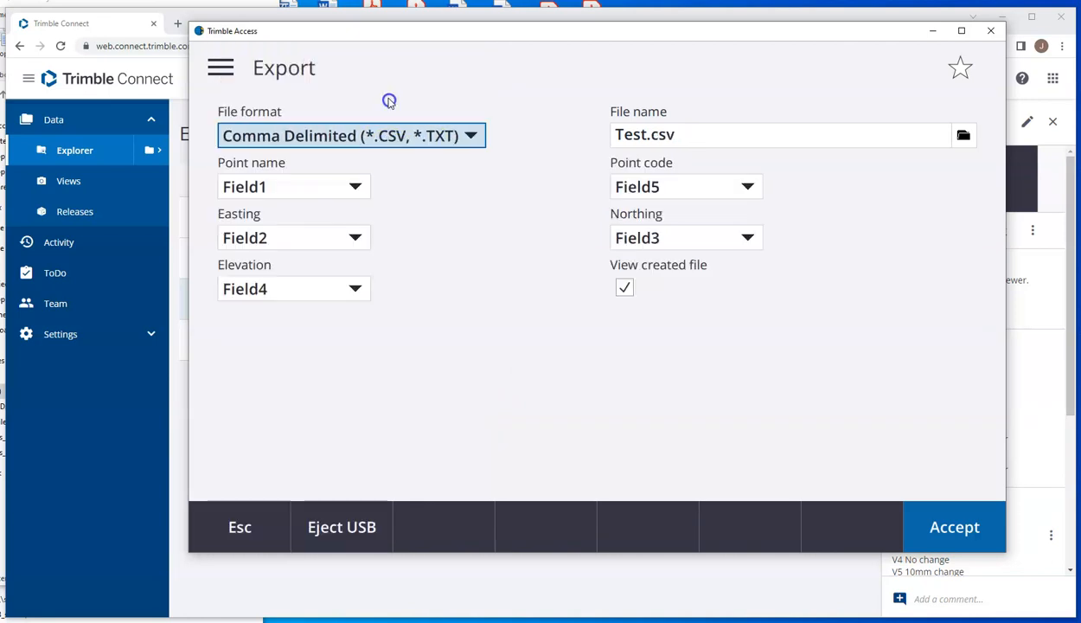
click(949, 532)
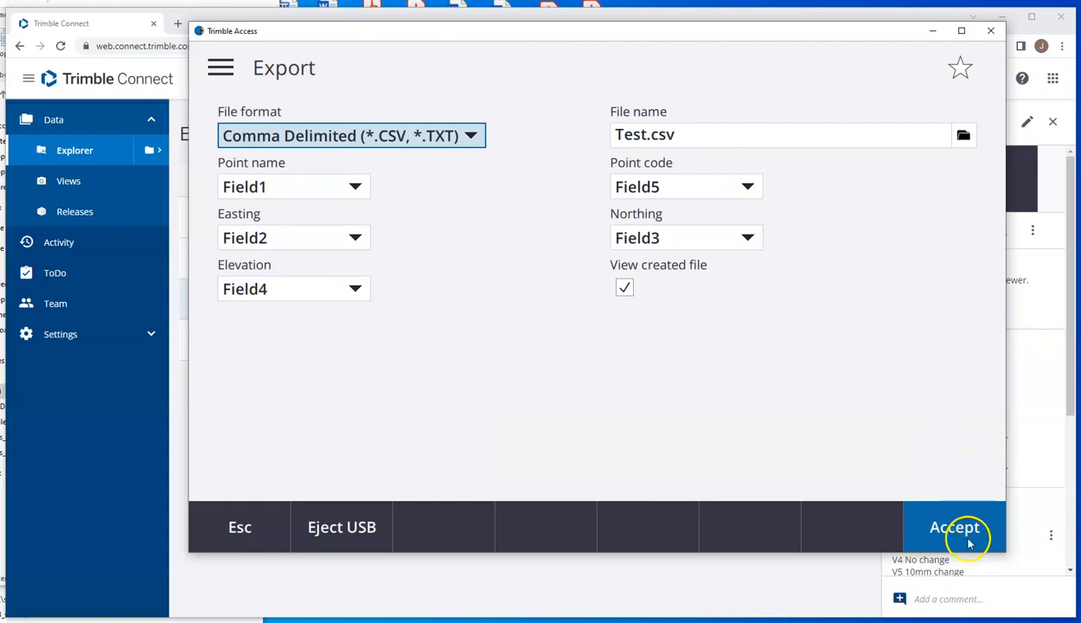
click(260, 298)
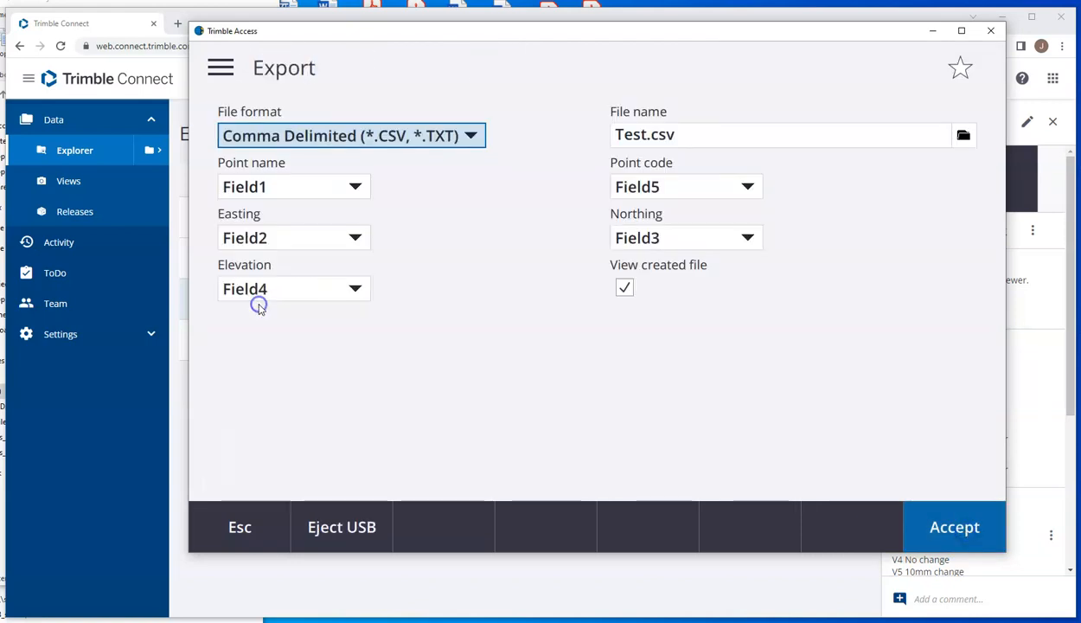
click(915, 531)
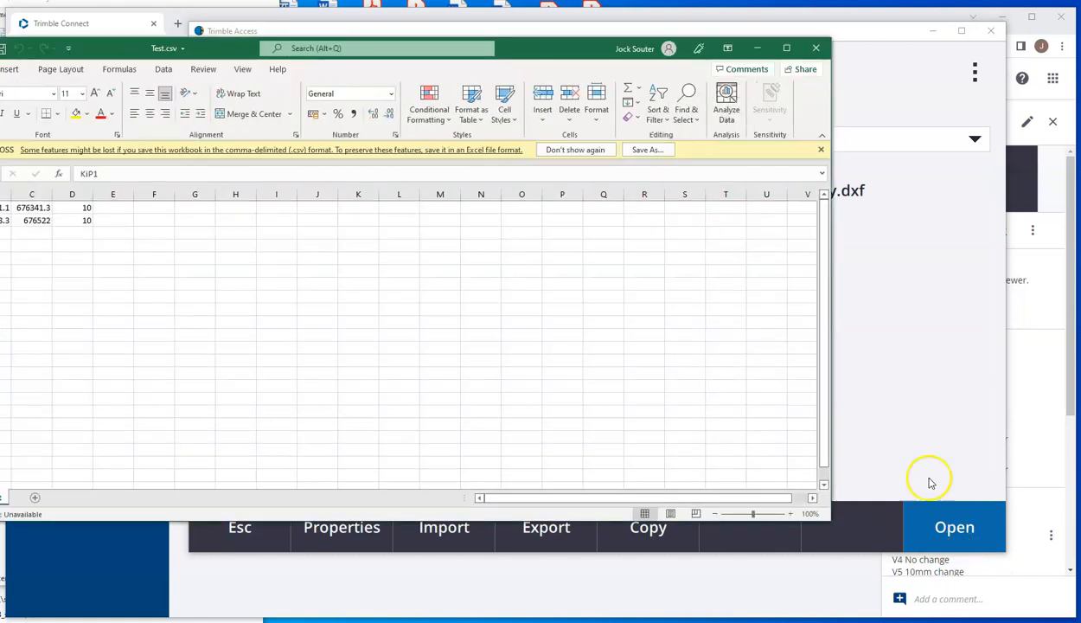
click(819, 48)
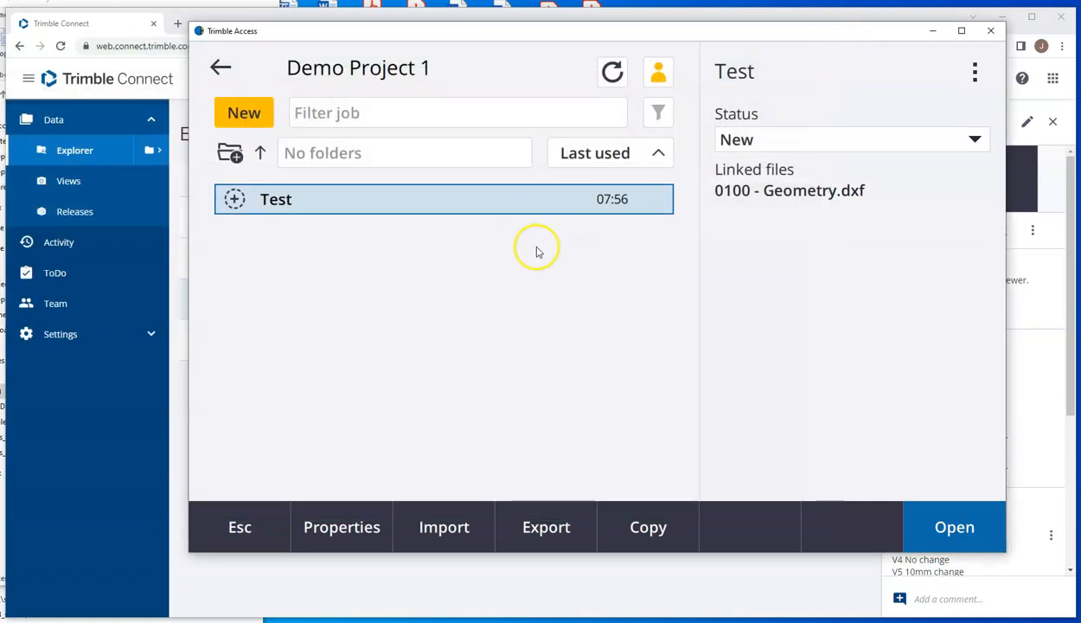
Step: Export all points to Test.csv again, overwriting the existing file, and close the resulting spreadsheet
click(544, 530)
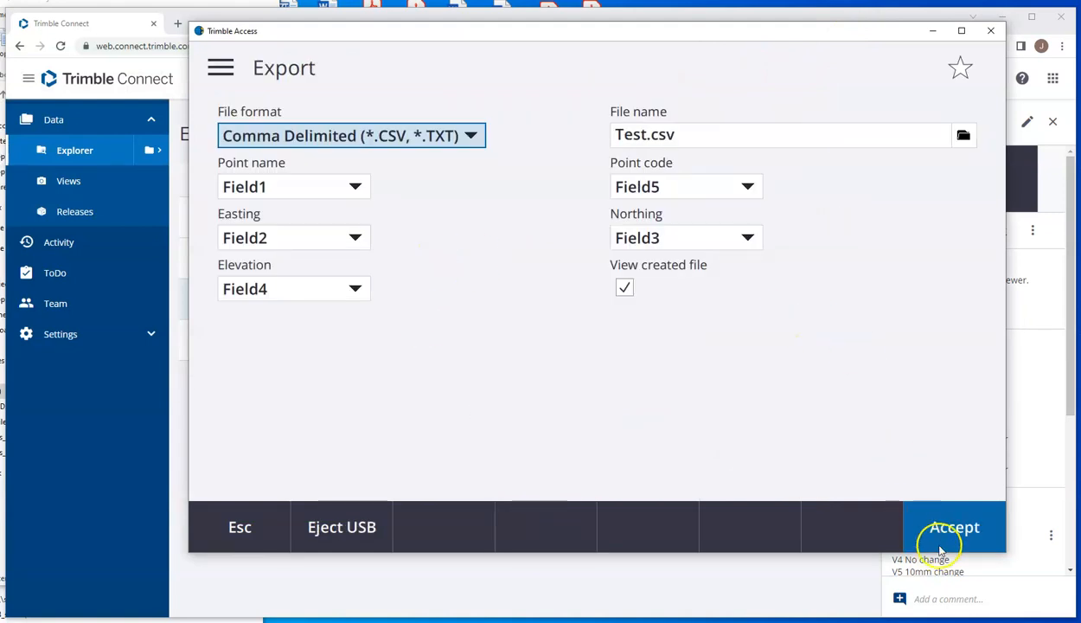
click(941, 549)
click(437, 344)
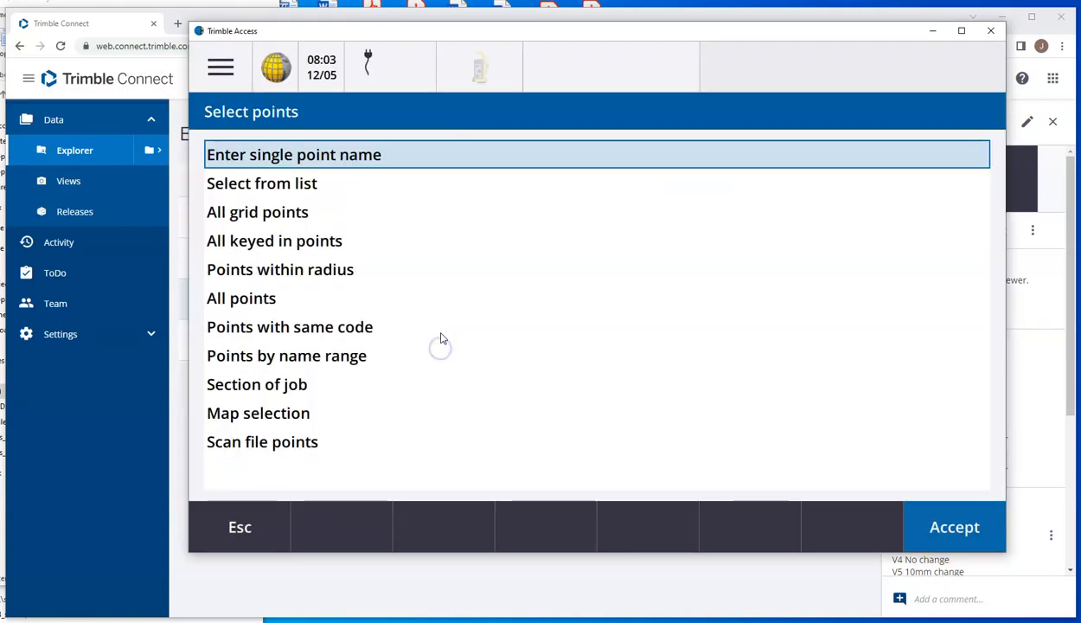
click(246, 302)
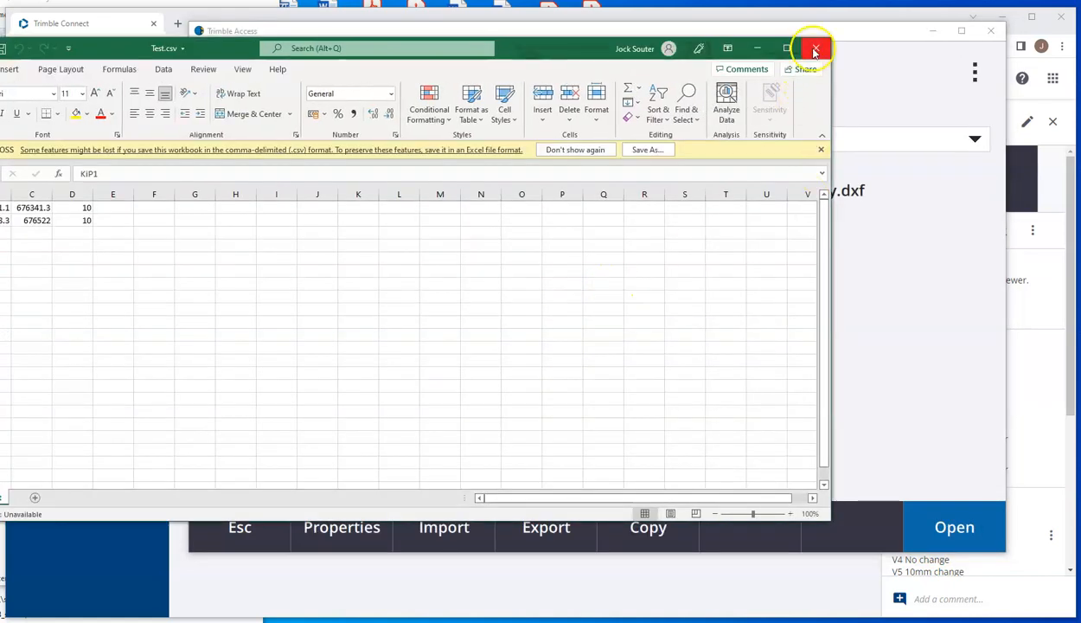
click(814, 50)
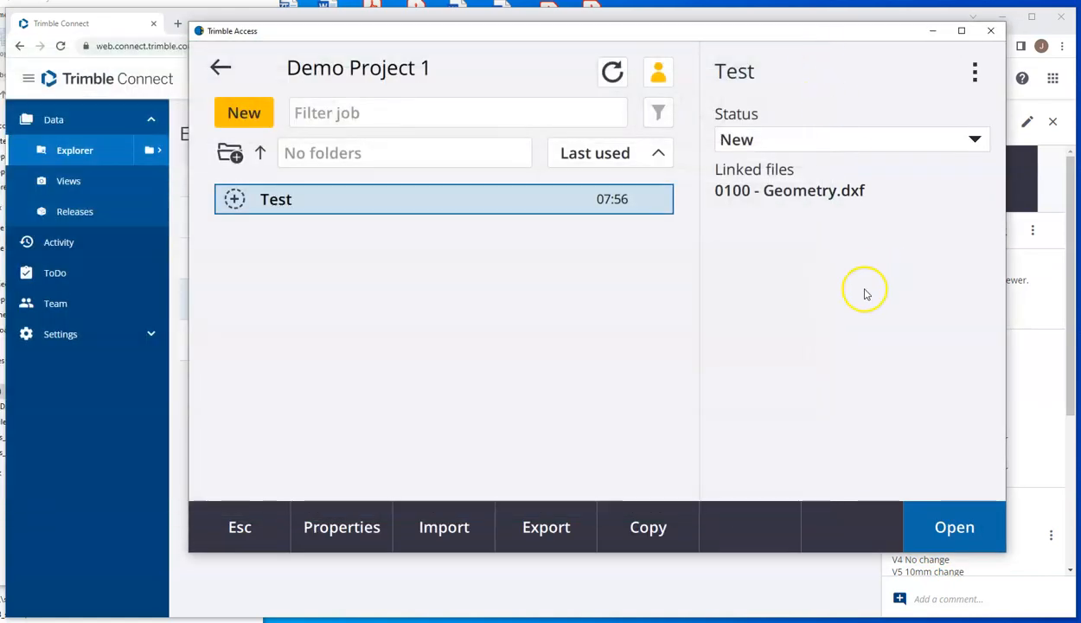
Step: Export all points to Test.csv with View created file turned off, overwriting the existing file
click(536, 545)
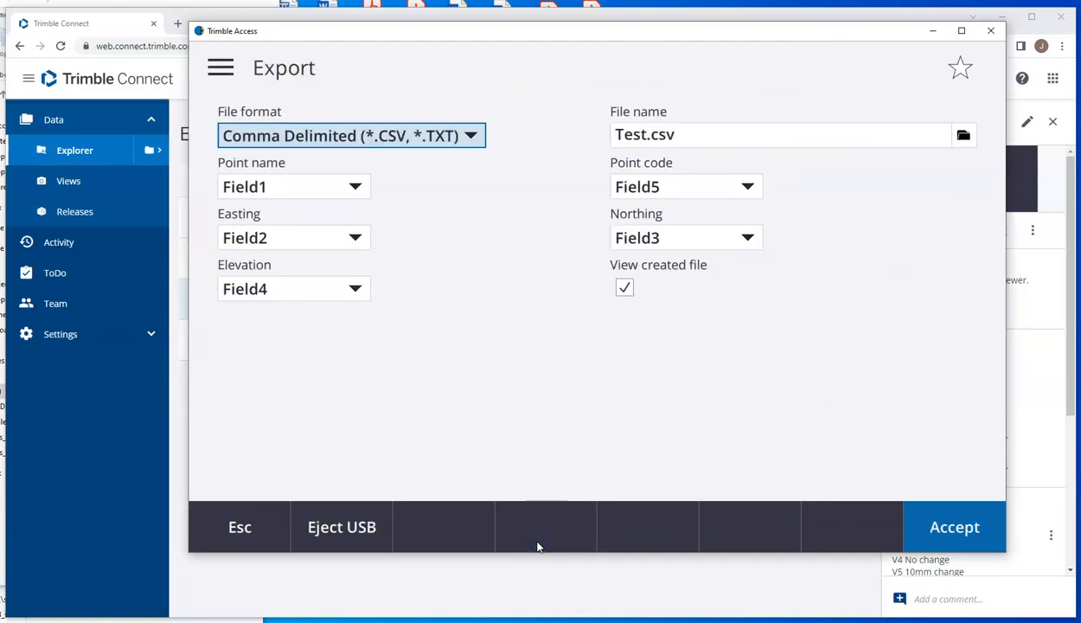
click(625, 289)
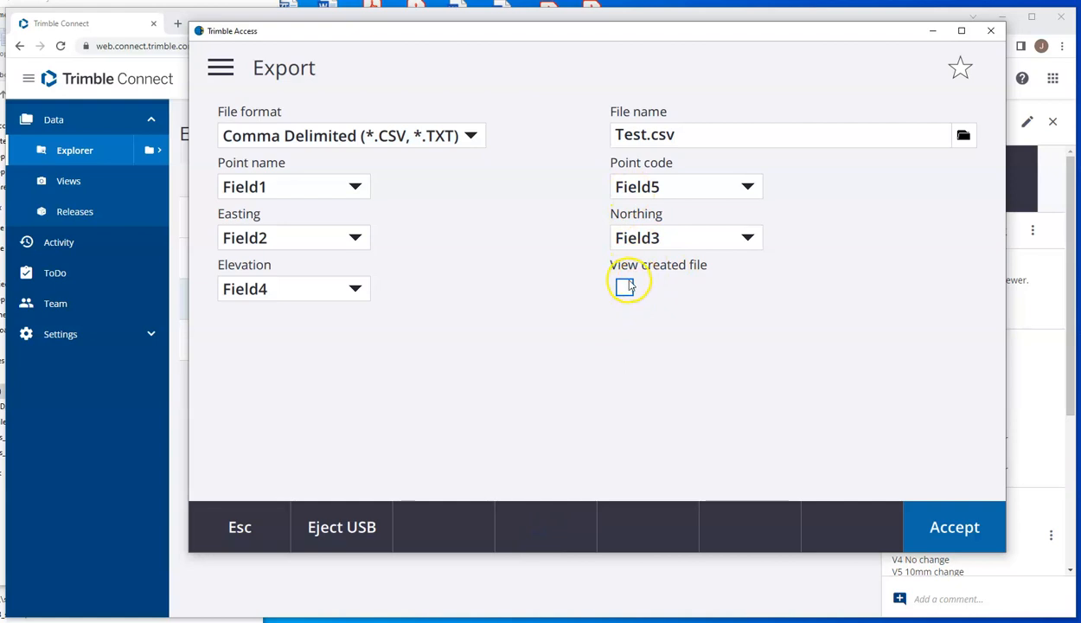
click(962, 525)
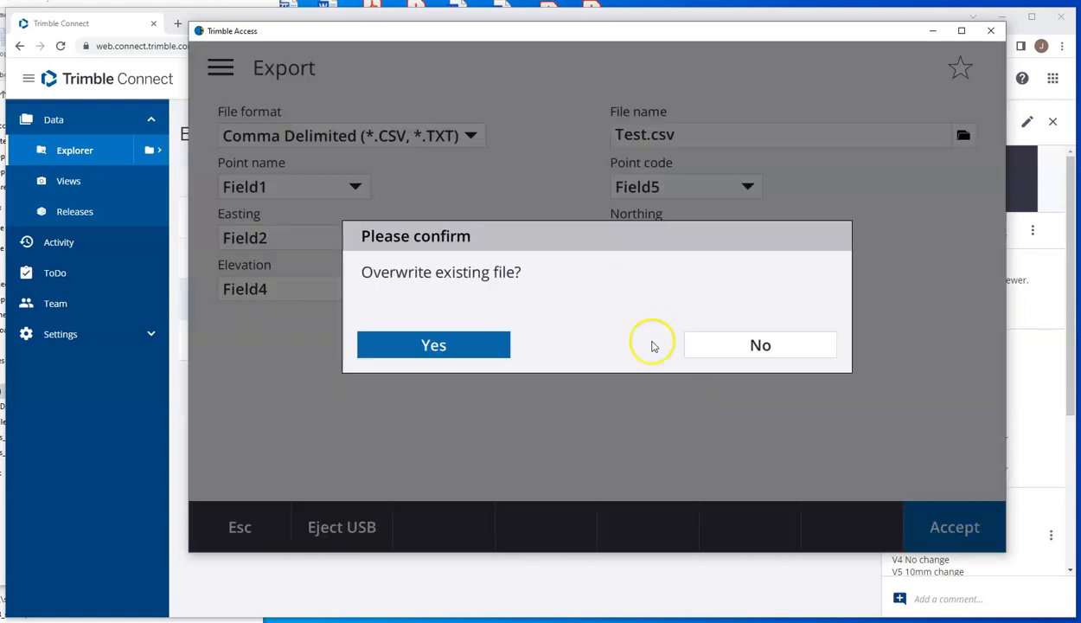
click(434, 345)
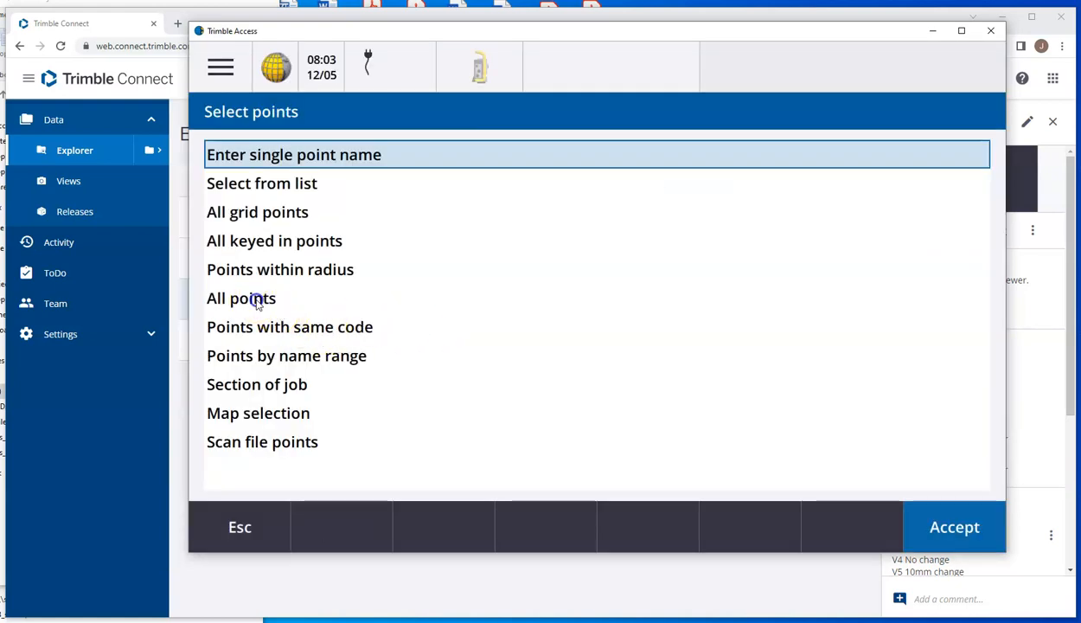
click(259, 299)
click(437, 340)
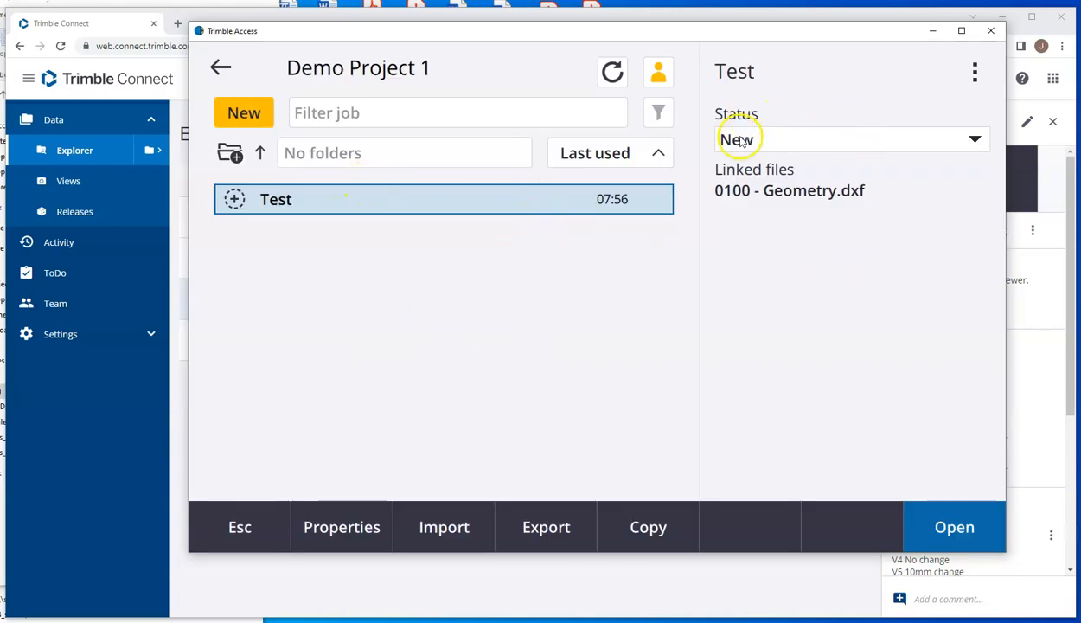
Step: Set the Test job's status to In progress
click(772, 141)
click(740, 208)
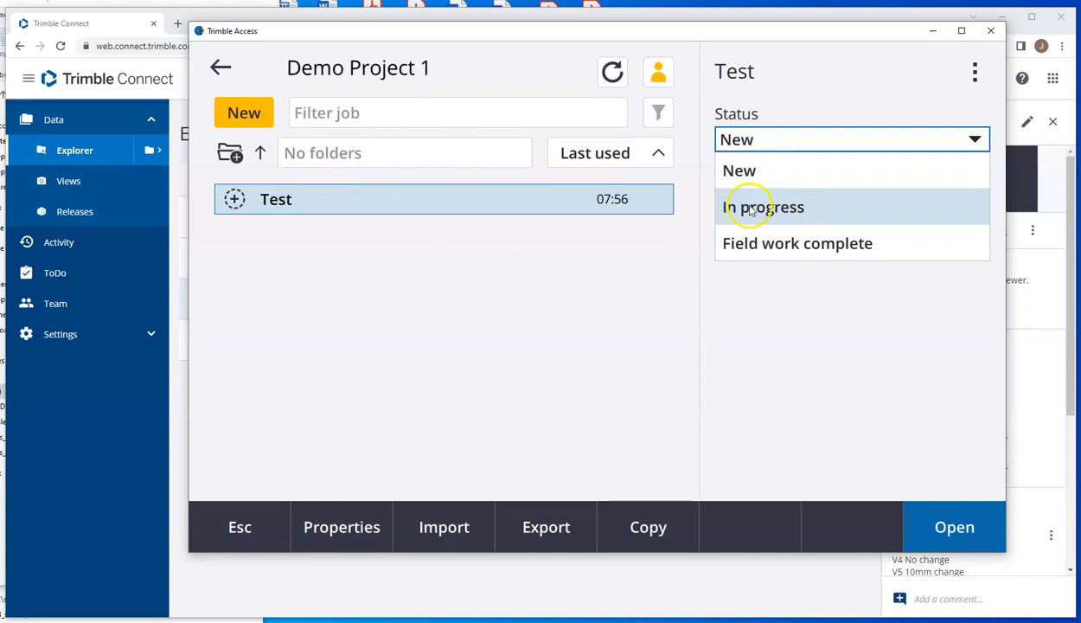
click(751, 209)
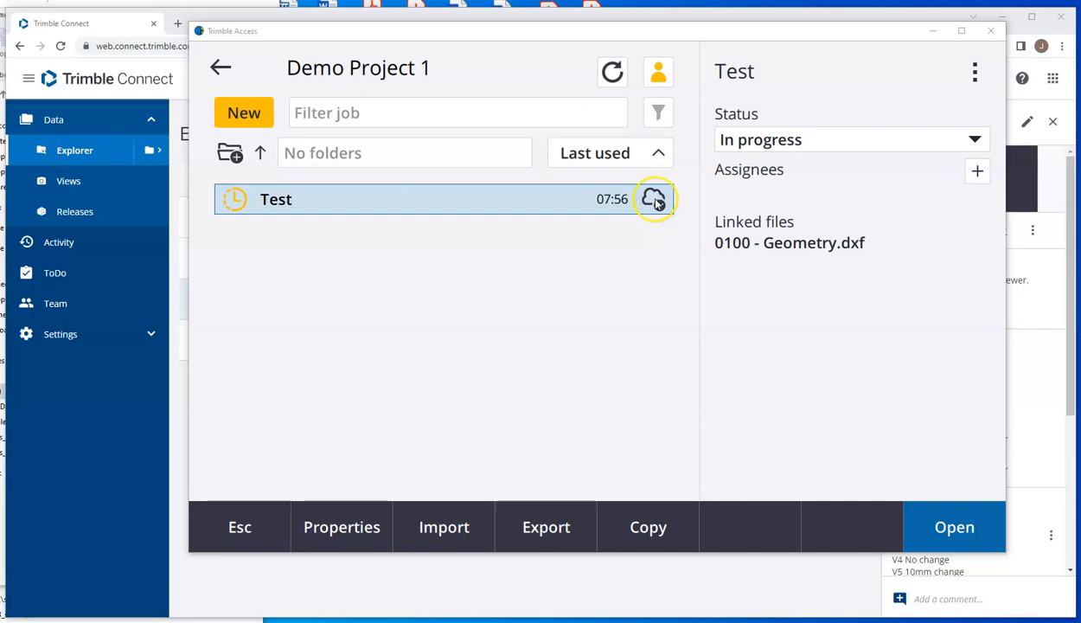
Step: Switch to Trimble Connect and examine the details and attachments of the Test job's ToDo
click(480, 580)
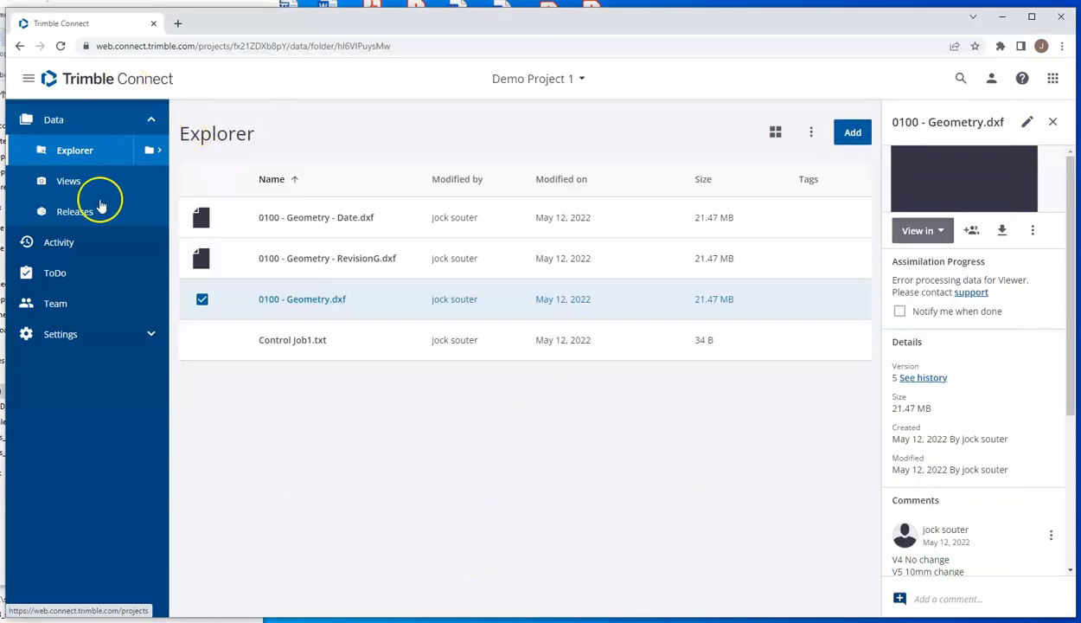
click(52, 274)
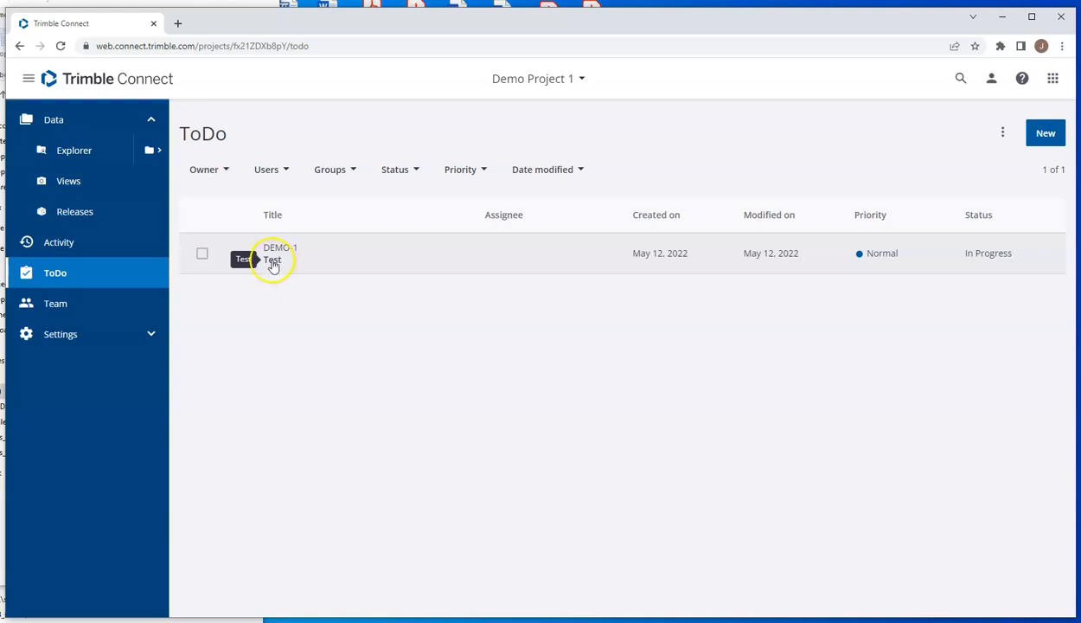
click(201, 256)
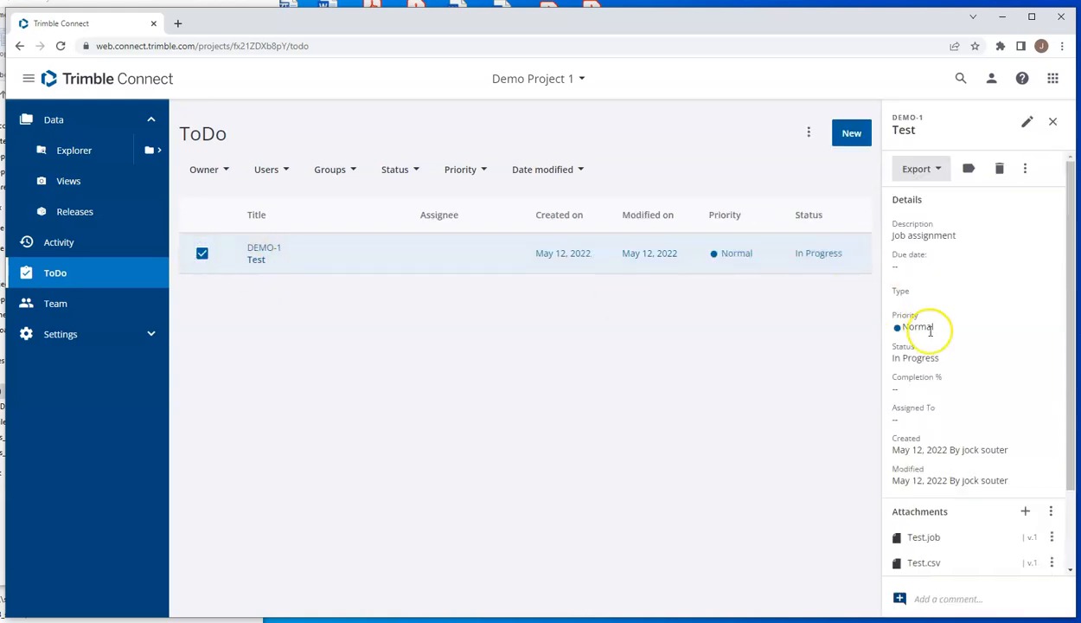
Step: Post the comment "V1 downloaded 0805 12/05" on the Test ToDo
scroll(934, 364, down, 2)
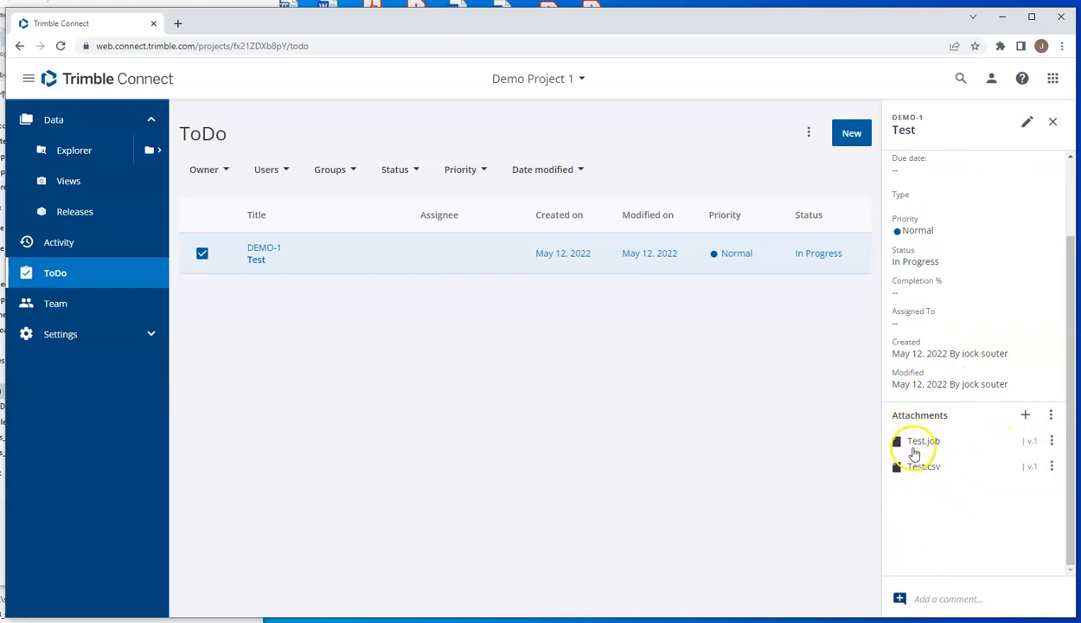
click(946, 599)
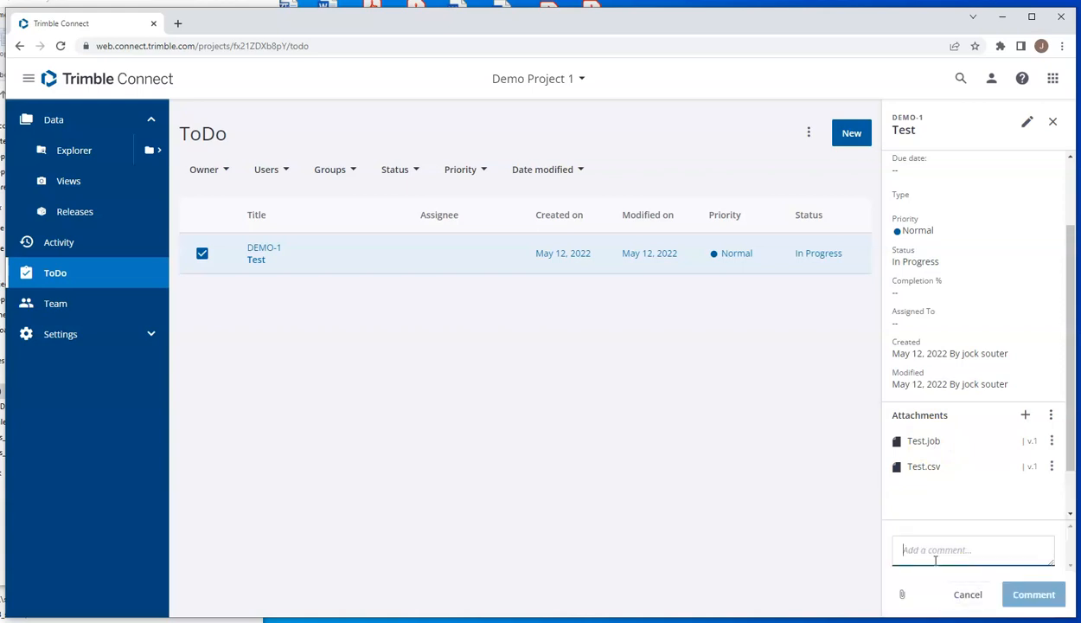
text(V)
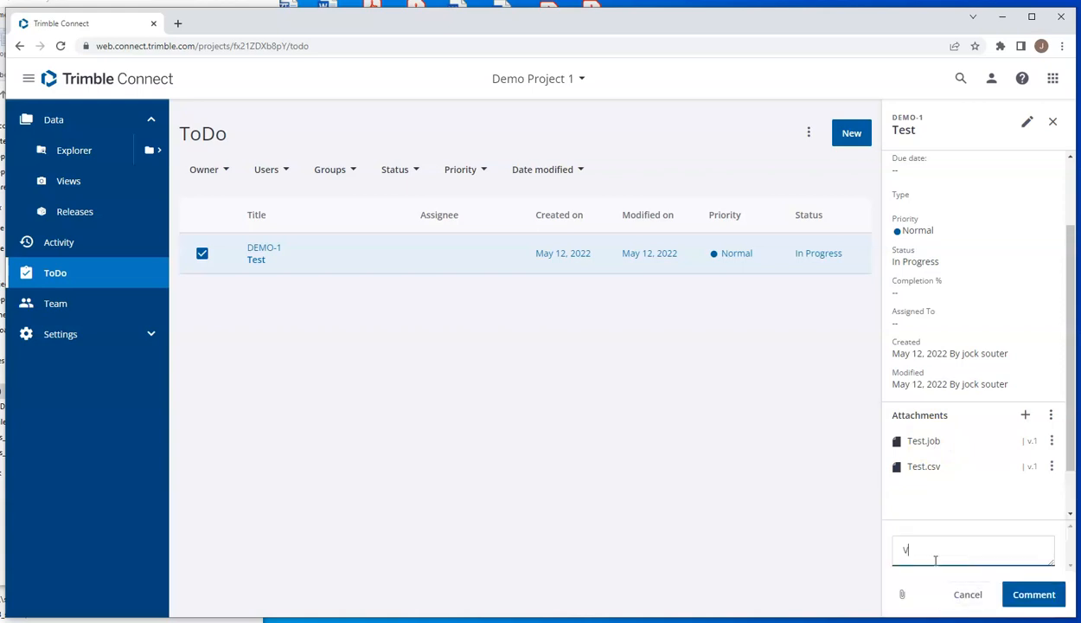
key(BackSpace)
text(V)
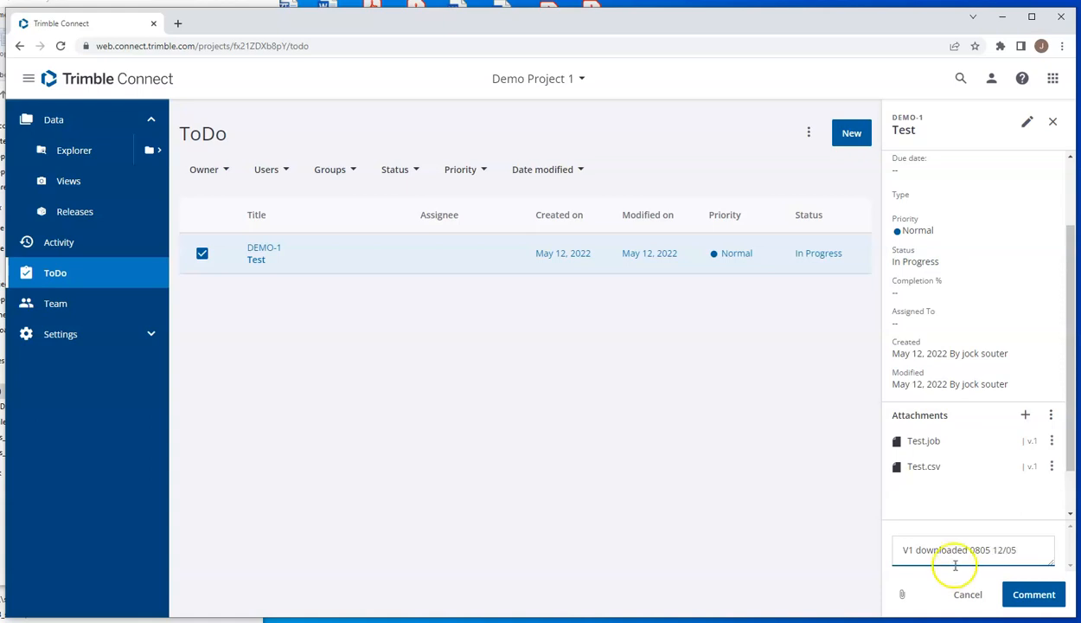
click(1030, 596)
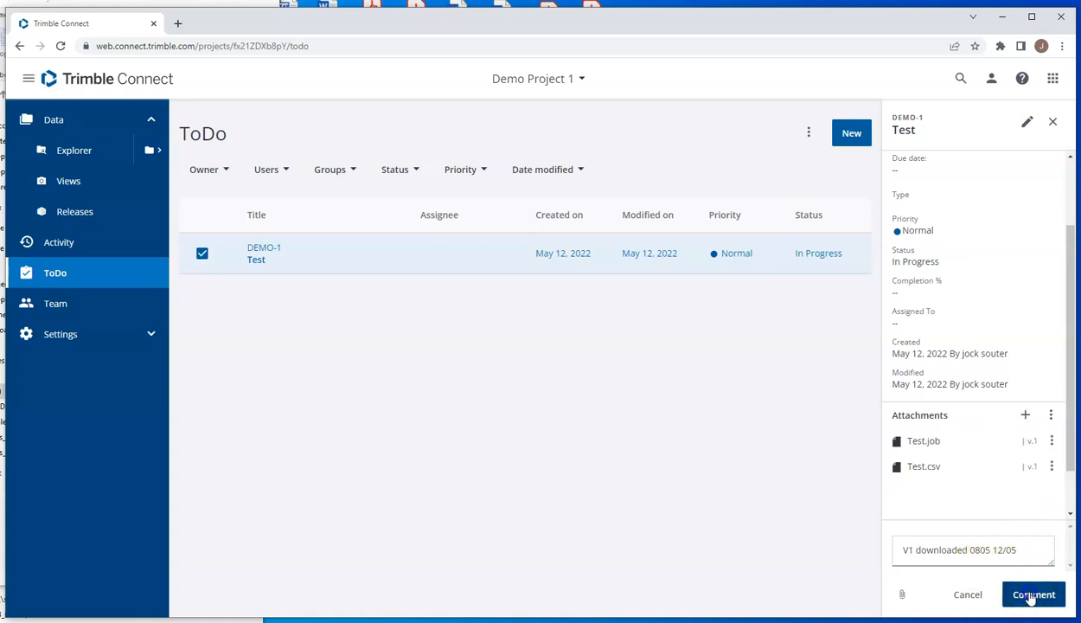
scroll(993, 473, down, 1)
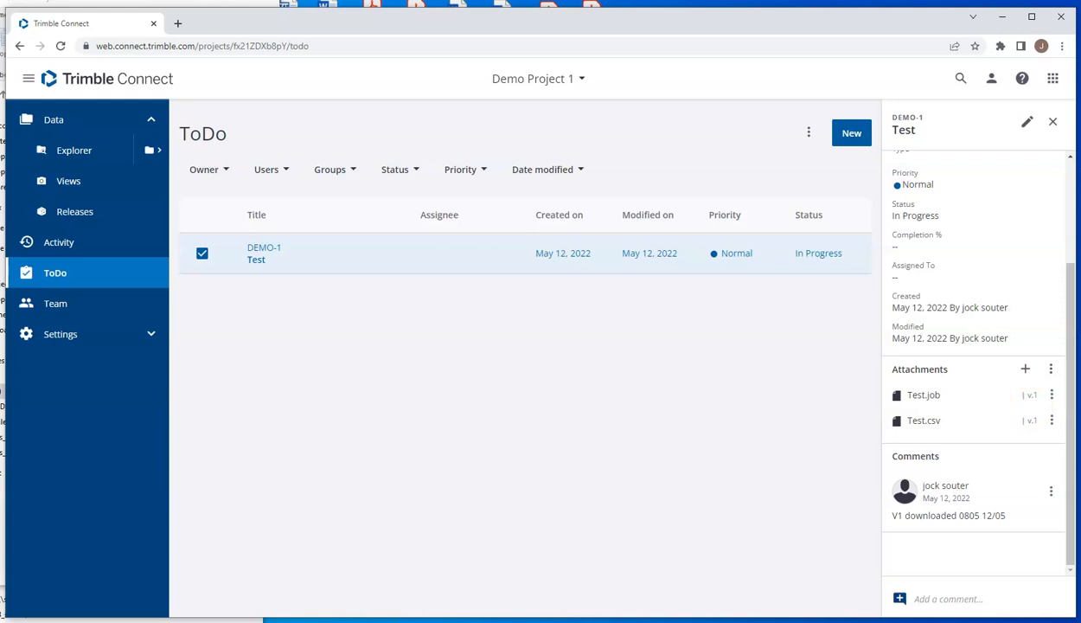
Step: Switch to Trimble Access, open the Test job and store a keyed-in point west of the road junction with elevation 1
click(436, 621)
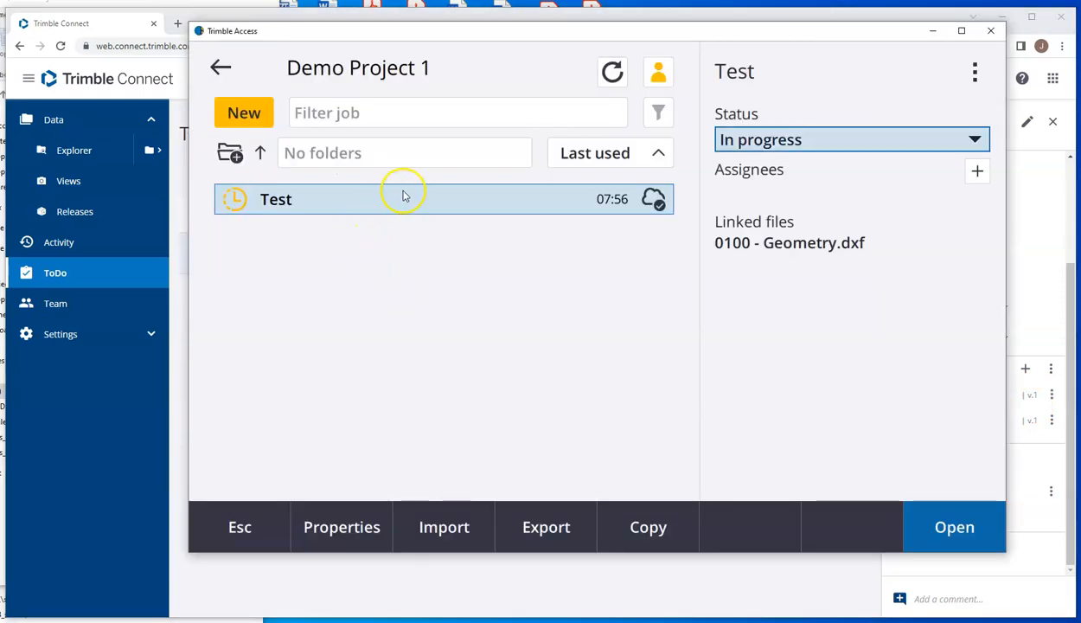
click(962, 530)
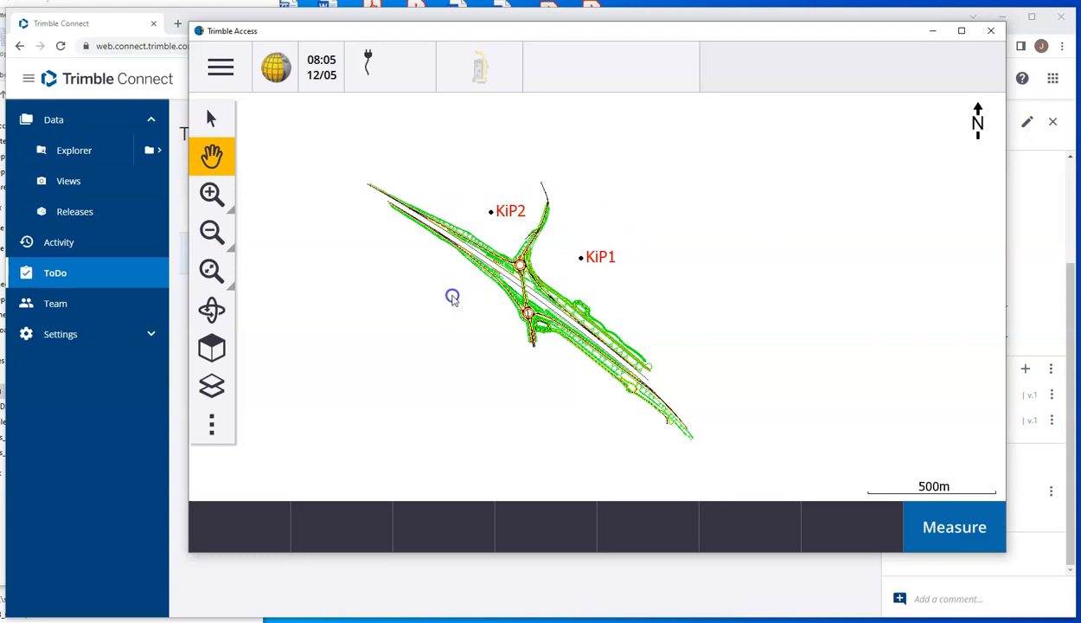
click(211, 119)
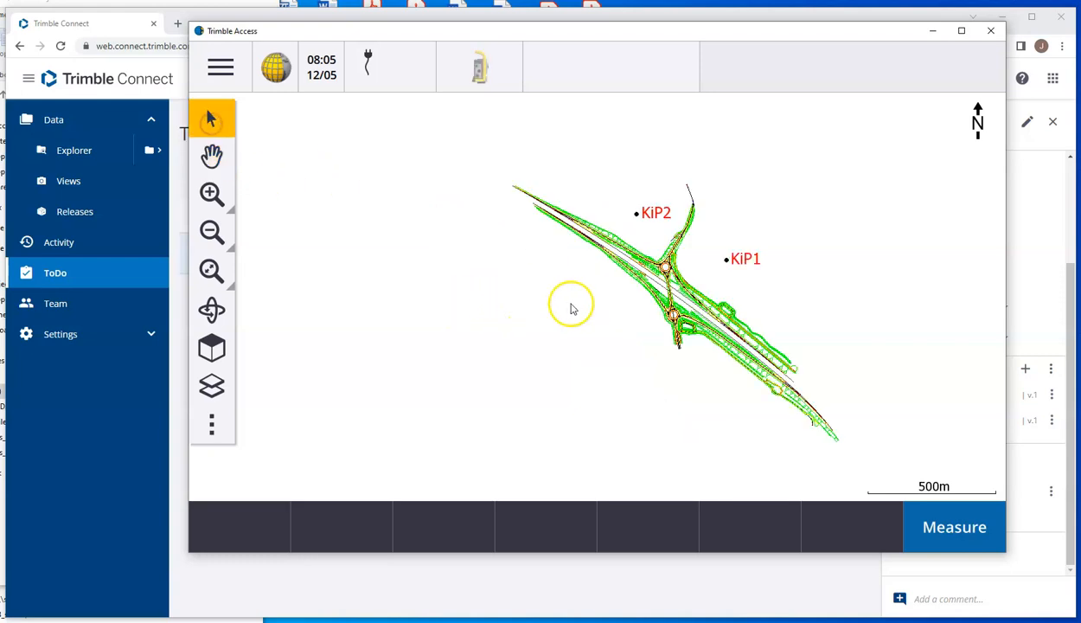
right_click(588, 298)
click(628, 267)
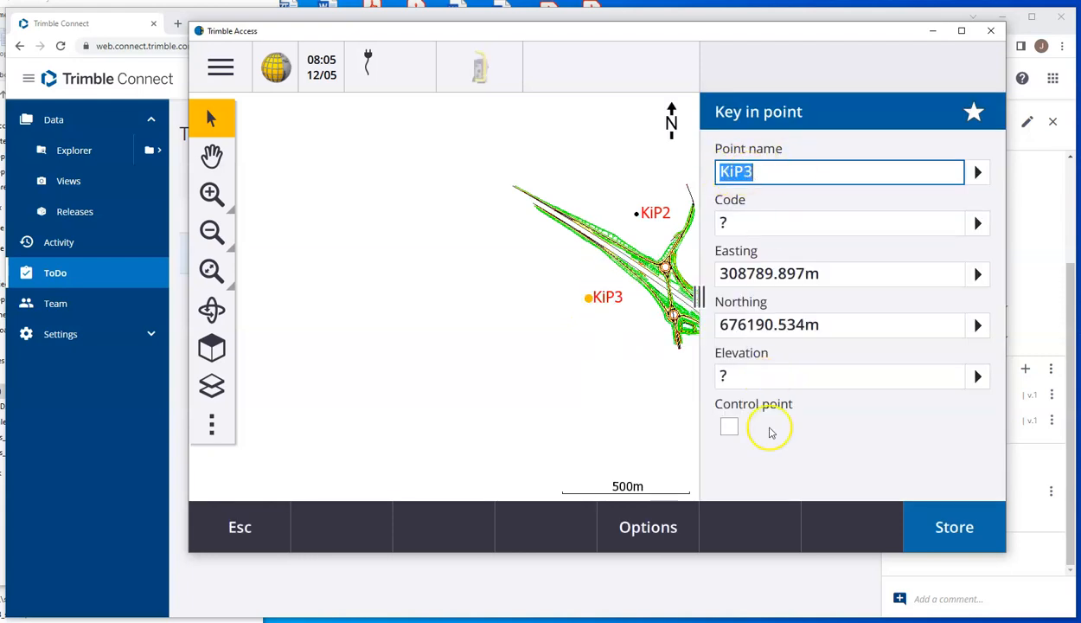
click(746, 376)
text(10)
click(947, 512)
click(950, 528)
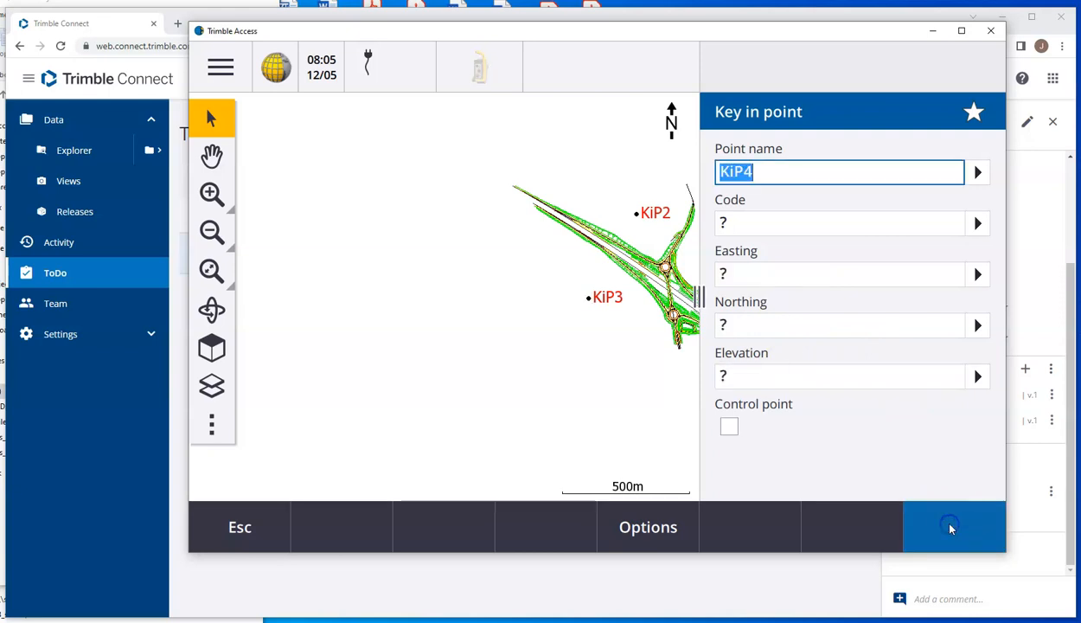
Step: Return to the Demo Project 1 job list and upload the modified Test job to the cloud
click(223, 64)
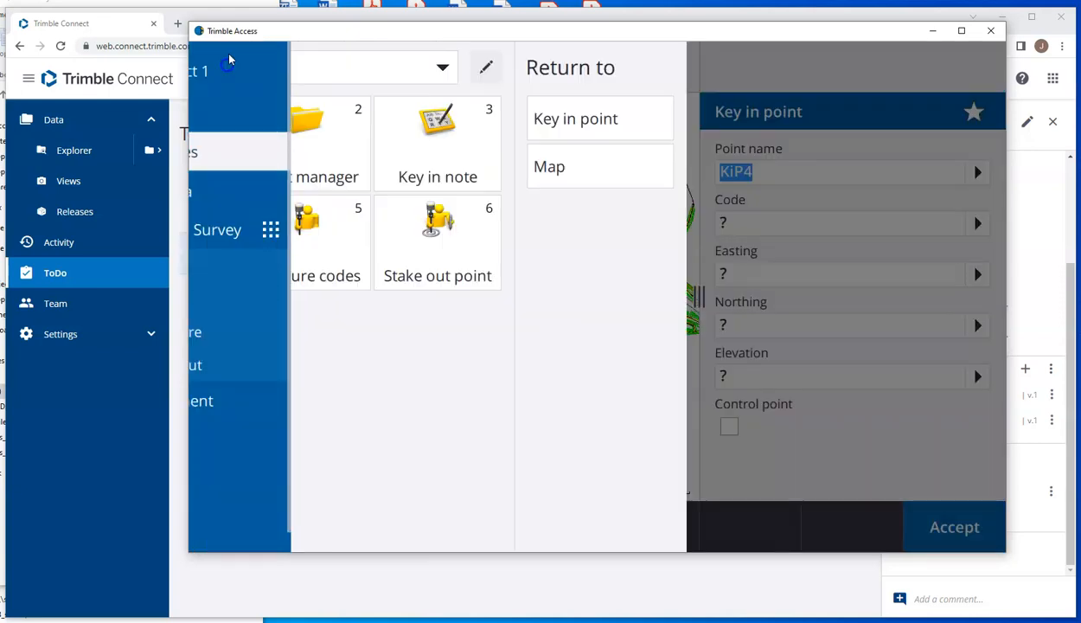
click(215, 108)
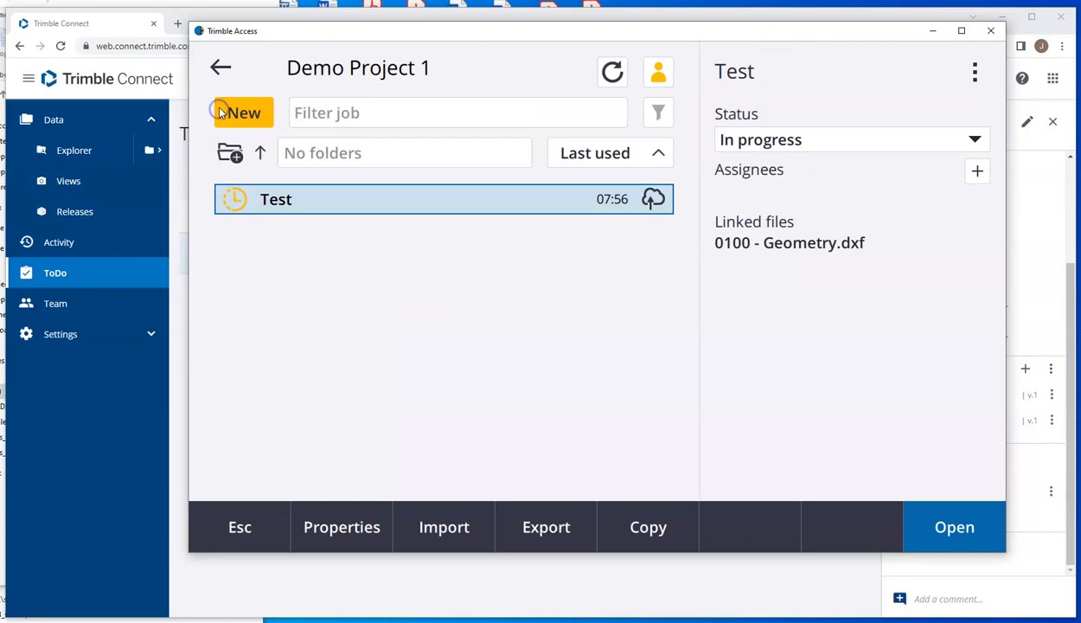
click(974, 71)
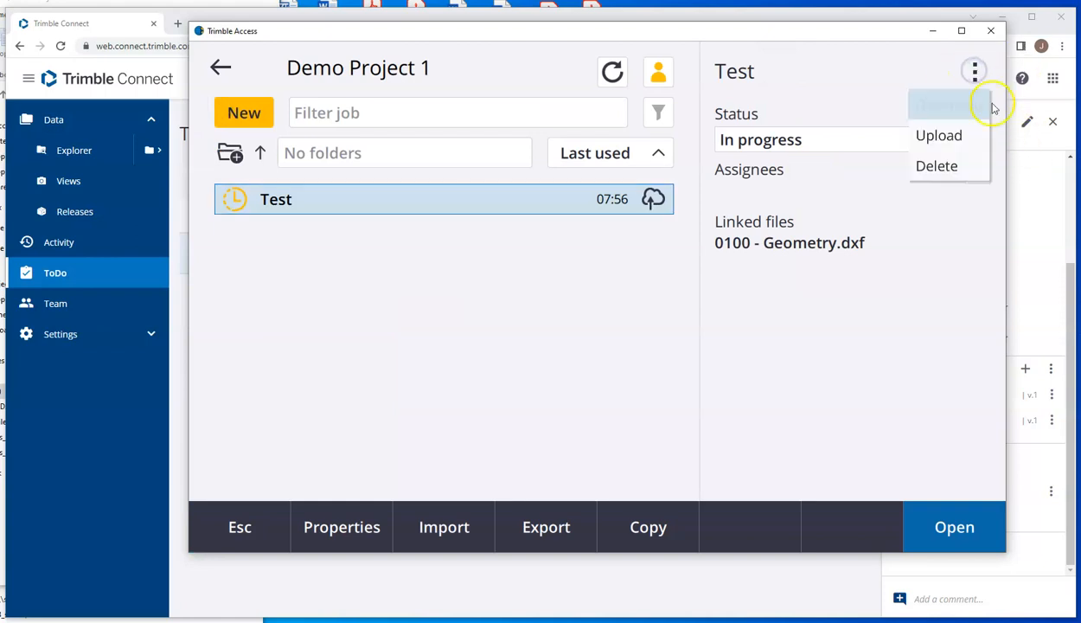
click(938, 137)
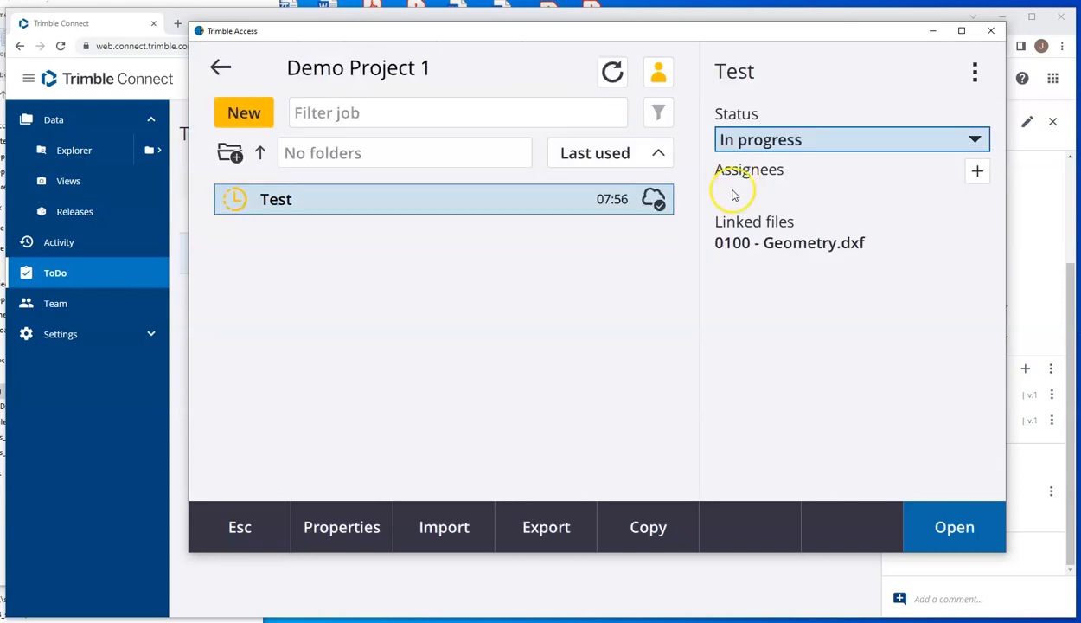
Step: Switch to Trimble Connect, reopen the Test ToDo and examine its attachment versions and the available actions for Test.job
click(482, 577)
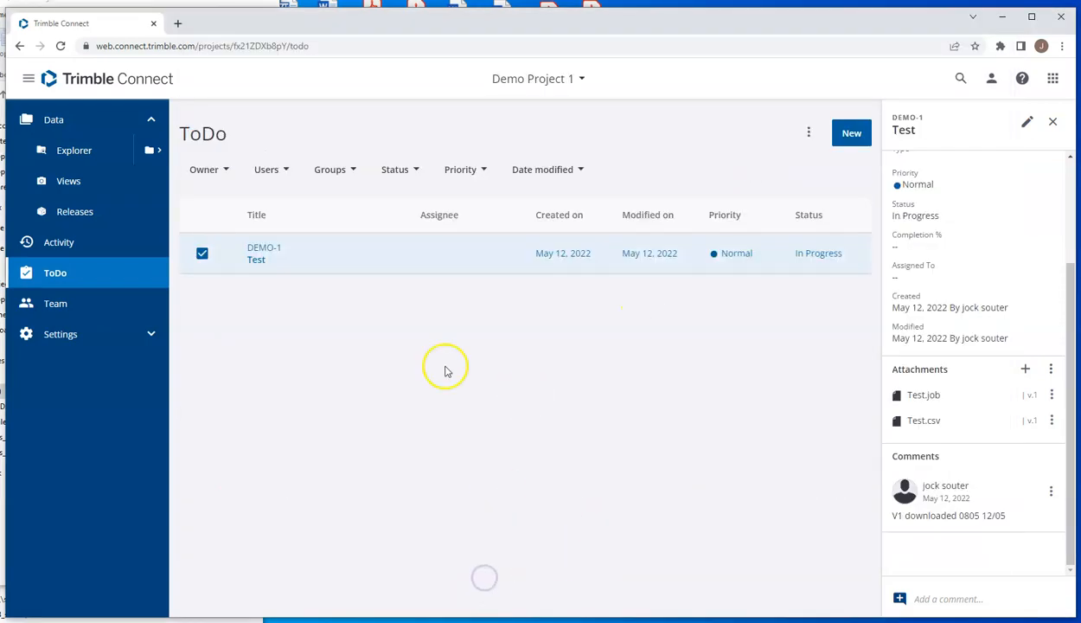
click(67, 155)
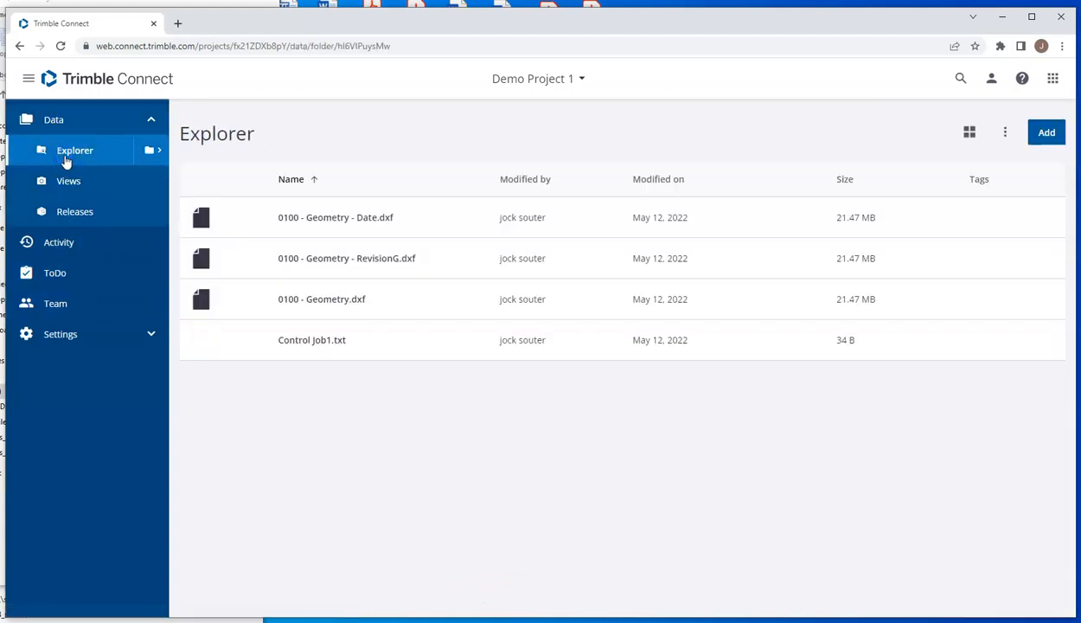
click(57, 275)
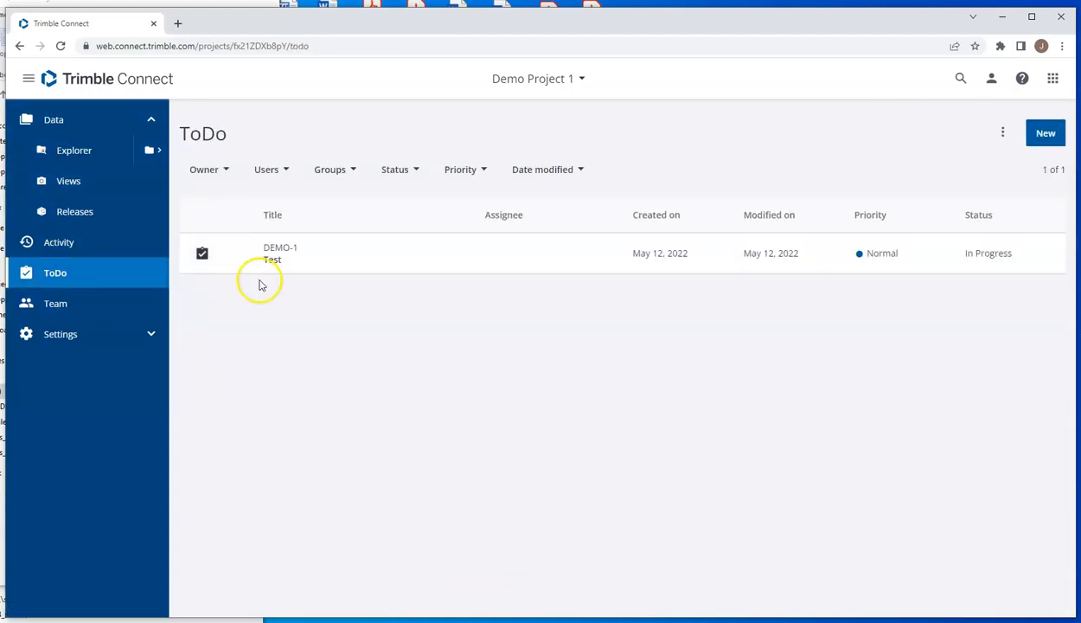
click(204, 255)
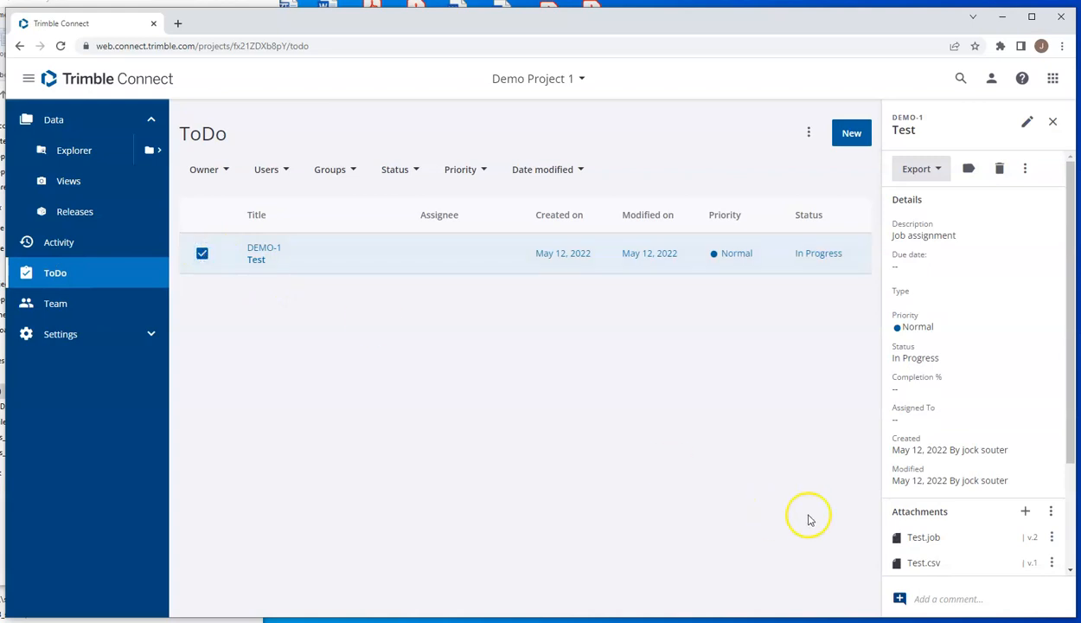
click(1052, 539)
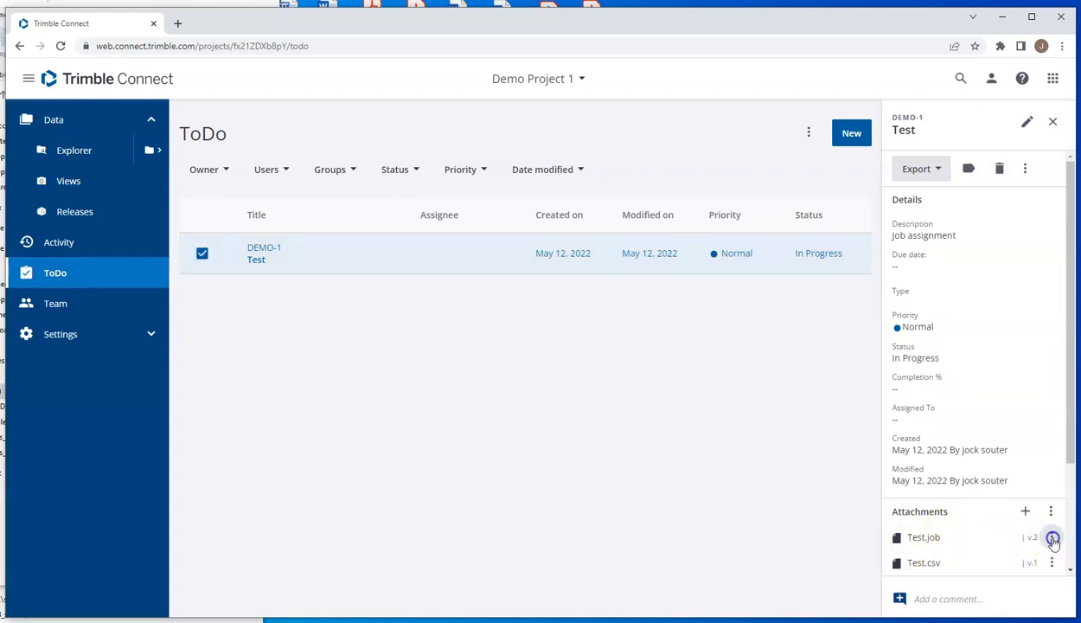
click(1071, 461)
click(1051, 394)
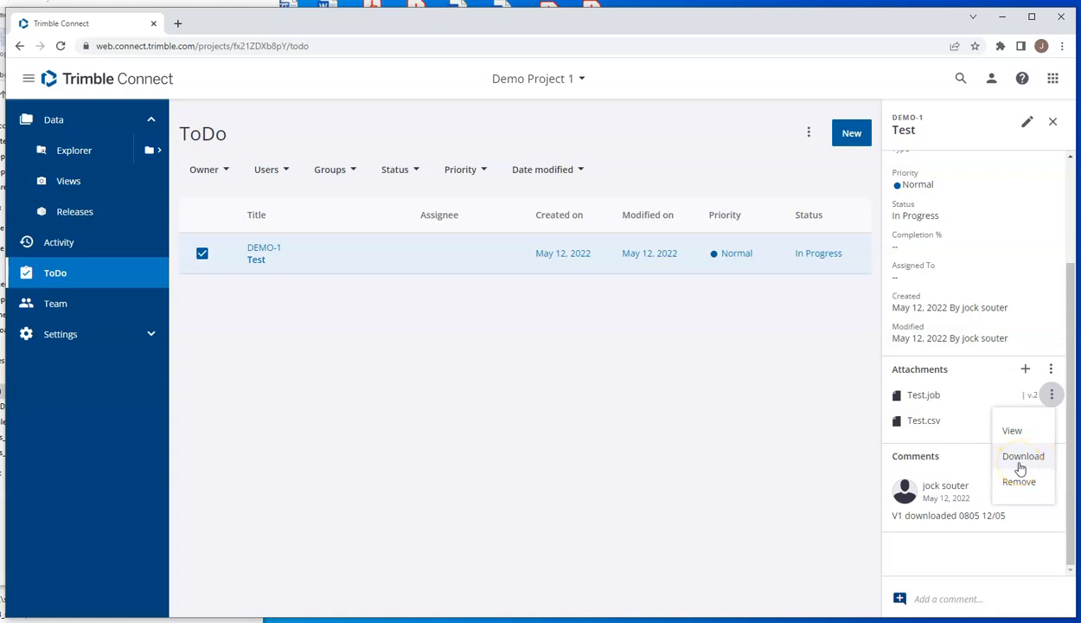
Step: Post the comment "V2 Job downloaded 0806 12/05" on the Test ToDo
click(956, 596)
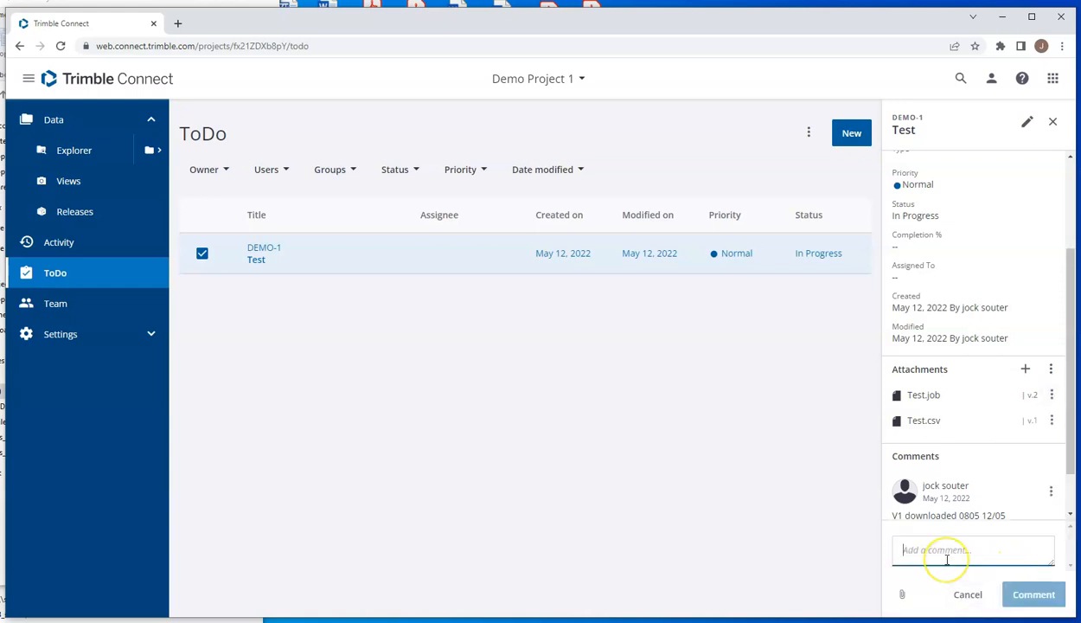
text(V2 job downloaded 0806 12/05)
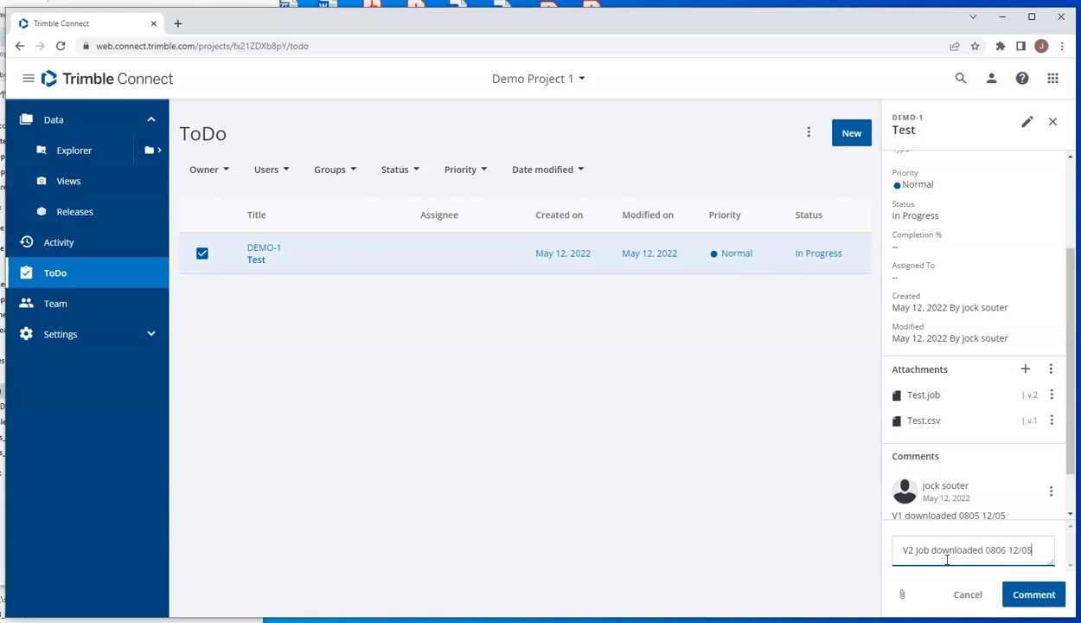
click(1034, 594)
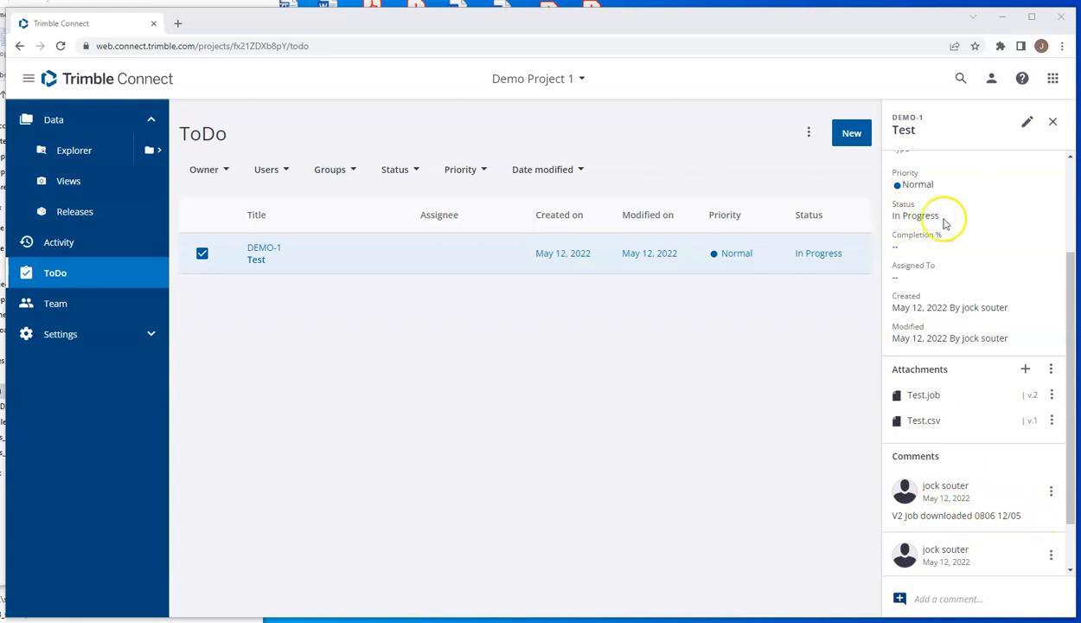
Step: Delete 0100 - Geometry.dxf from the project's Explorer files
click(69, 152)
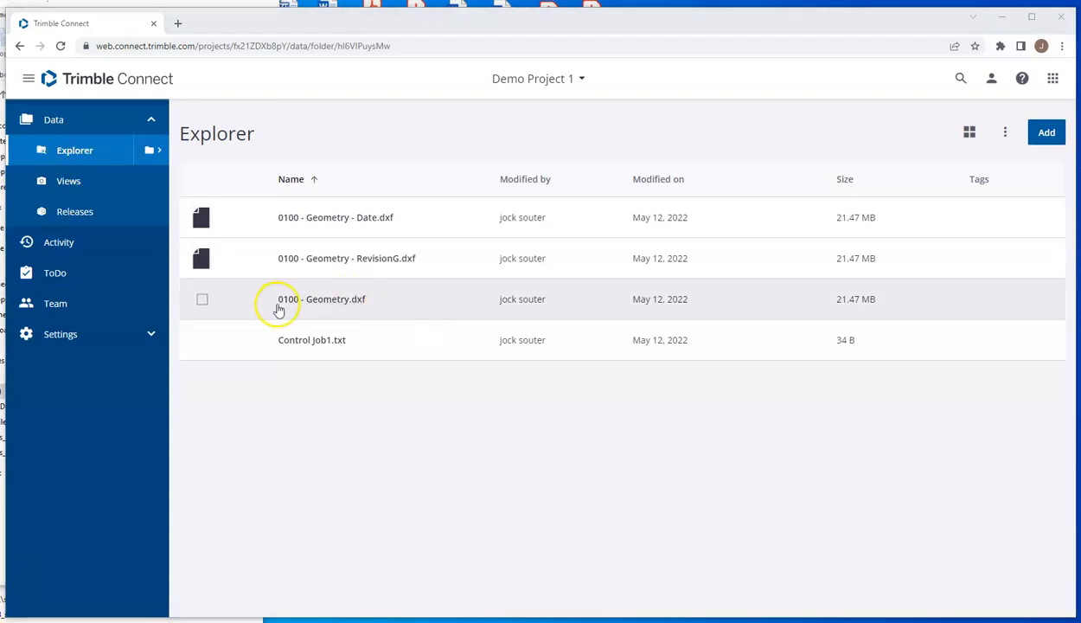
click(201, 301)
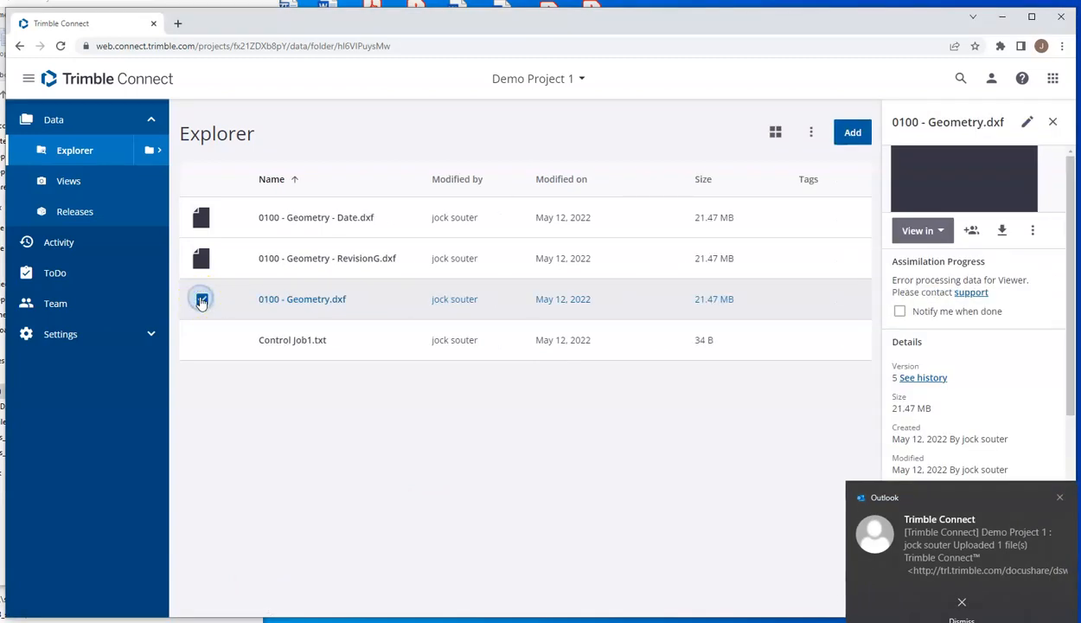
click(1036, 232)
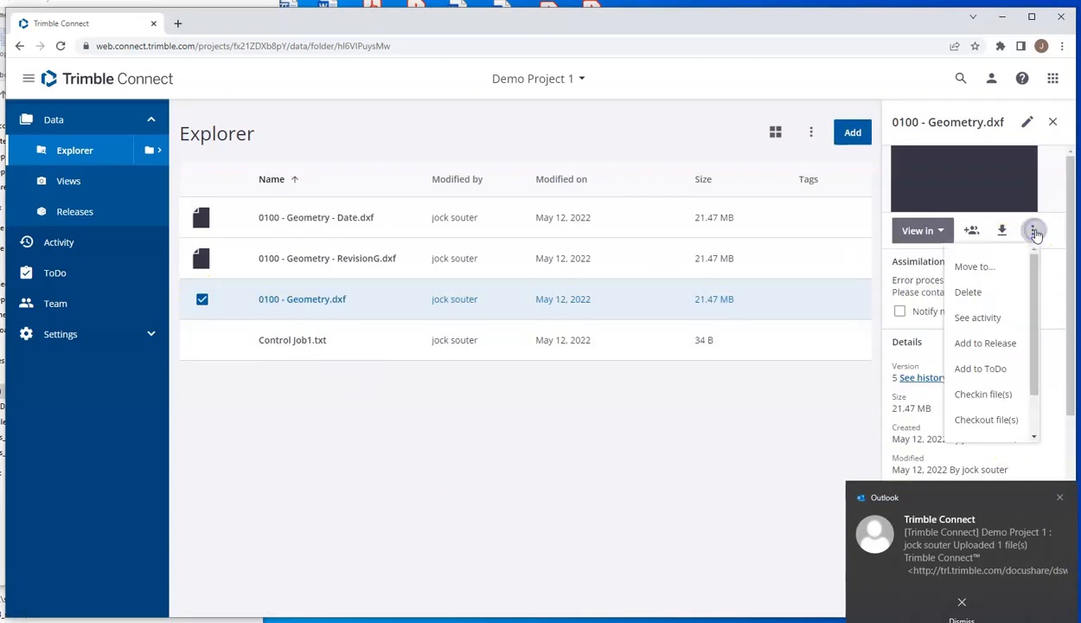
click(970, 294)
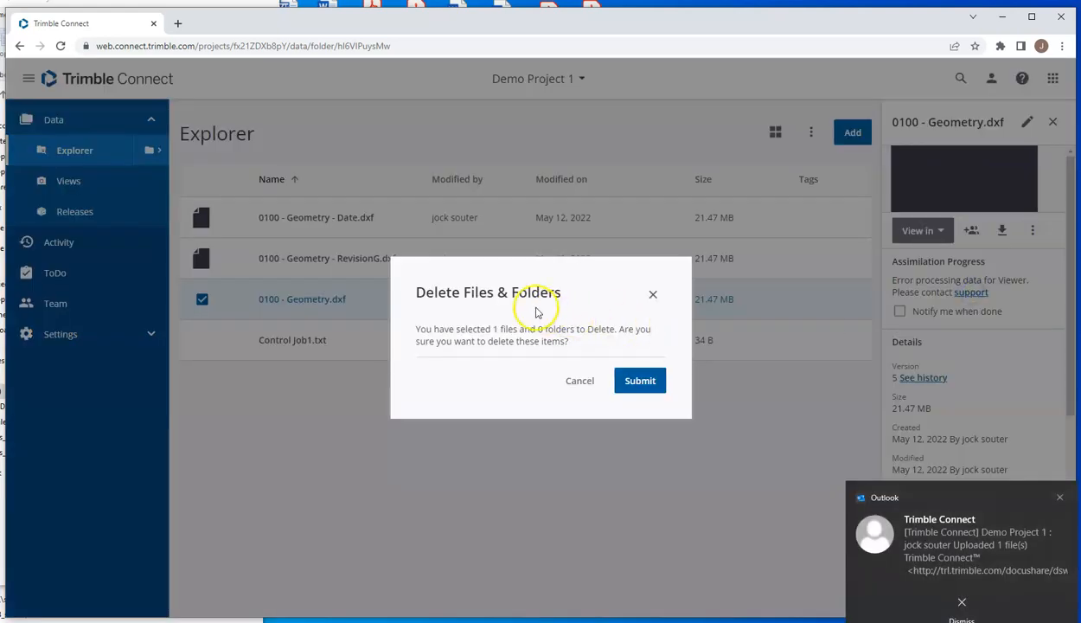
click(642, 382)
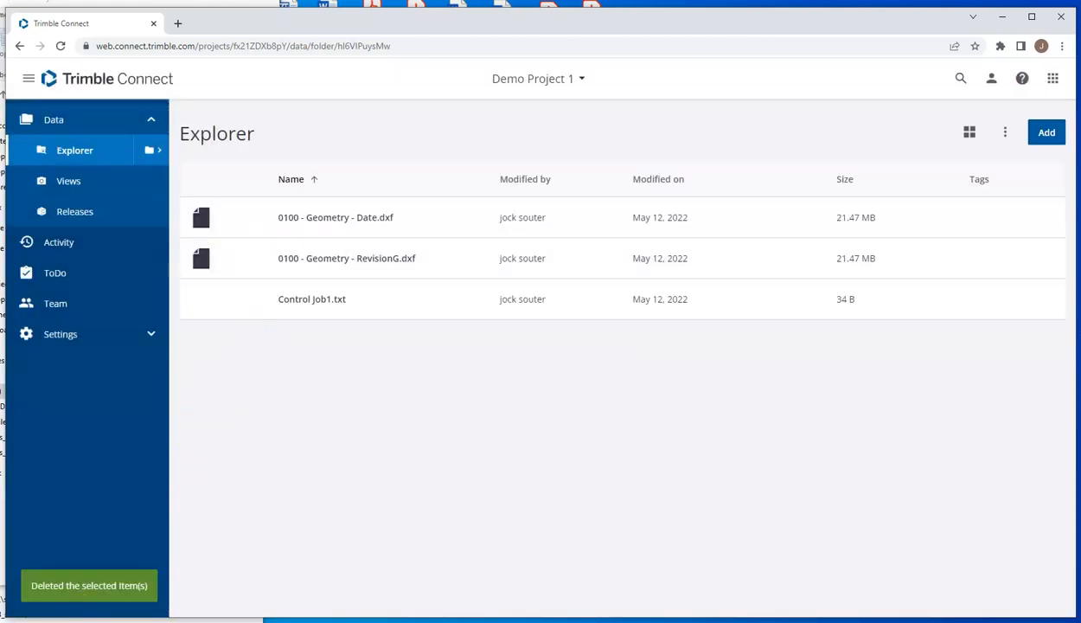
Step: Upload 0100 - Geometry.dxf again from the local Demo Project 1 folder and dismiss the upload notice
key(alt+Tab)
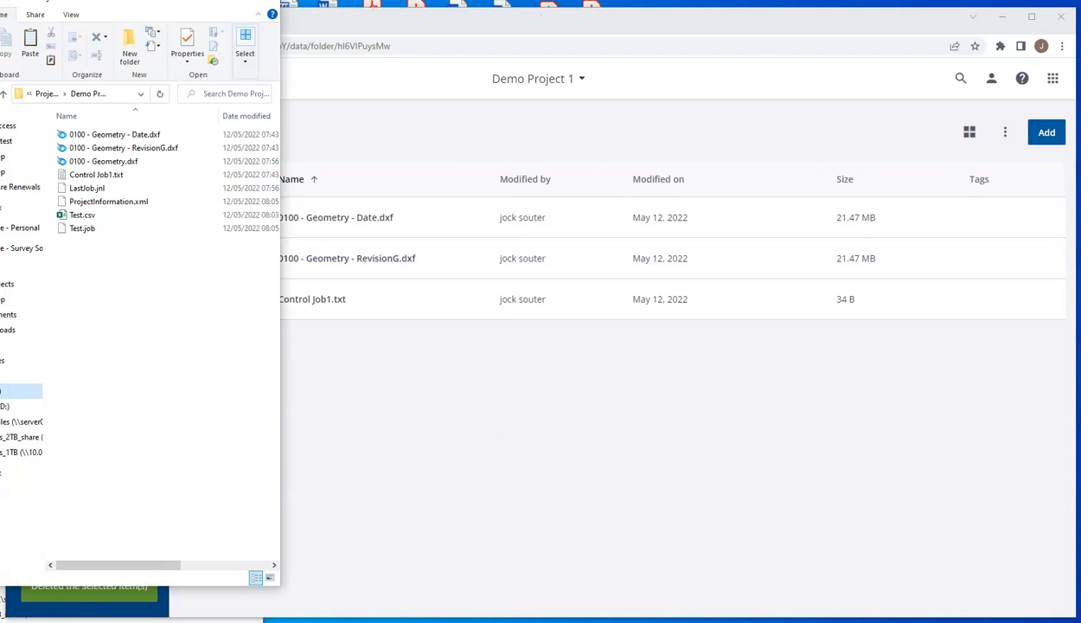
click(116, 163)
drag(92, 163, 412, 393)
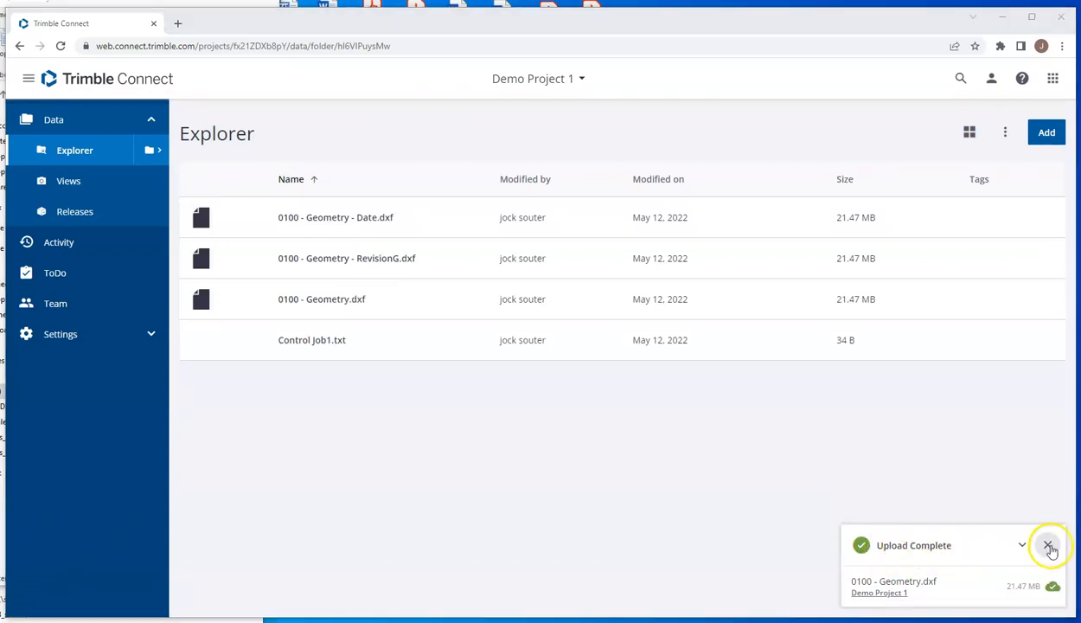
click(1049, 546)
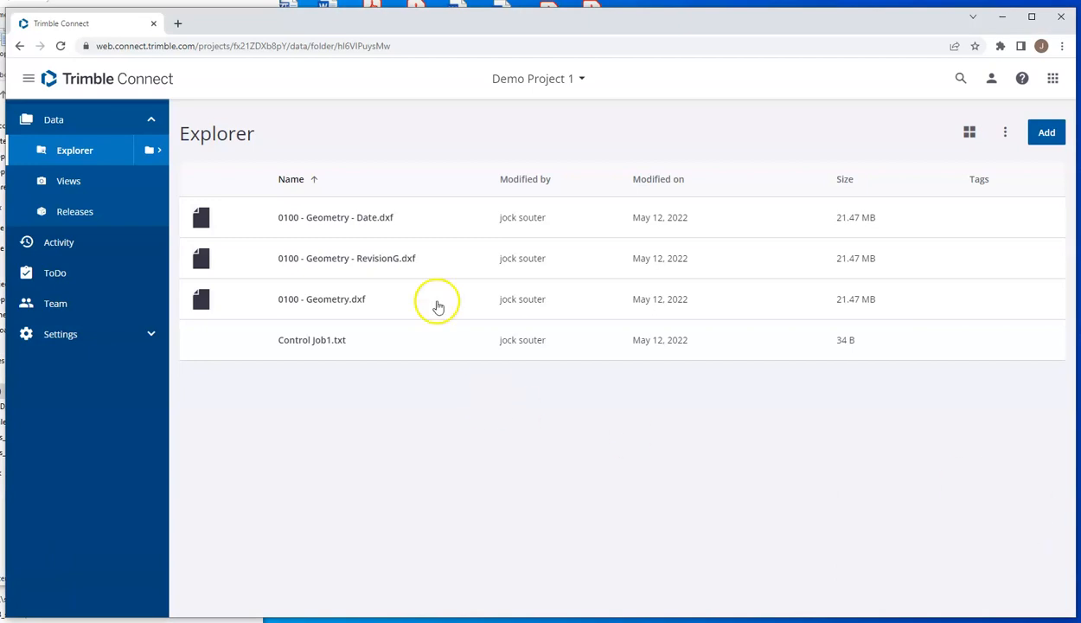
Step: Post a comment on 0100 - Geometry.dxf with the lines "V5 deleted by mistake" and "V6 same file re-uploaded 0809 12/05"
click(204, 301)
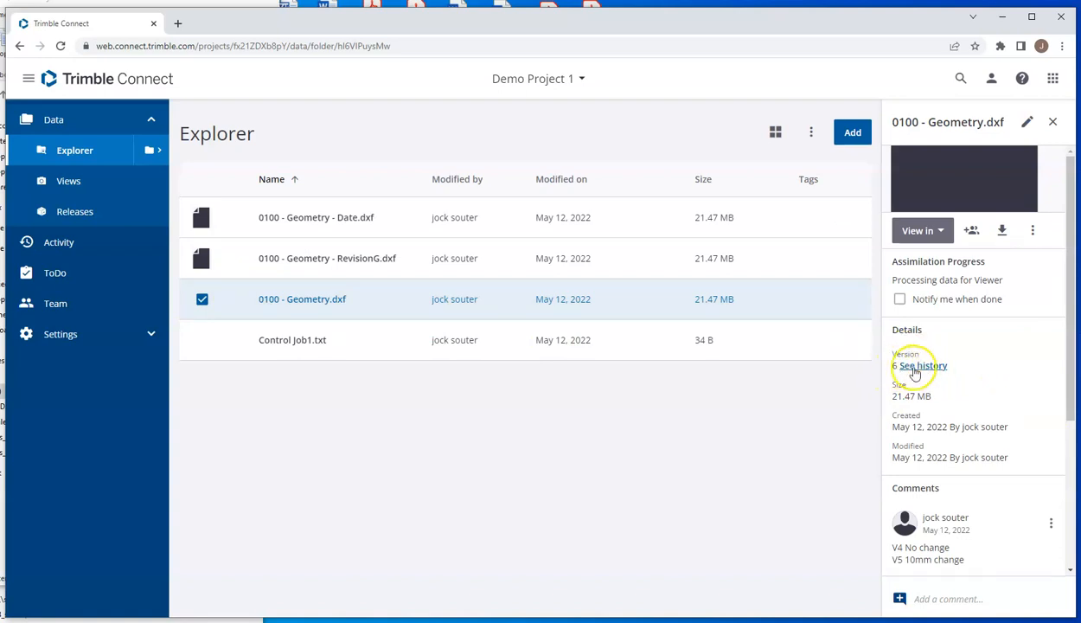
click(943, 596)
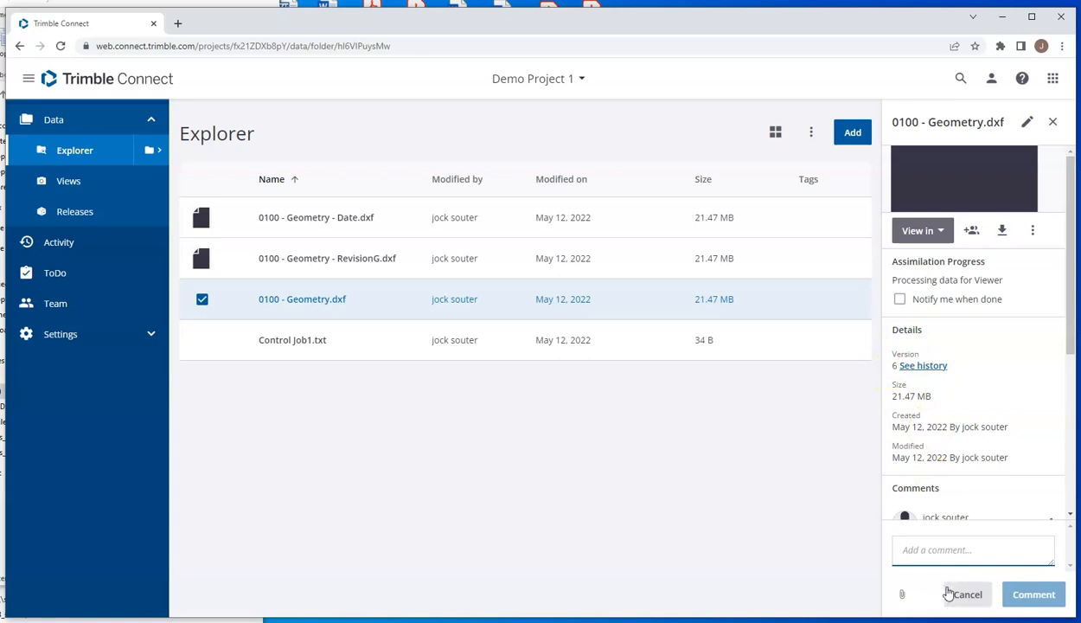
text(V)
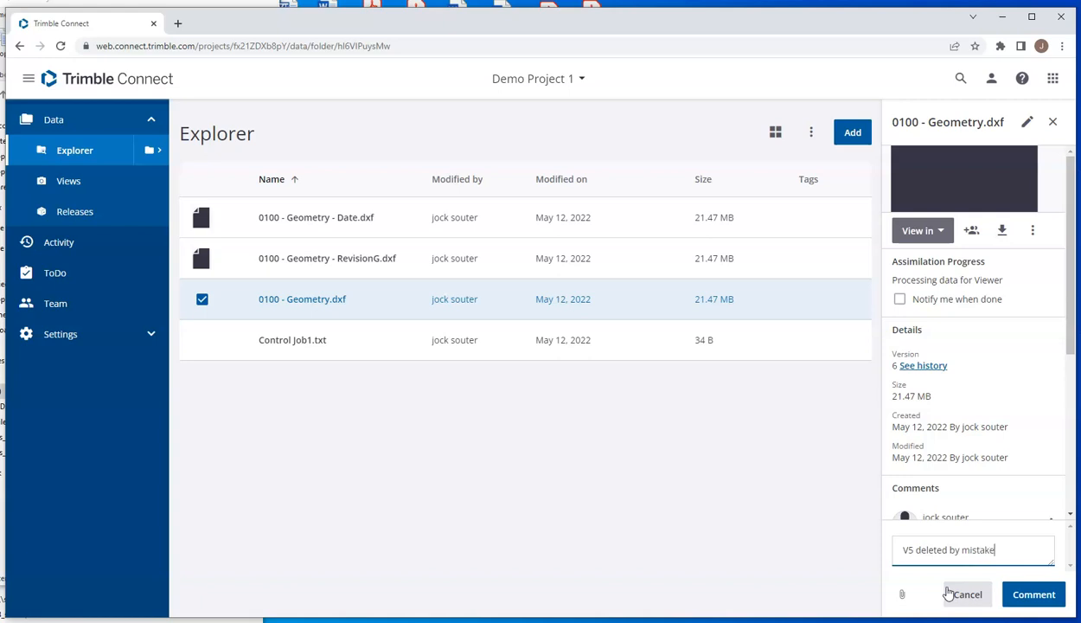
text(5 deleted by mistake)
key(Return)
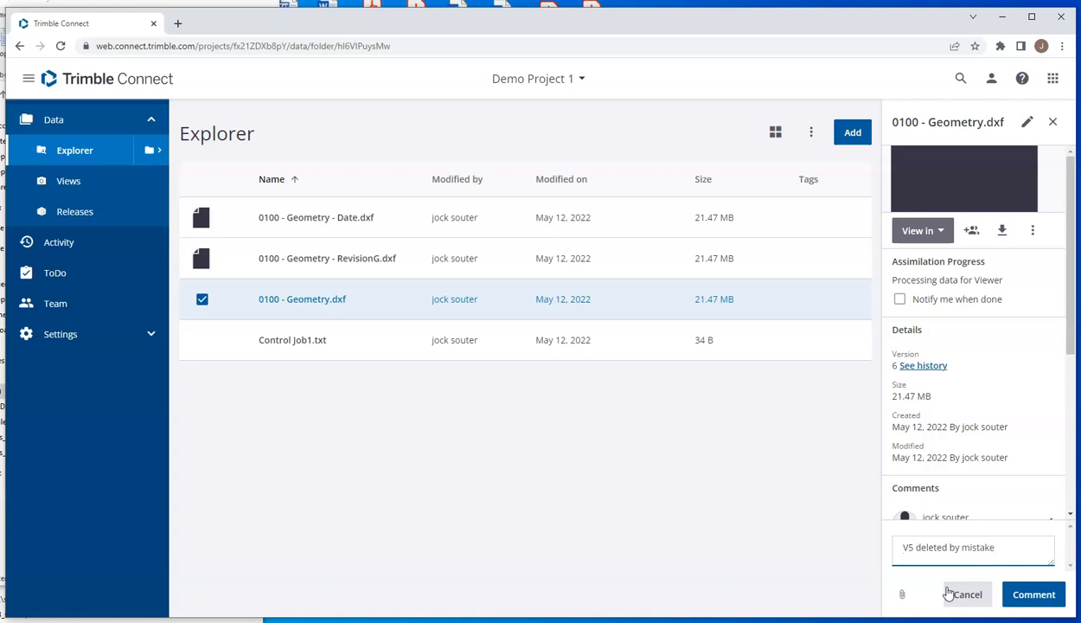
text(V6 same file reuploaded)
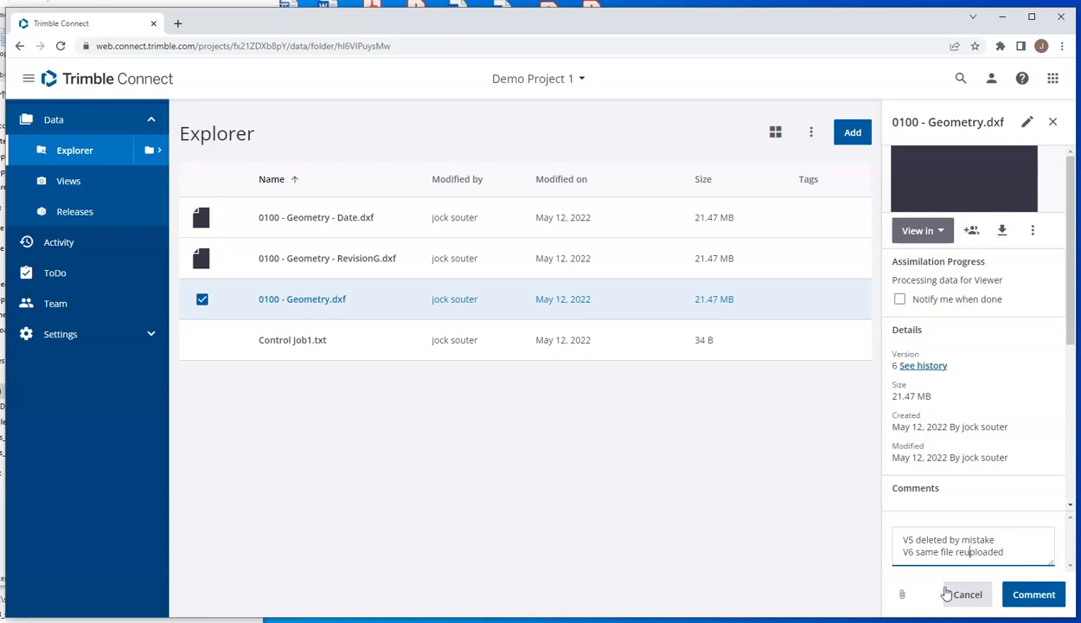
click(962, 552)
text(-)
text(/0)
click(1037, 595)
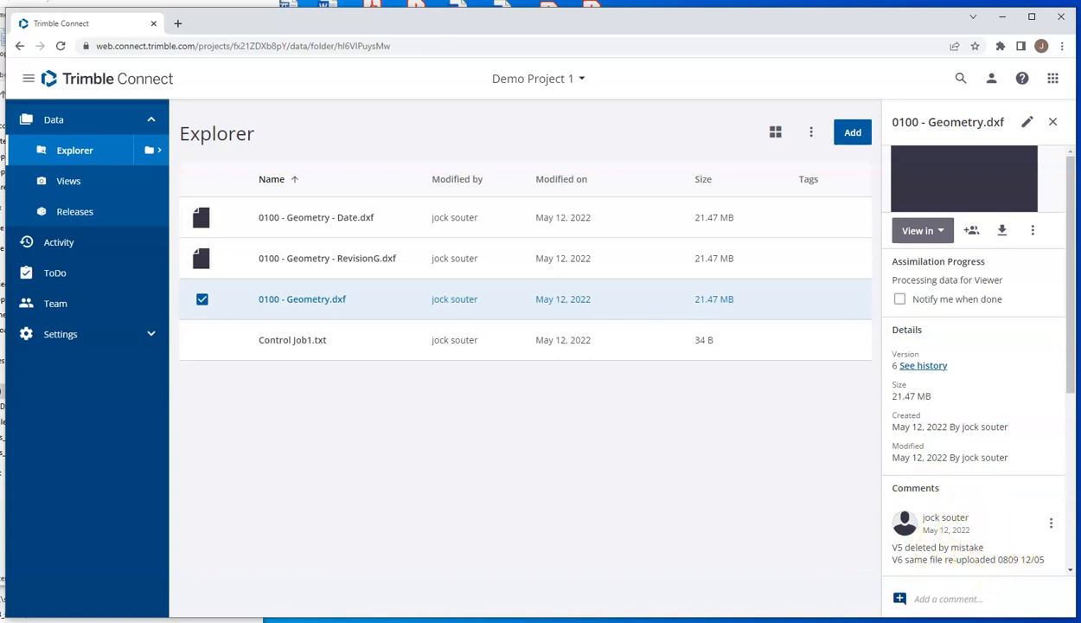
Step: Switch to Trimble Access, return to the project list and update Demo Project 1 from the cloud
key(alt+Tab)
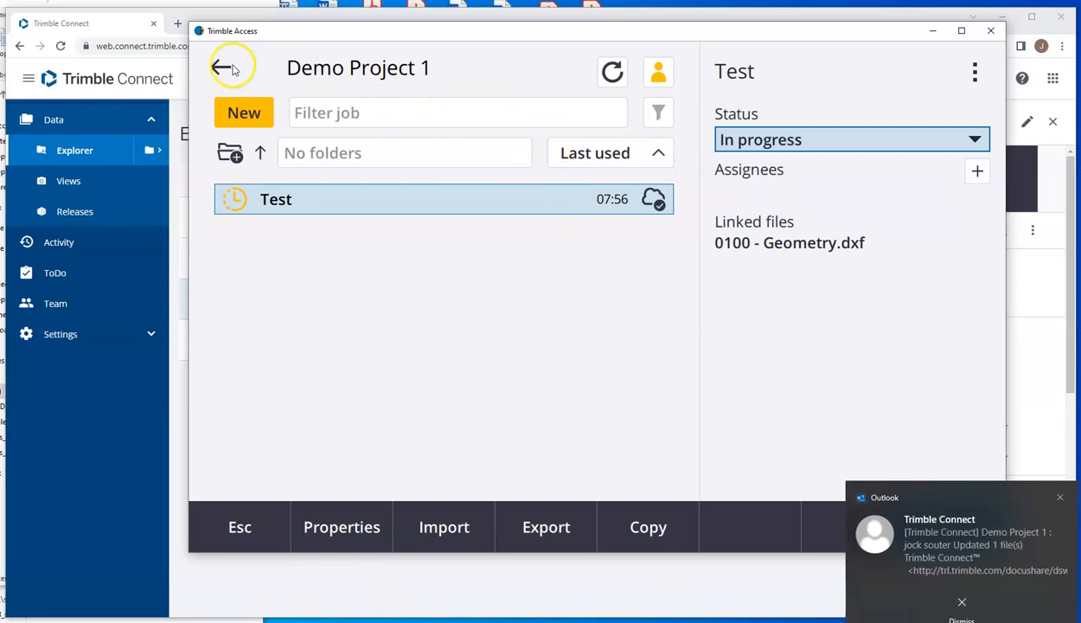
click(225, 68)
click(212, 60)
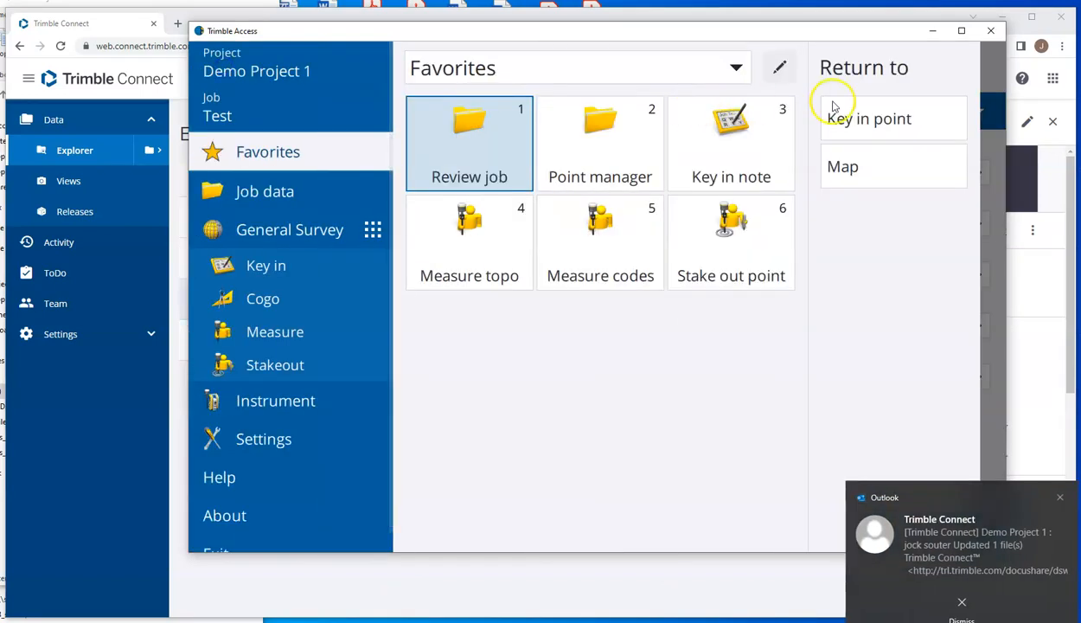
click(361, 72)
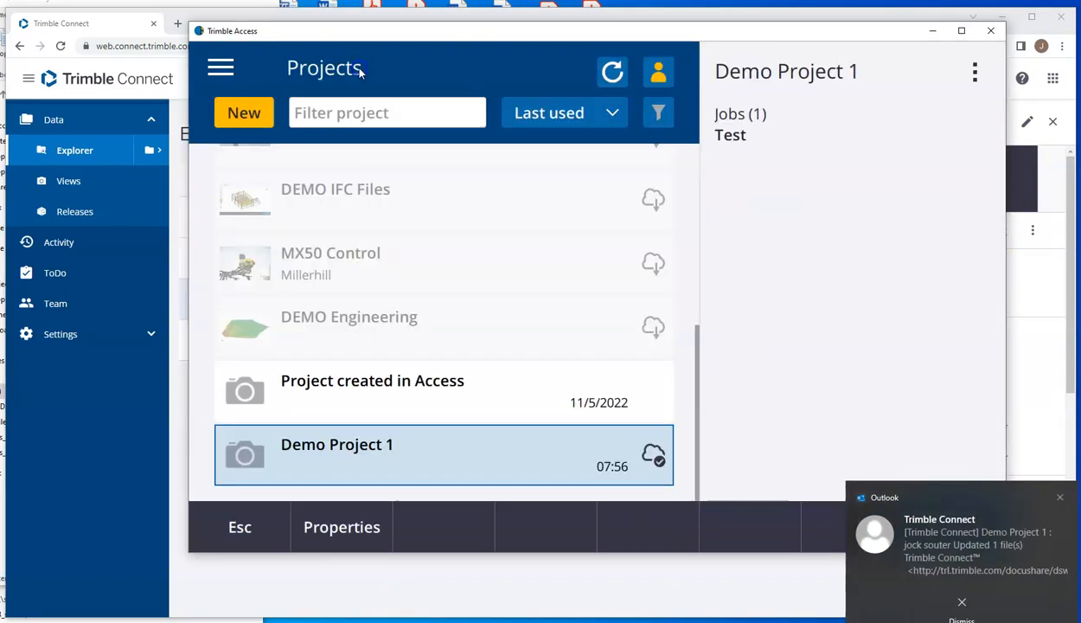
click(975, 73)
click(929, 137)
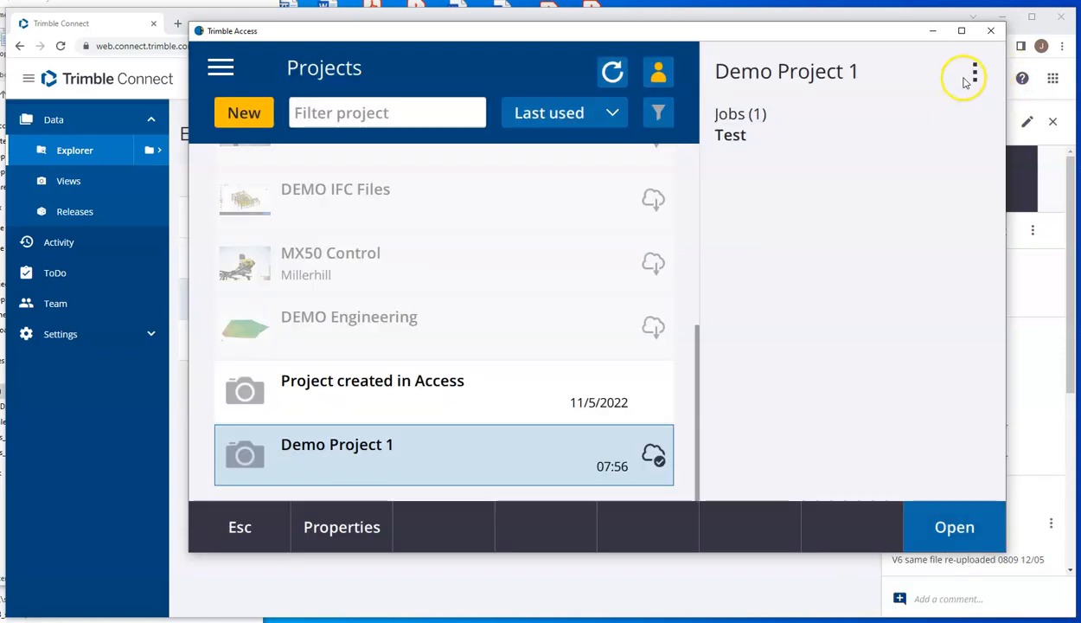
Step: Examine Demo Project 1's sync settings for the files chosen for download and the linked-file upload option, and switch back to Trimble Connect
click(973, 73)
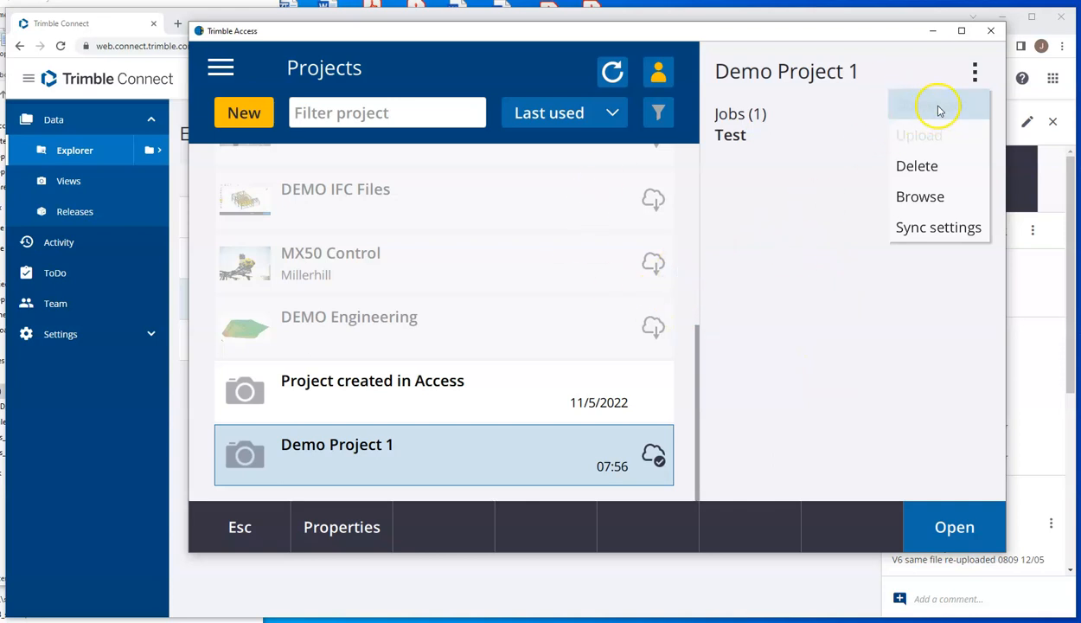
click(932, 228)
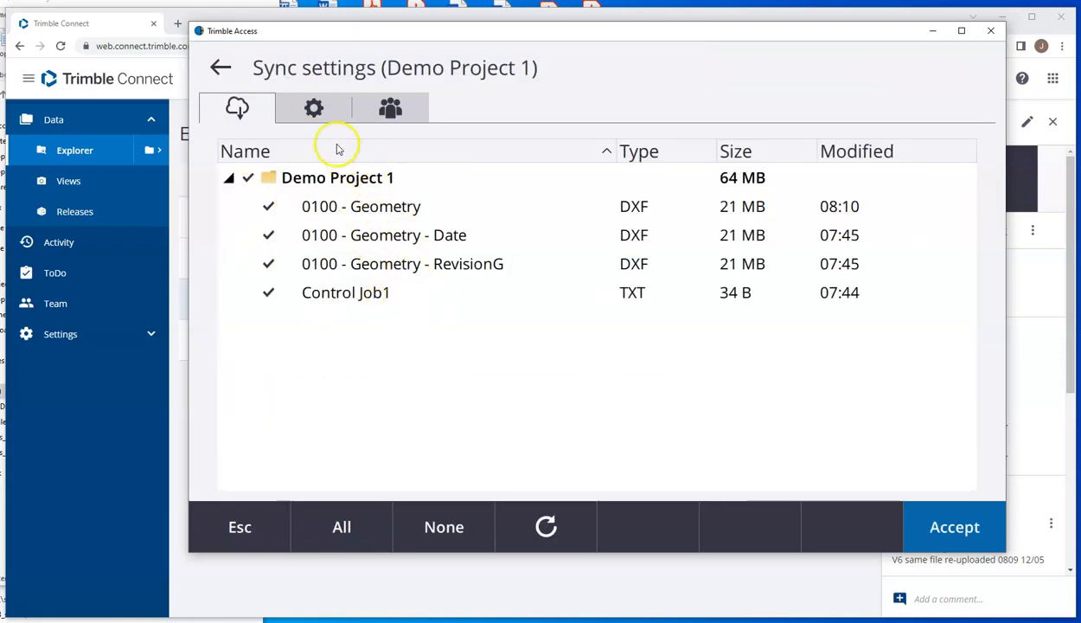
click(313, 107)
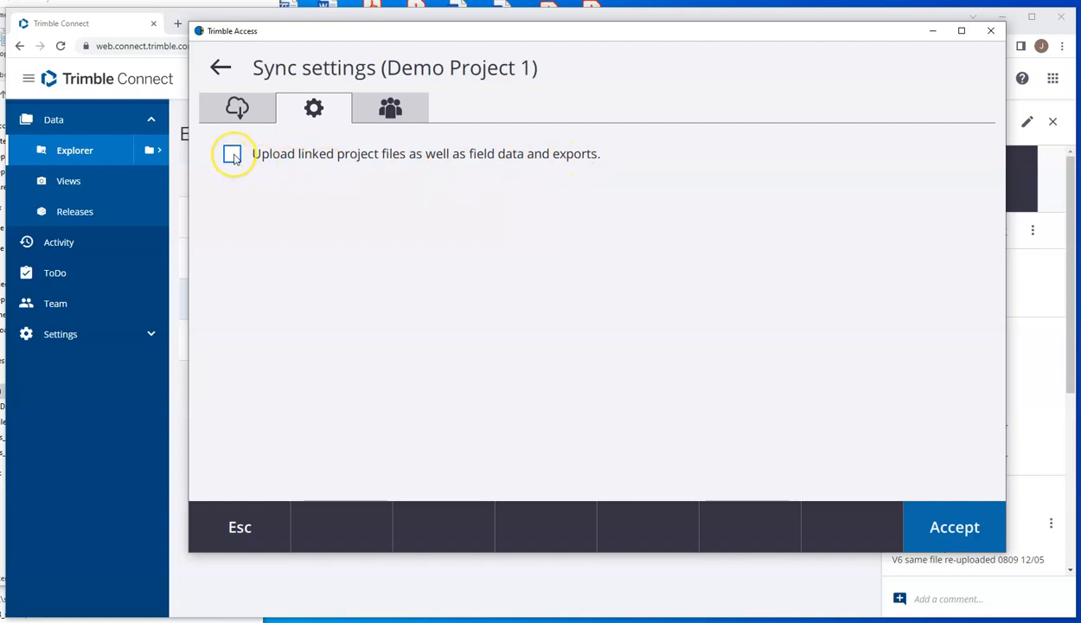
click(222, 70)
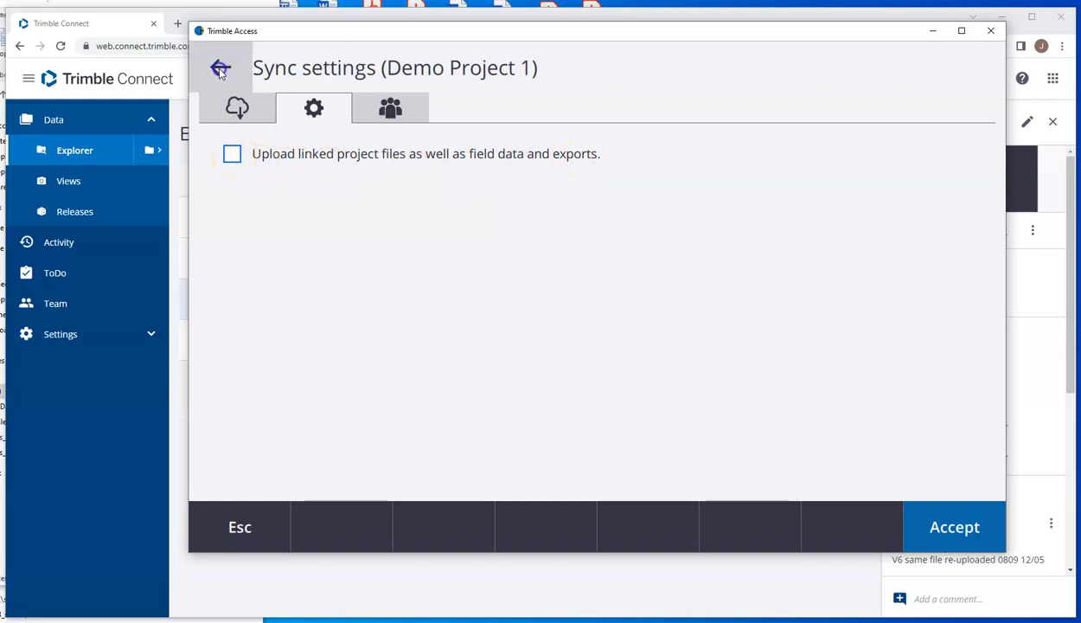
click(645, 591)
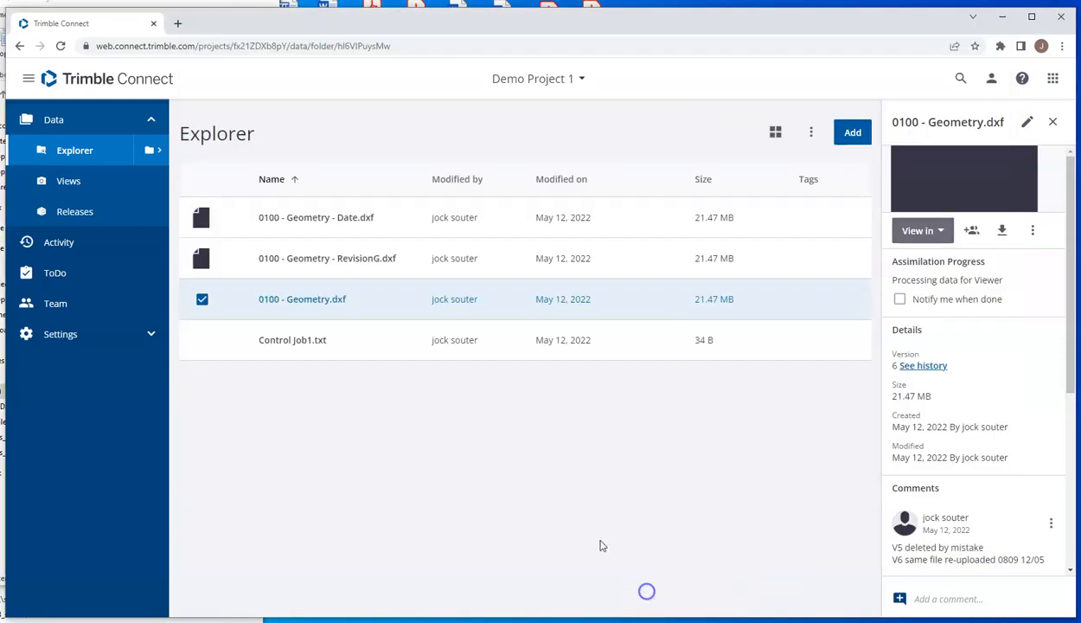